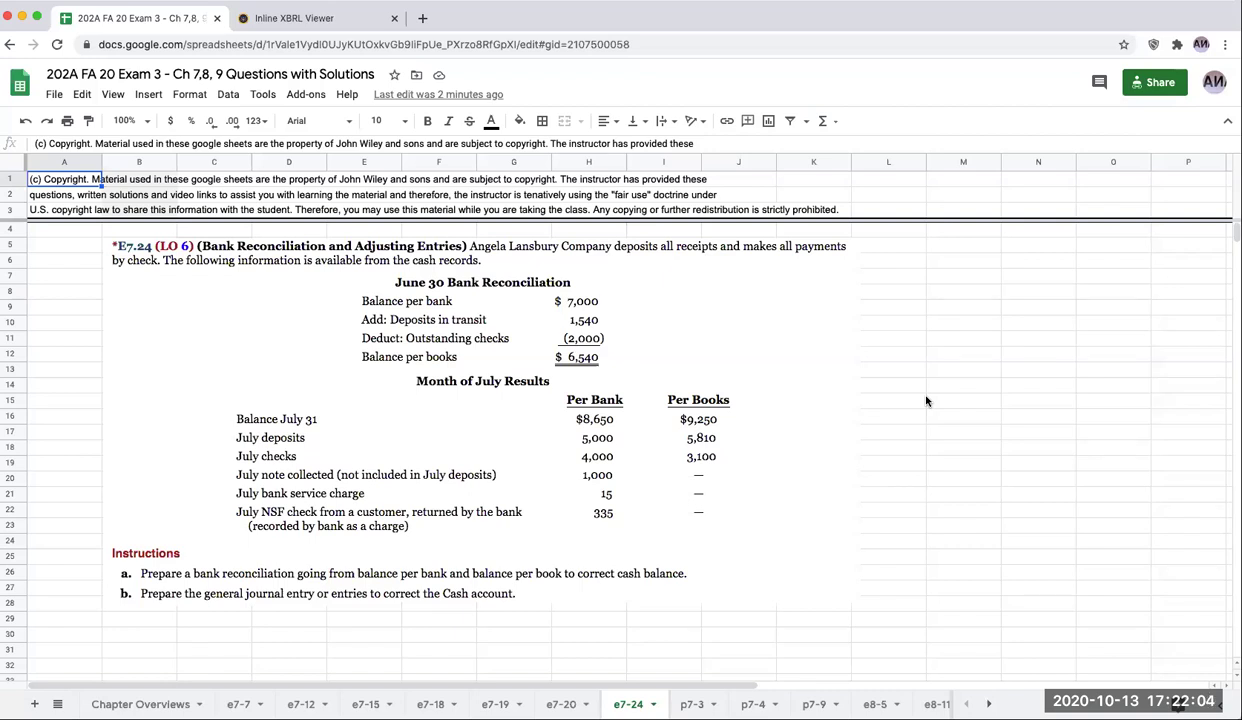
Step: Enter the column headings "Balance Per Books" in D30 and "Balance Per Bank" in F30, below the exercise instructions
scroll(957, 457, "down", 1)
scroll(951, 456, "down", 1)
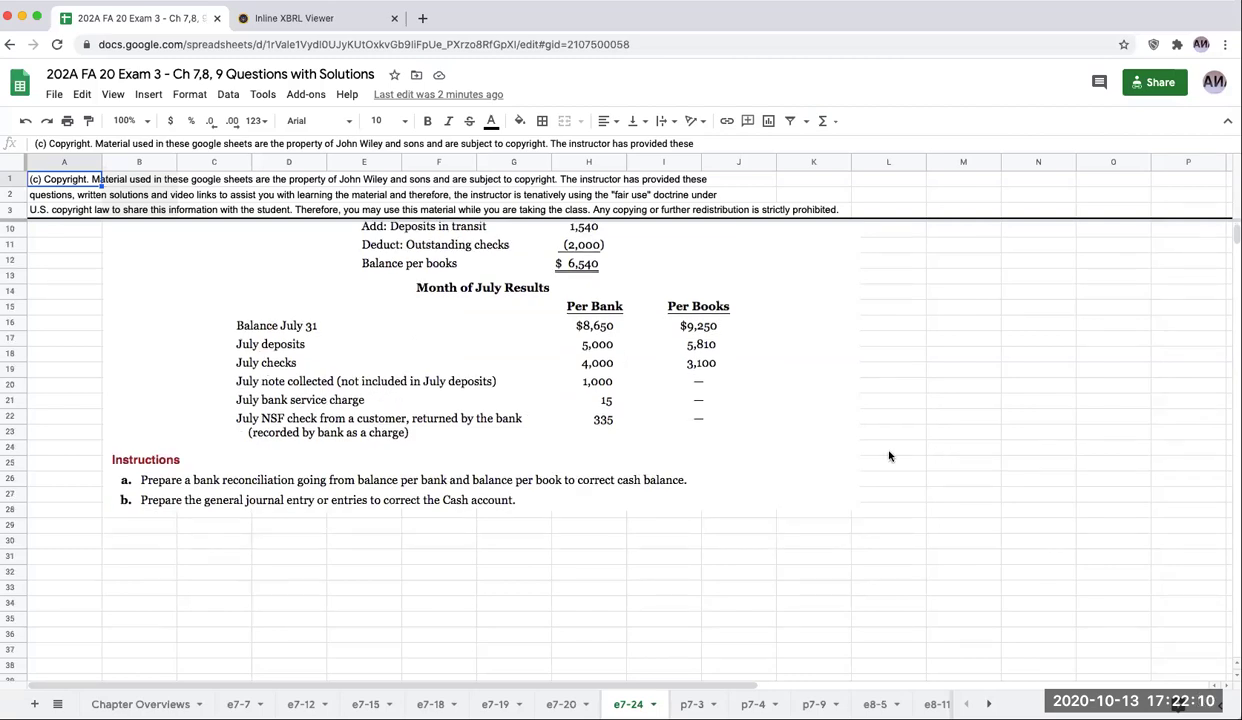
left_click(288, 542)
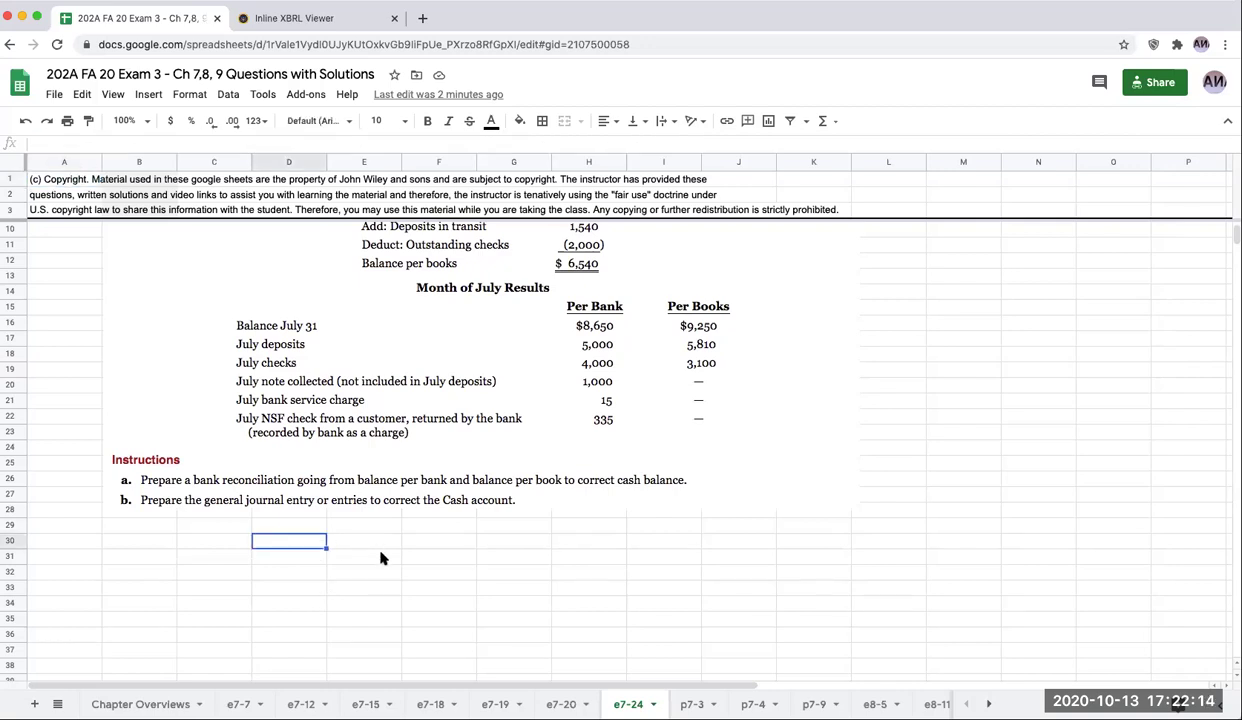
type("Balance Per Bookd")
key("BackSpace")
type("s")
key("Tab")
key("Tab")
type("Balance Per Bank")
key("Return")
Step: Fill row 31 with the 7/31 label in C31, the book balance 9250 in D31 and the bank balance 8650 in F31
left_click(214, 556)
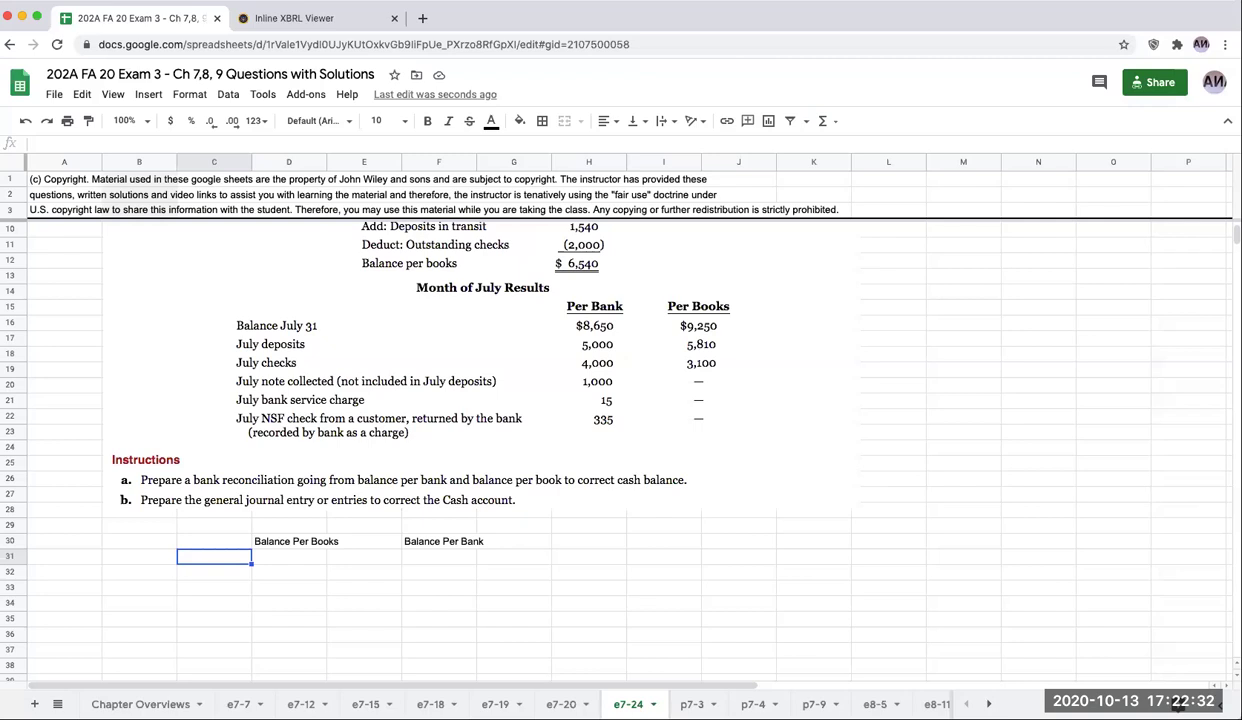
type("7/31")
key("Tab")
type("9250")
key("Tab")
left_click(439, 557)
type("8650")
key("Escape")
type("8650")
key("Return")
Step: Label C32 "deposits in transit"
key("Left")
key("Left")
key("Left")
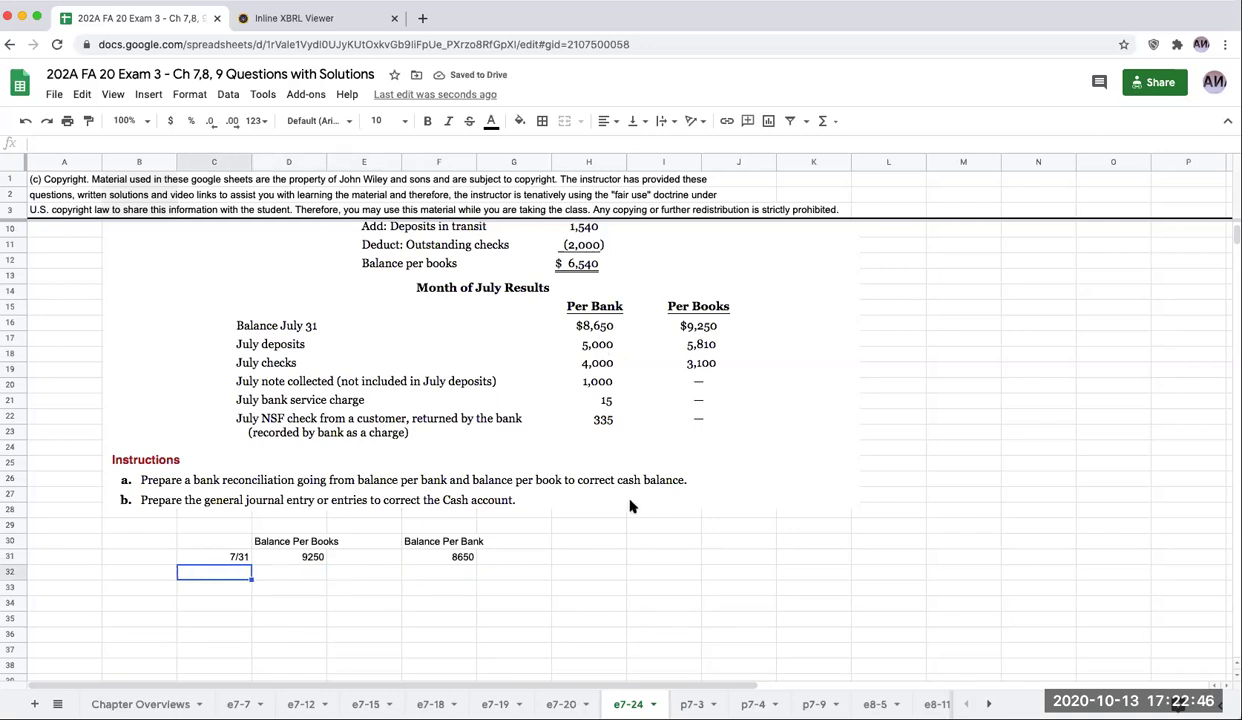
type("dep")
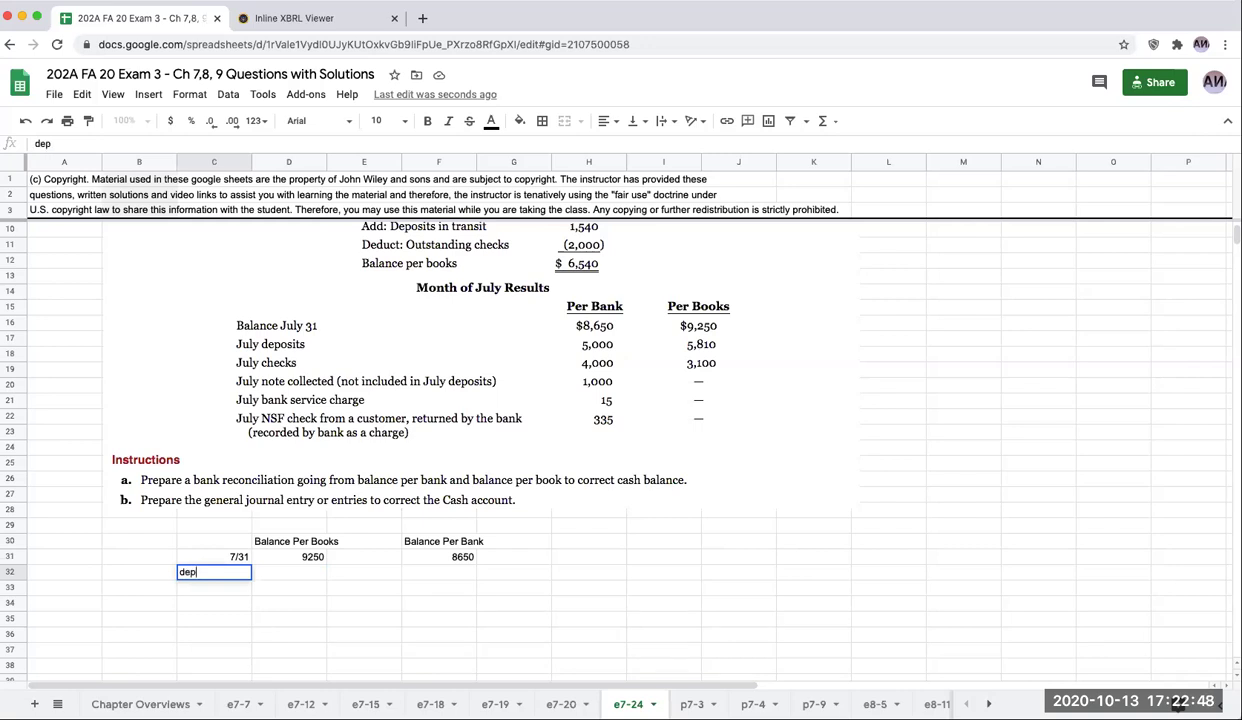
type("osits in trans")
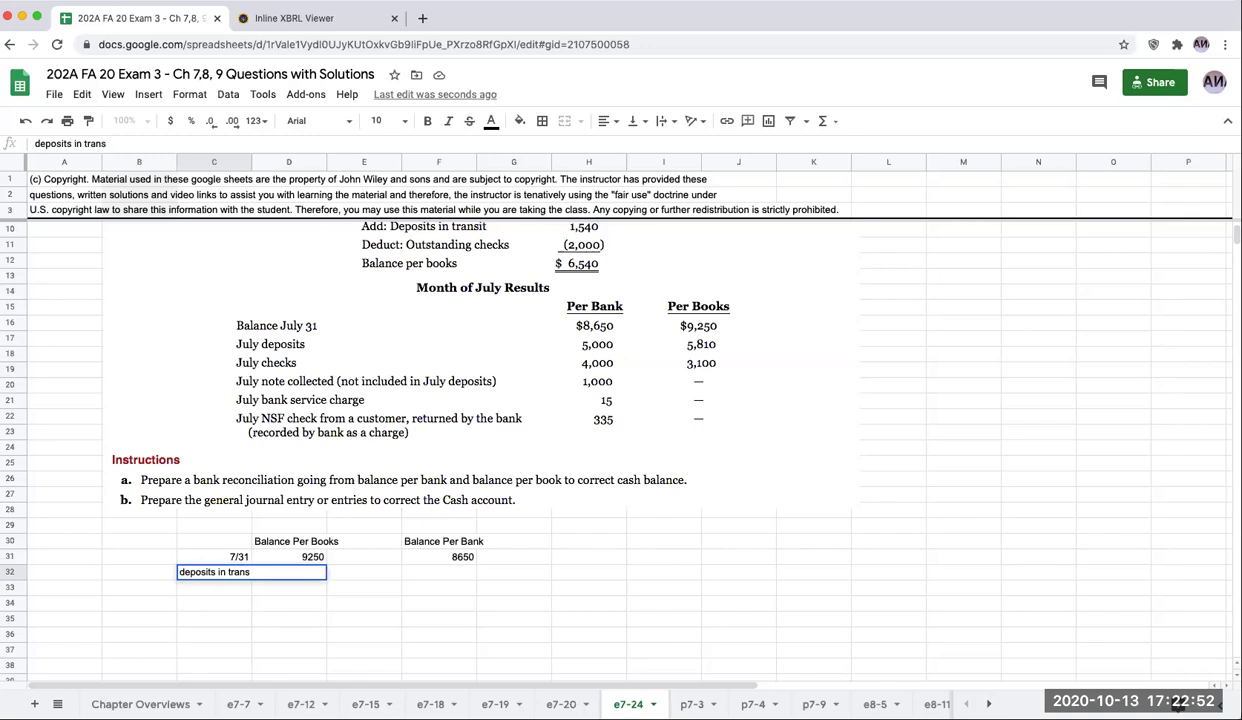
type("it")
key("Return")
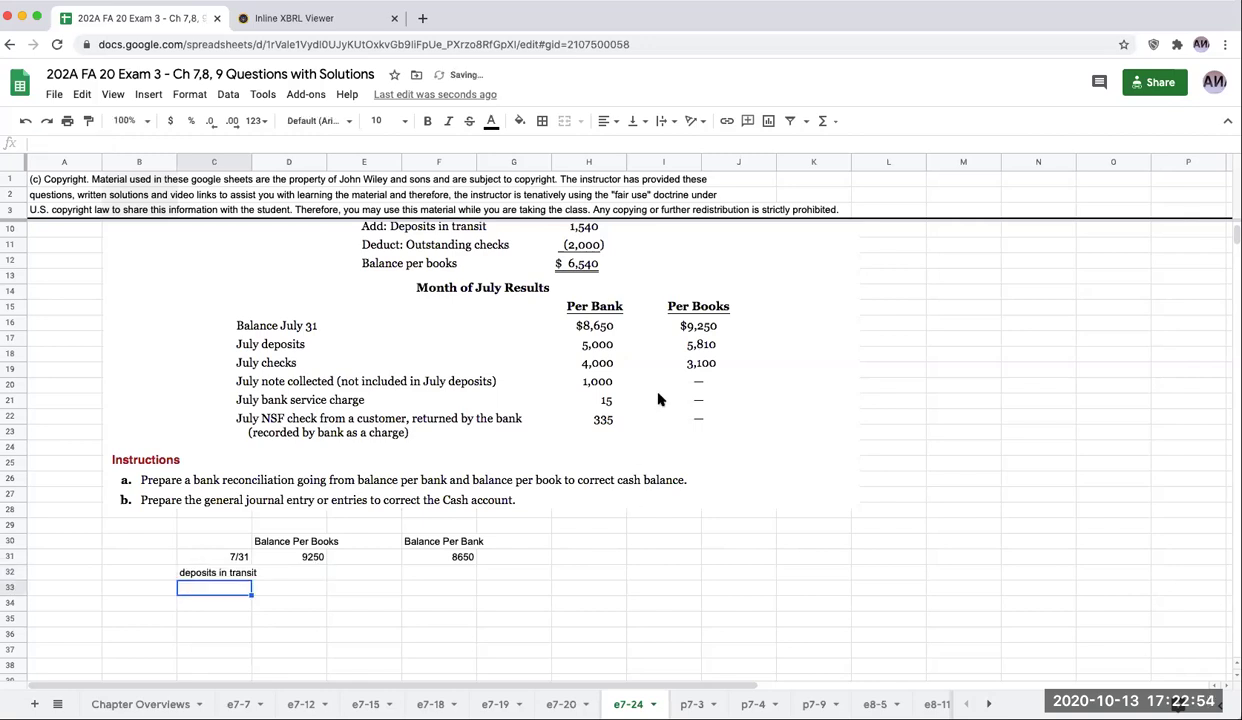
Step: Start a side calculation in row 31 with "deposits per bank" in J31, "July" in K31 and 5000 in L31
scroll(658, 402, "up", 1)
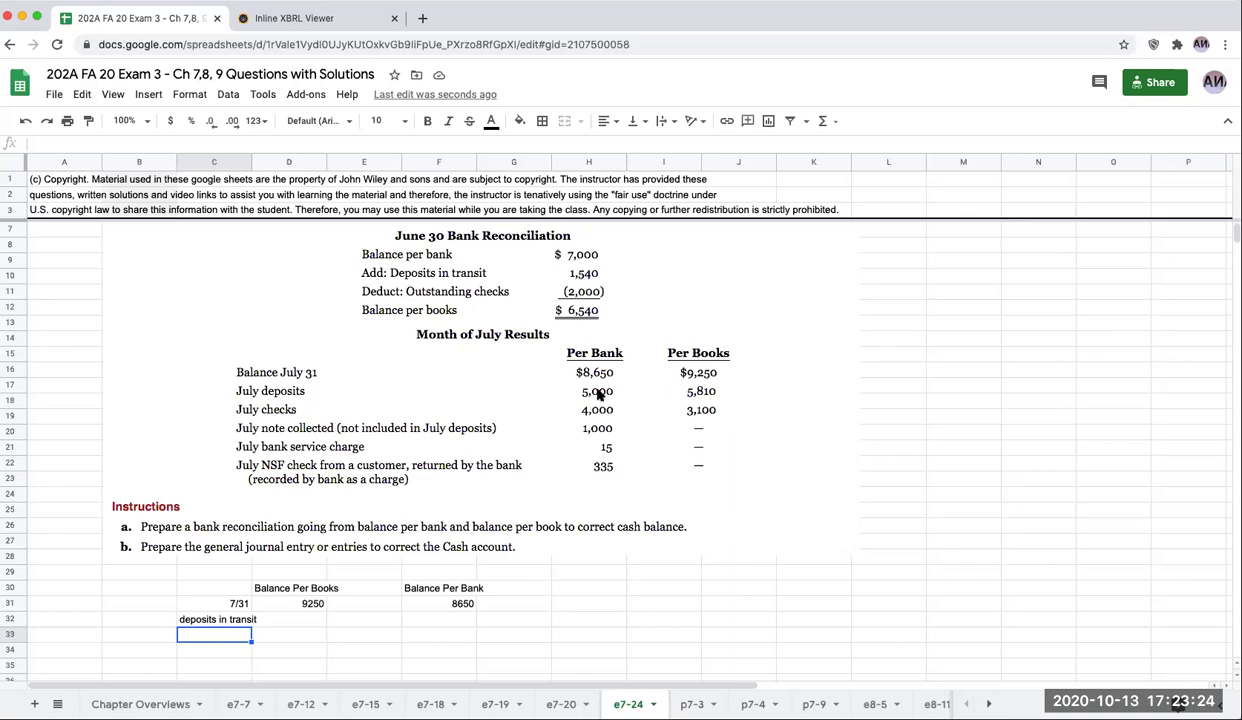
left_click(951, 405)
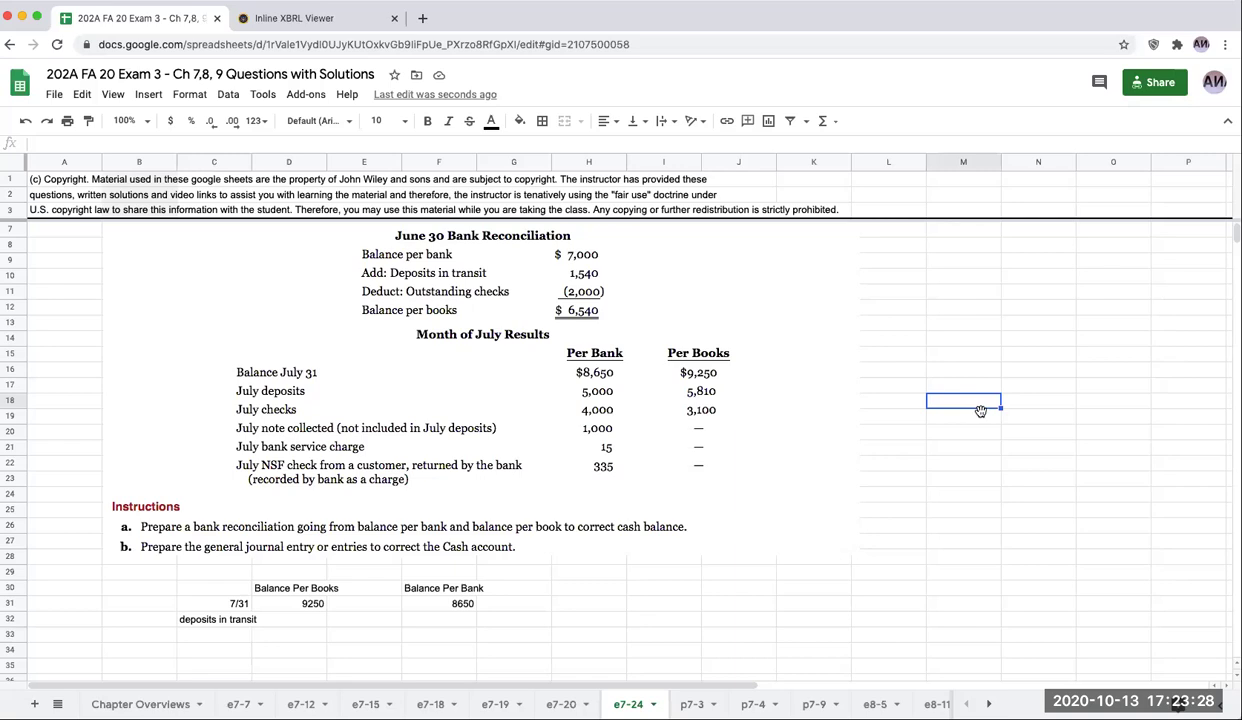
left_click(718, 604)
type("deposits per bank")
key("Tab")
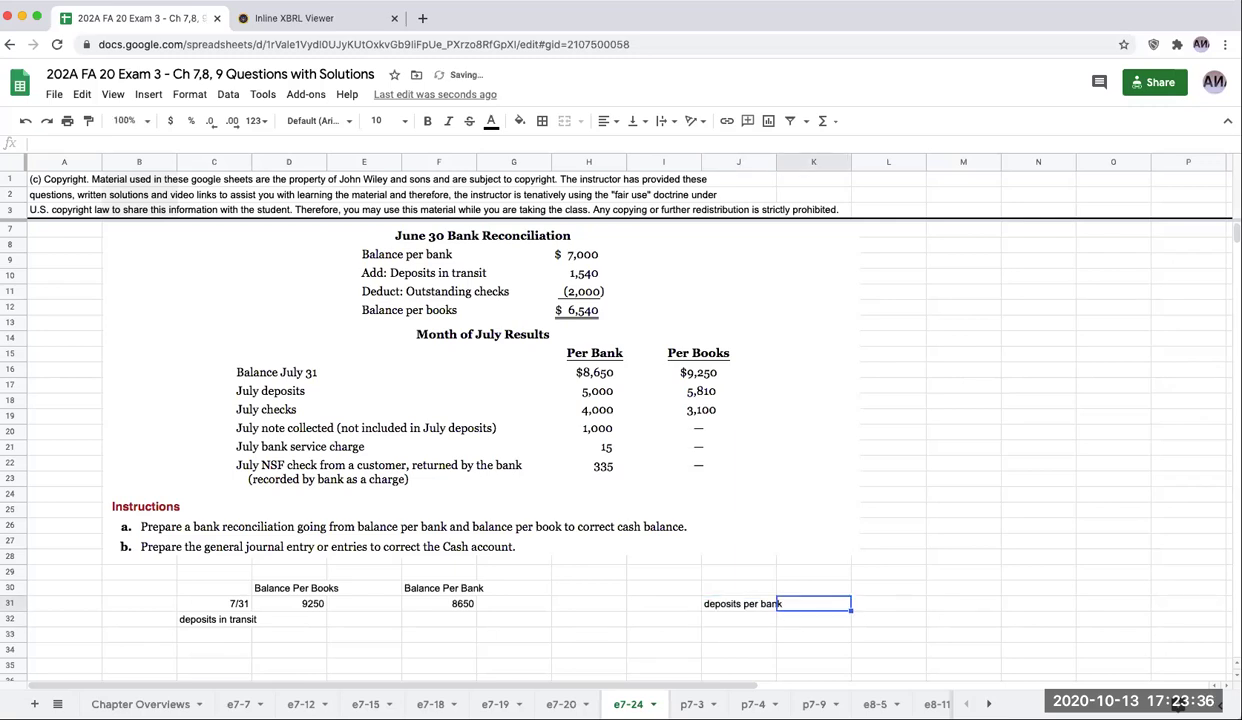
type("July")
key("Tab")
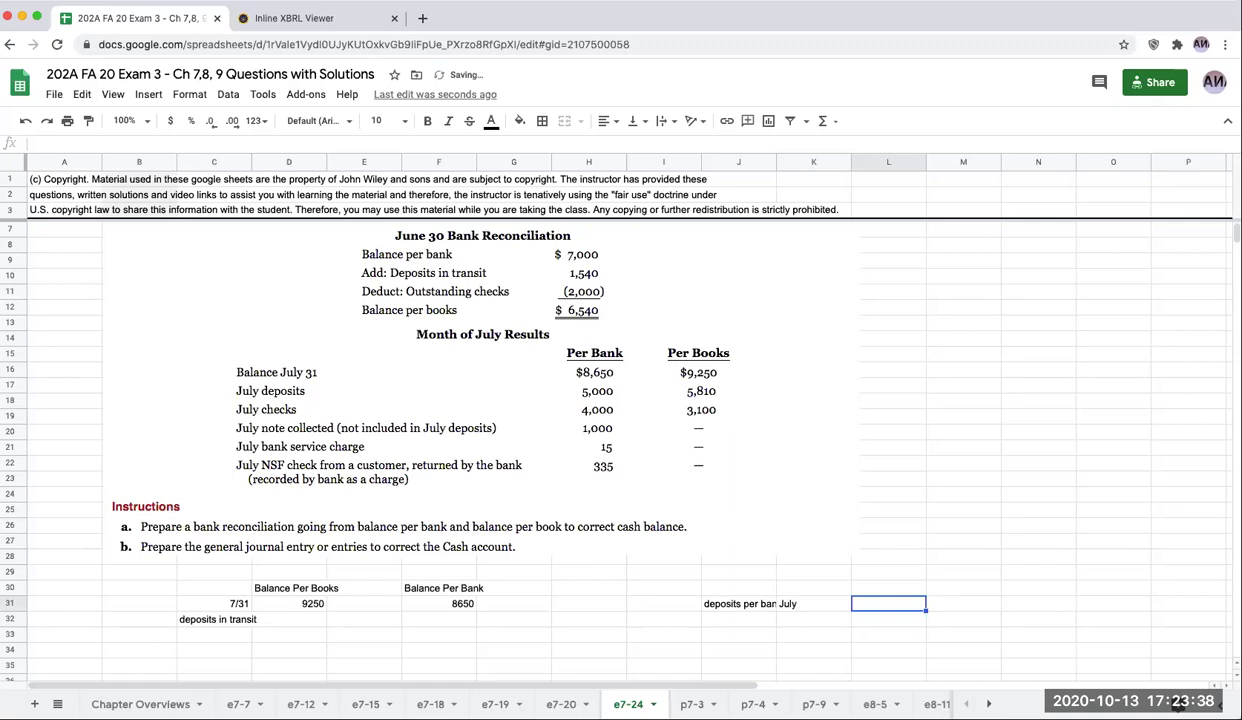
type("5000")
key("Return")
Step: Enter -1540 in L32 below the July bank deposits and label J33 "bank deposits"
left_click(963, 603)
left_click(888, 603)
left_click(888, 619)
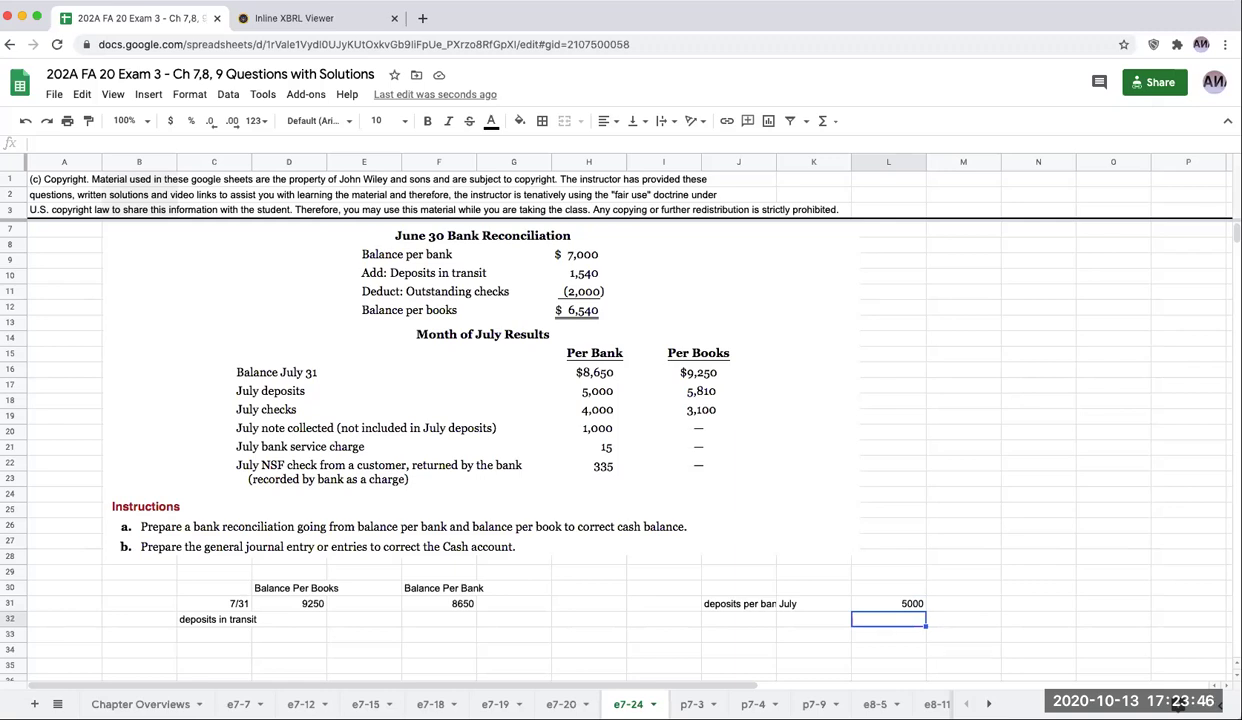
type("-1540")
key("Return")
key("Left")
key("Left")
type("bank deposits")
key("Return")
Step: Add L31 and L32 in L33 to total the bank deposits row
key("Up")
key("Right")
key("Right")
type("=L31+L32")
key("Return")
Step: Enter 5810 in N33 and subtract L33 from N33 in O33
key("Up")
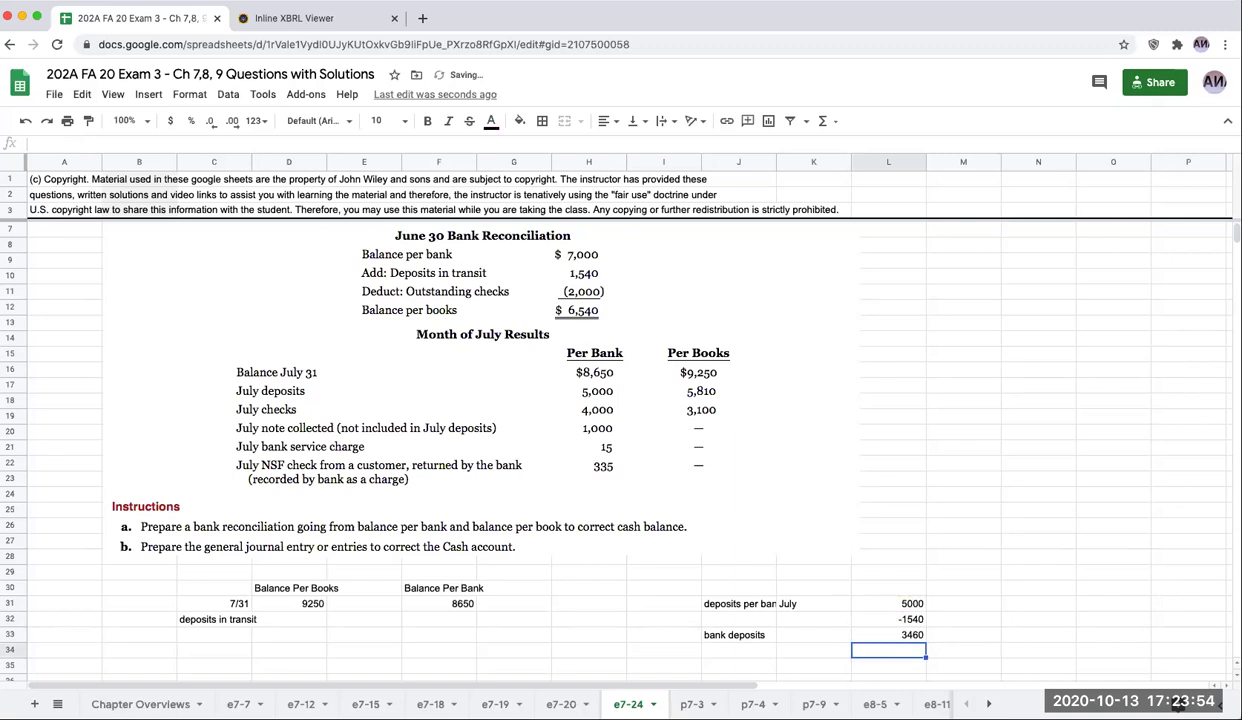
key("Right")
key("Right")
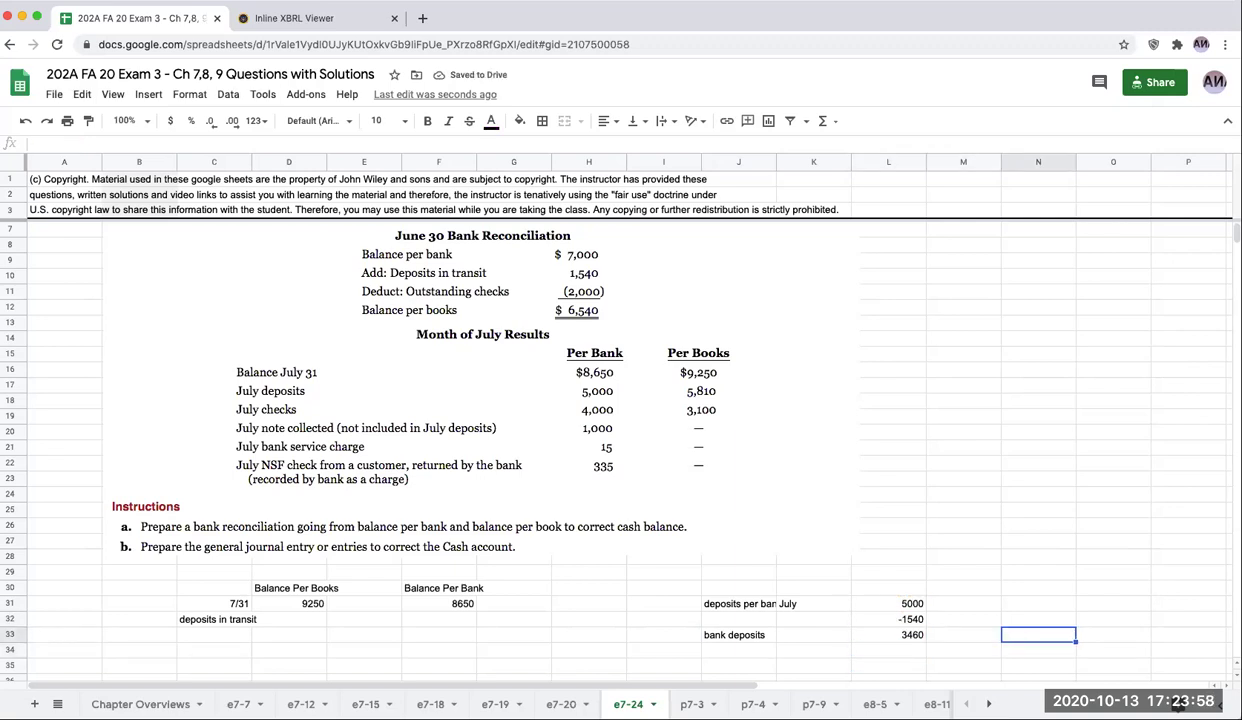
type("5810")
key("ctrl+Return")
key("Right")
type("=N33-L33")
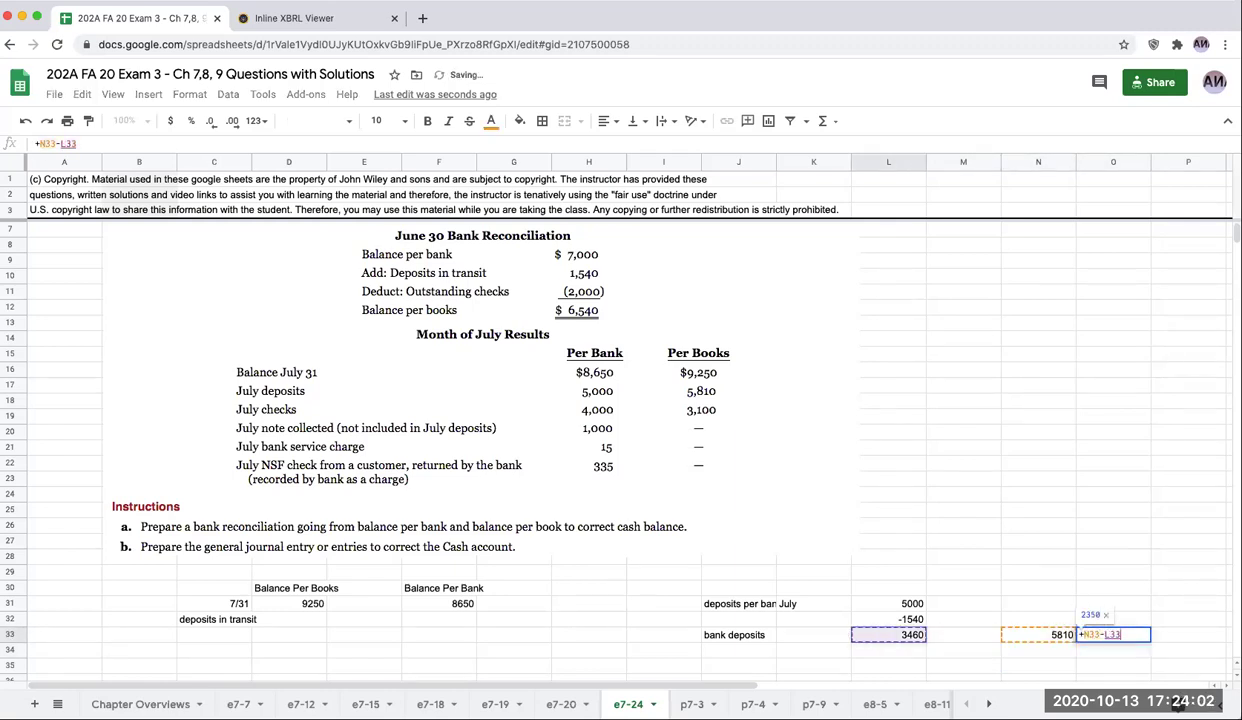
key("Return")
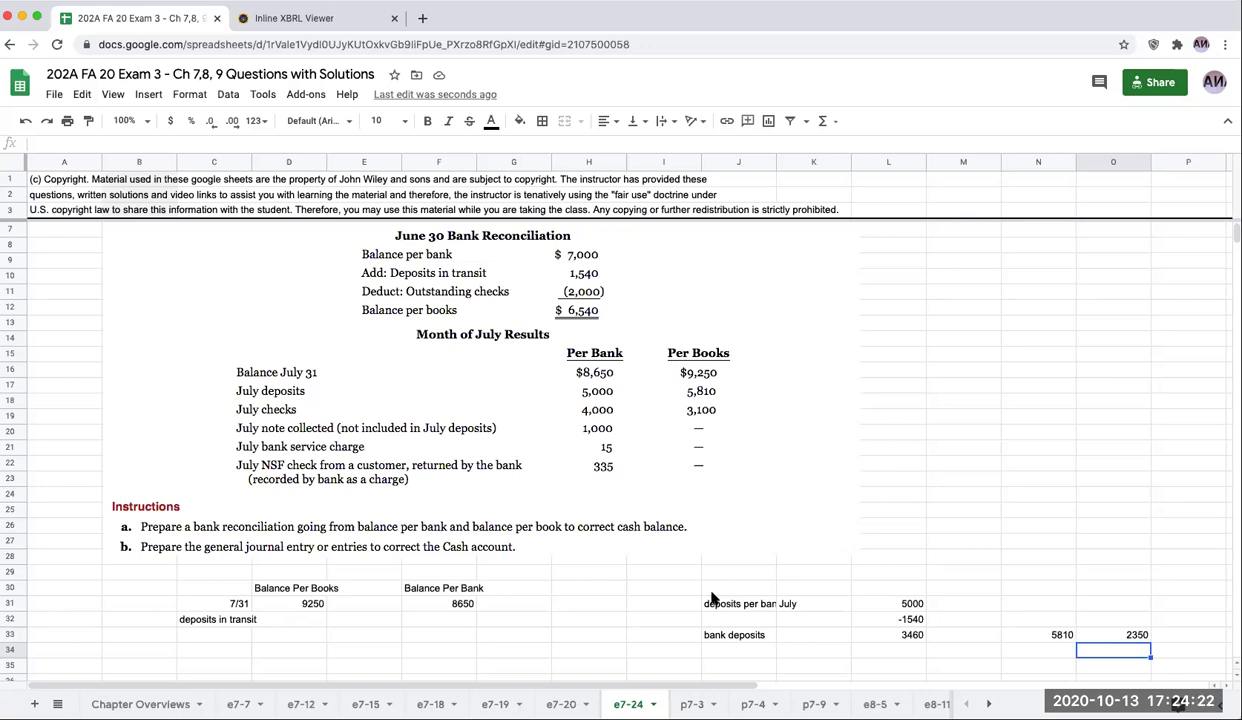
left_click(455, 605)
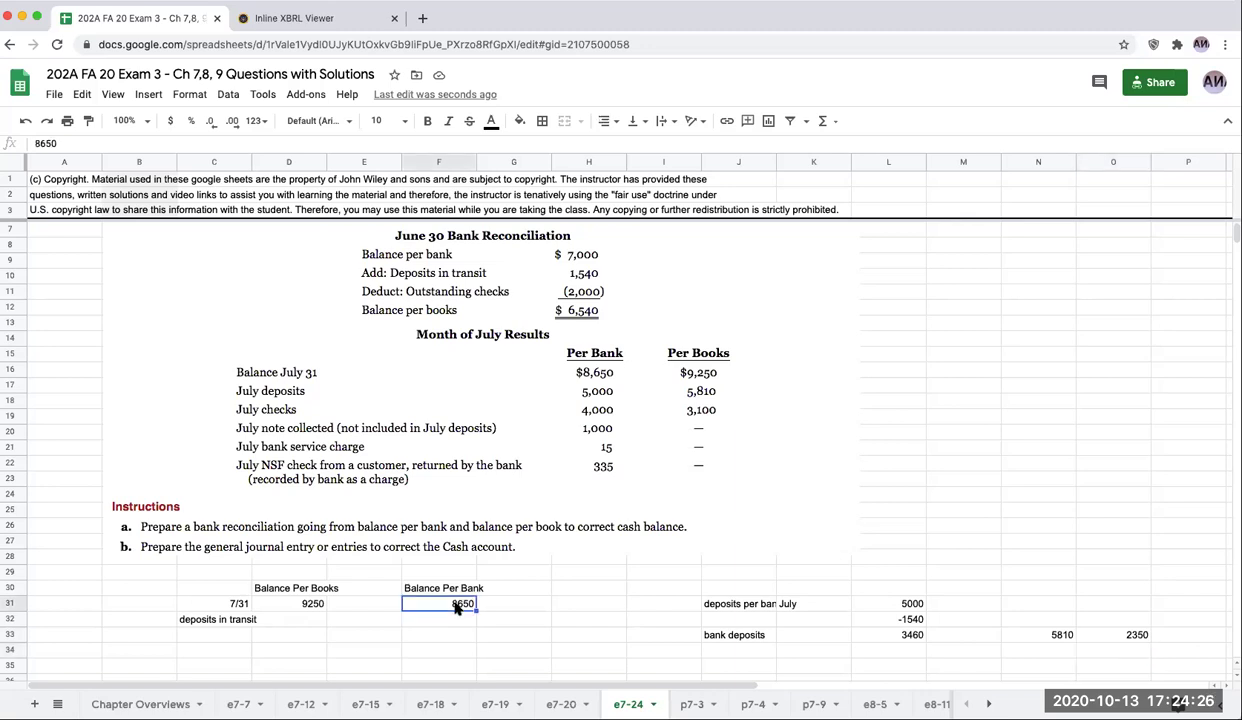
left_click(320, 606)
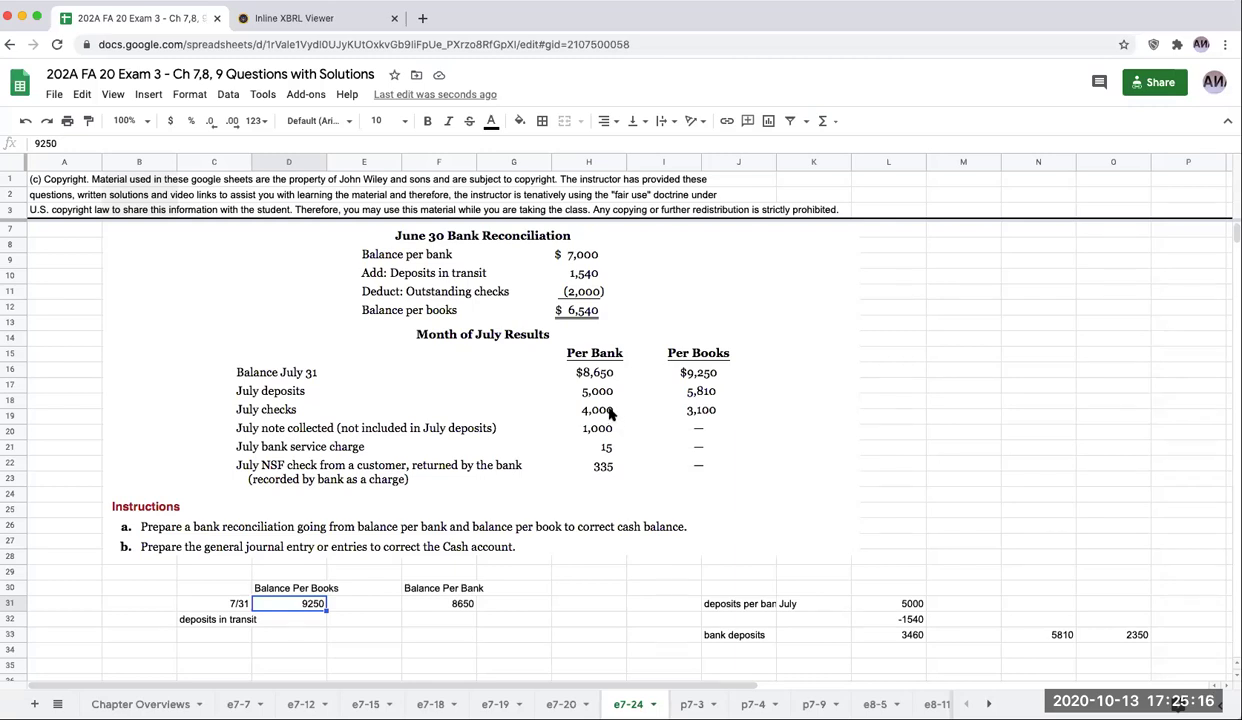
Step: Clear the trial deposit calculation: the -1540 deduction in L32 and the label, total, book deposits and difference in row 33
left_click(903, 624)
key("Down")
key("ctrl+z")
key("ctrl+z")
key("Left")
key("BackSpace")
key("Right")
key("Right")
key("BackSpace")
key("Right")
key("Right")
key("BackSpace")
key("Right")
key("BackSpace")
Step: Add the June book deposits in row 30 with "per books" in M30, 1540 in N30 and "June" in O30
key("Up")
key("Up")
key("Left")
key("Left")
key("Left")
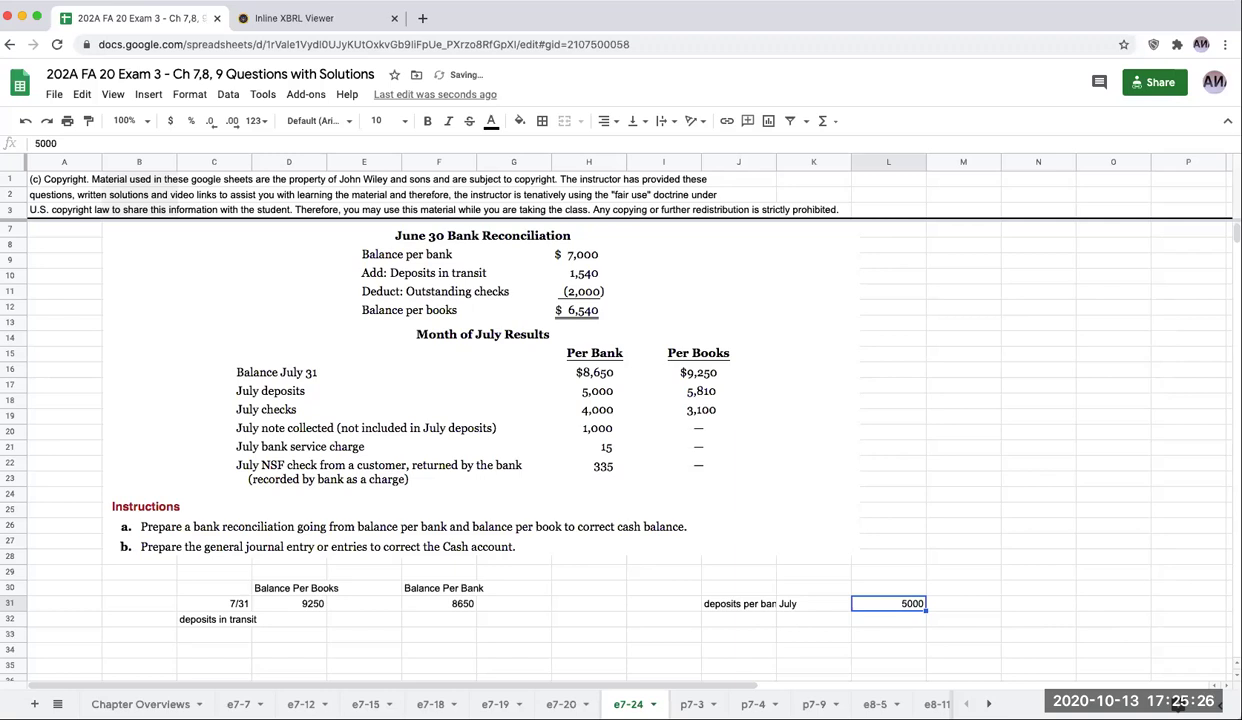
key("Up")
key("Right")
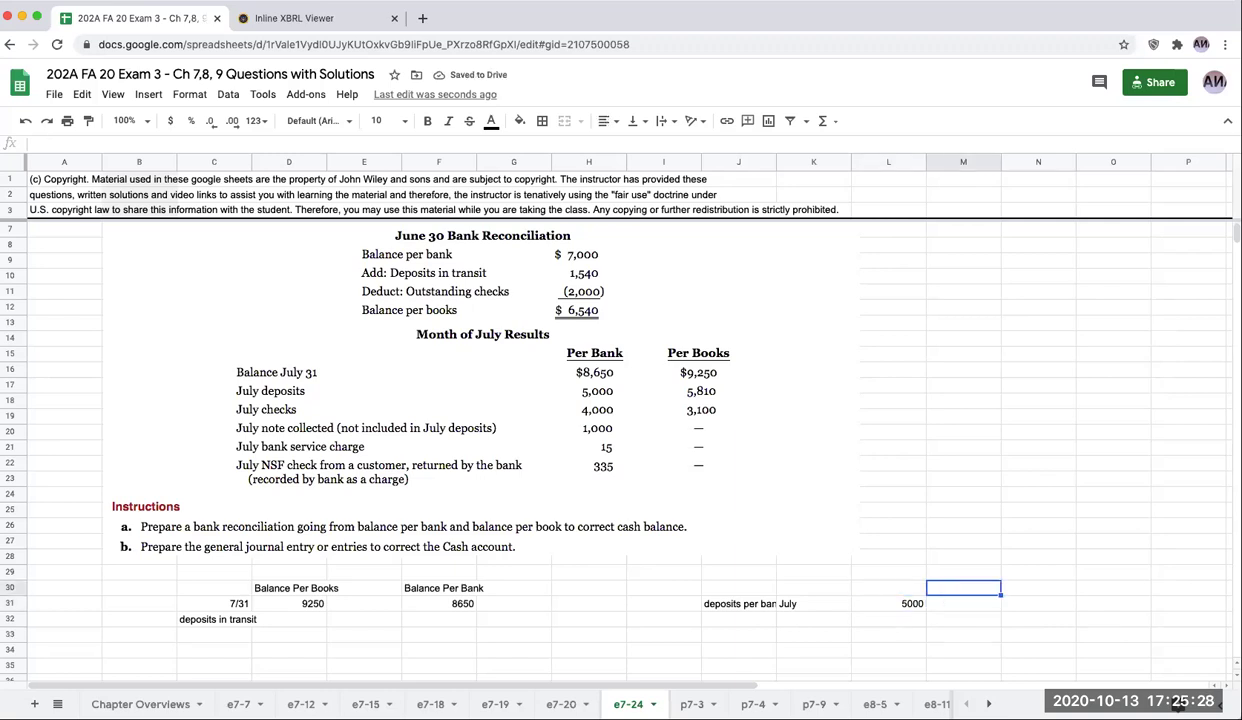
type("per books")
key("Return")
key("Up")
key("Right")
type("1540")
key("Tab")
type("June")
key("Return")
Step: Add the July book deposits in row 31 with "per books" in M31, 5810 in N31 and "July" in O31
key("Right")
key("Right")
key("Left")
type("July")
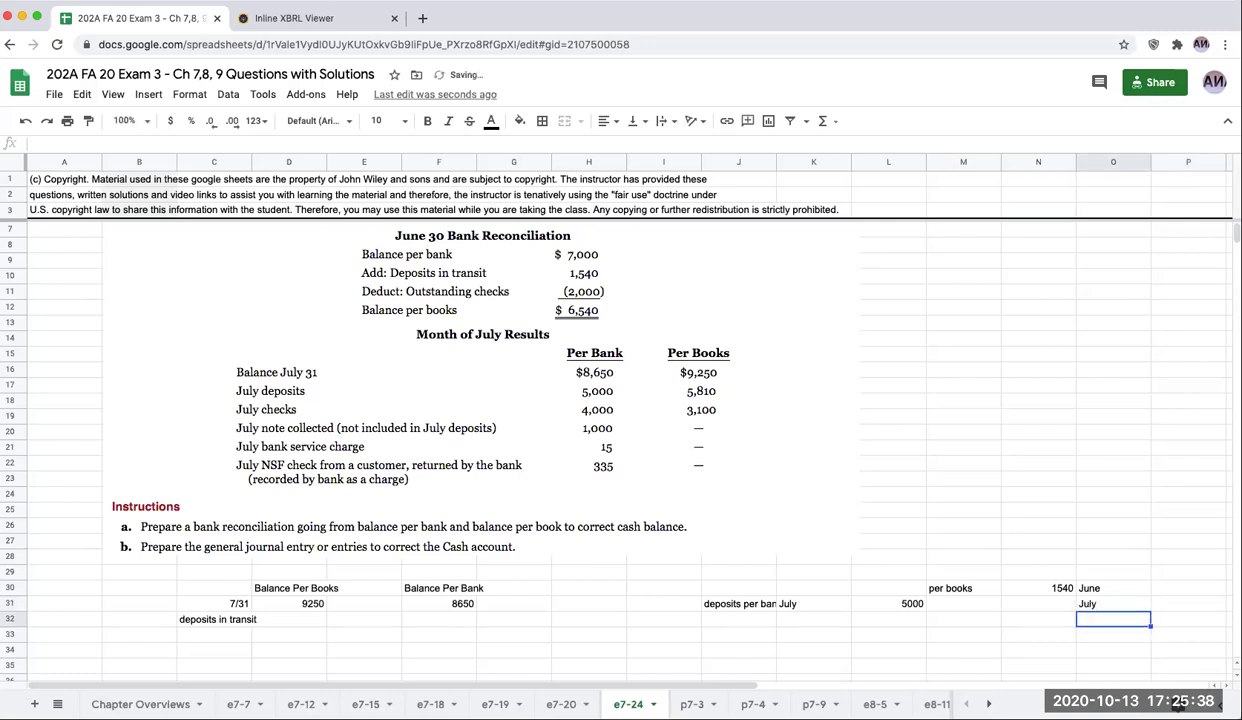
key("Left")
type("5810")
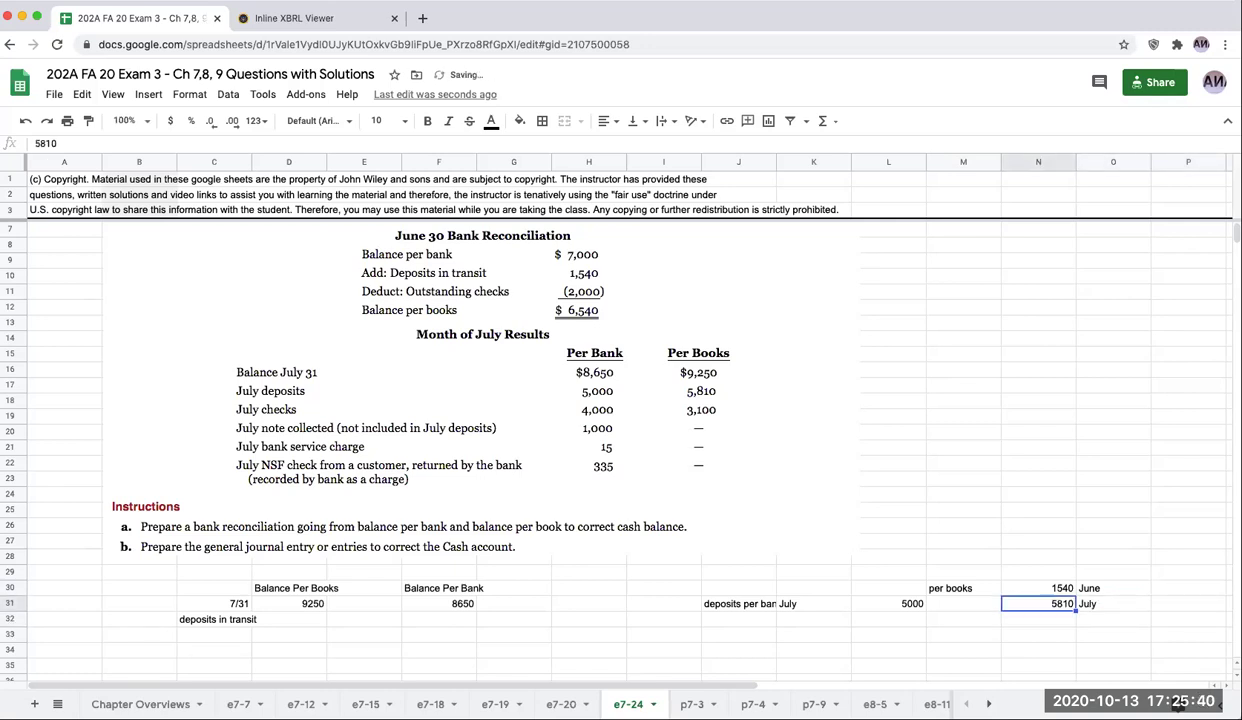
key("Left")
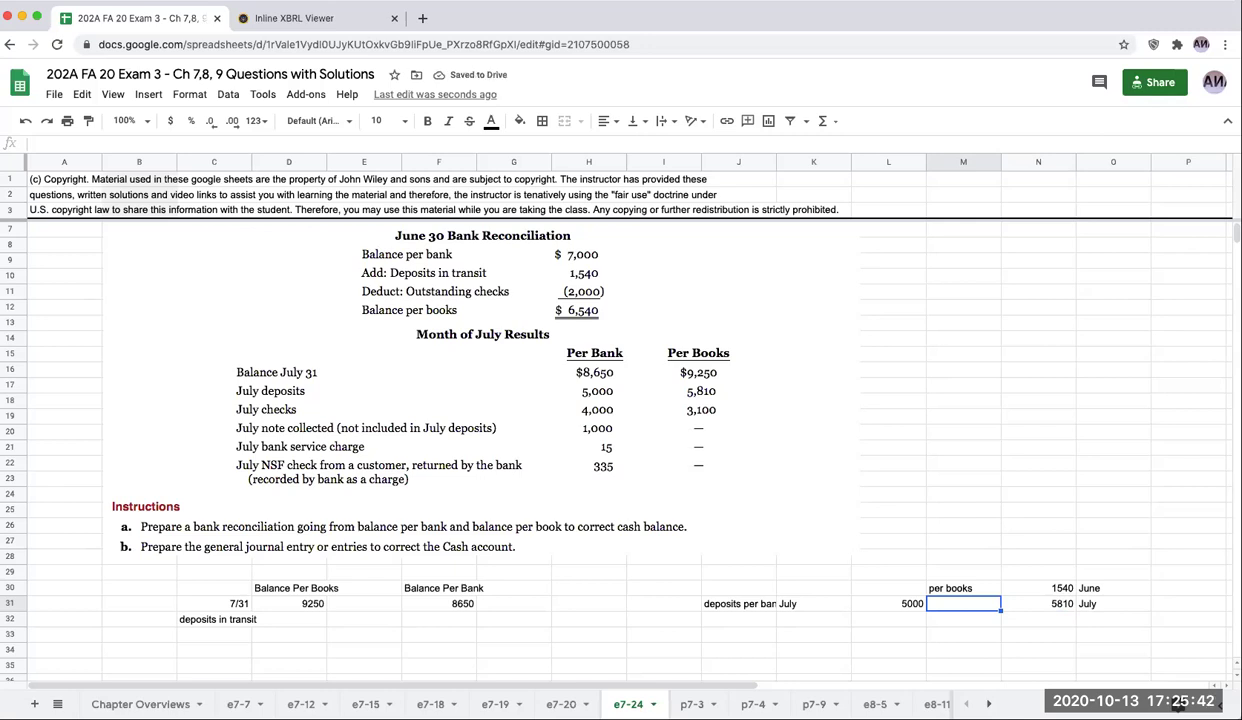
type("per books")
key("Return")
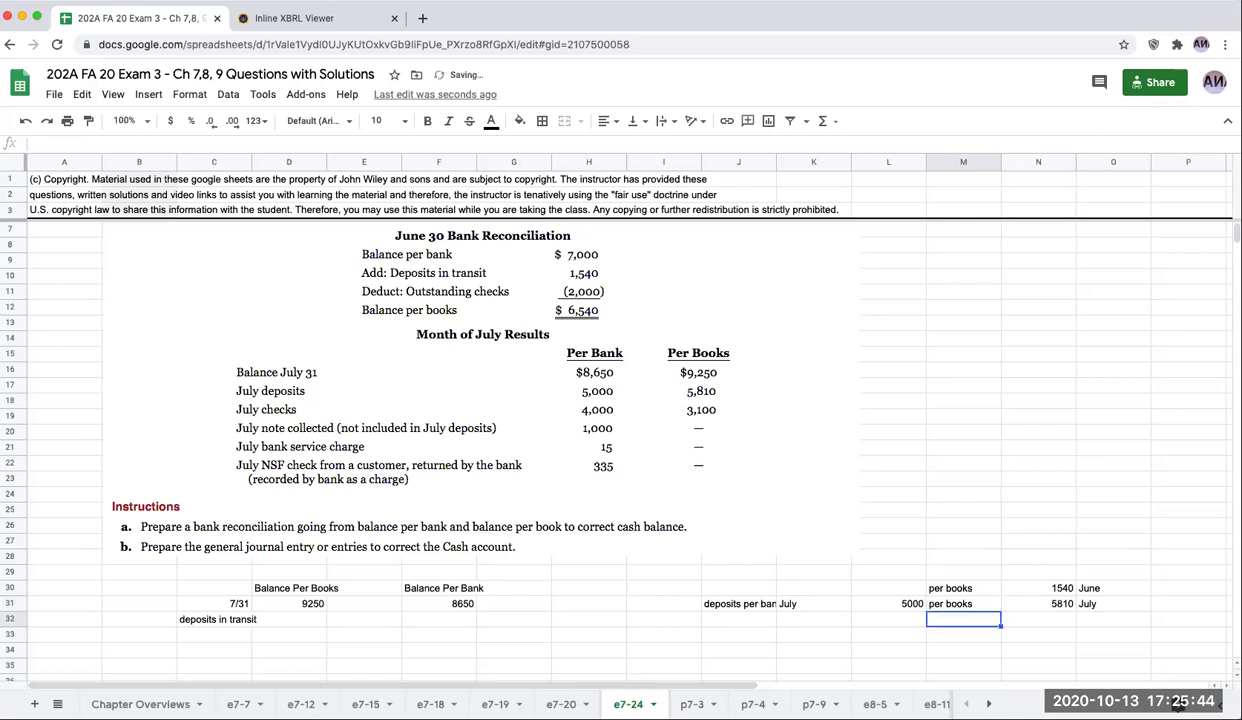
Step: Total the June and July book deposits in N32 with =N30+N31
key("Up")
key("Left")
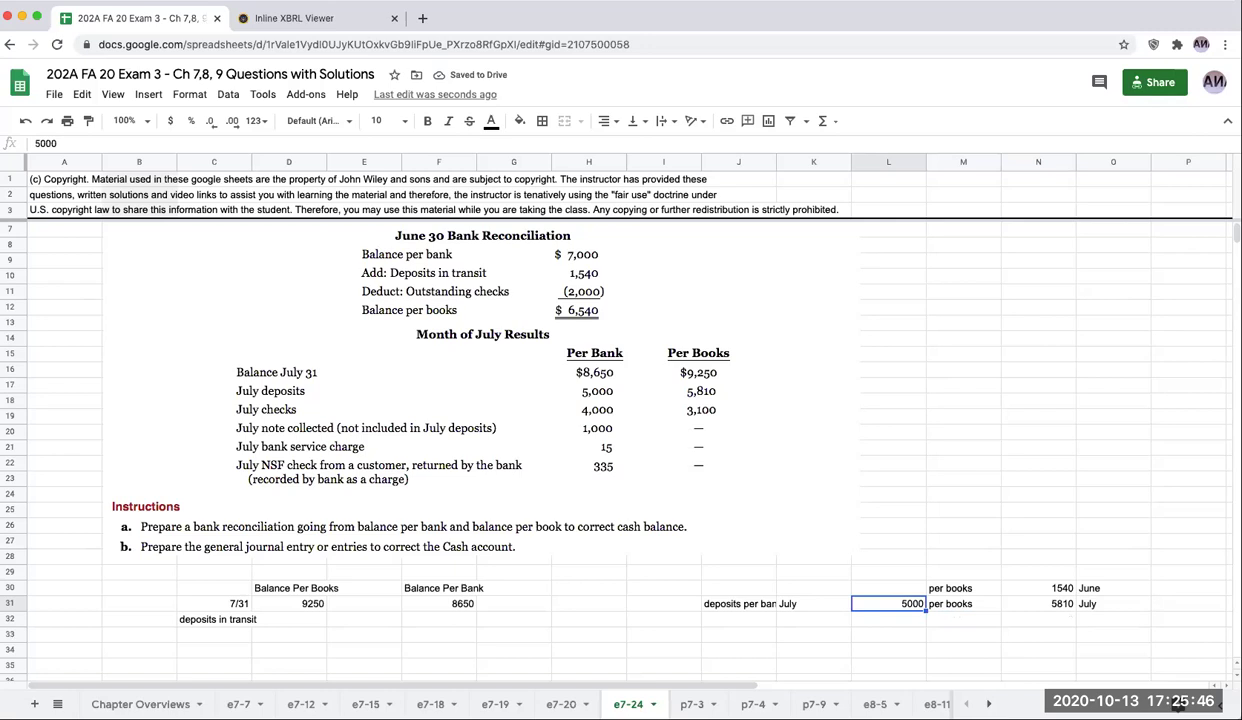
key("Right")
key("Right")
key("Down")
type("=N30+N31")
key("Return")
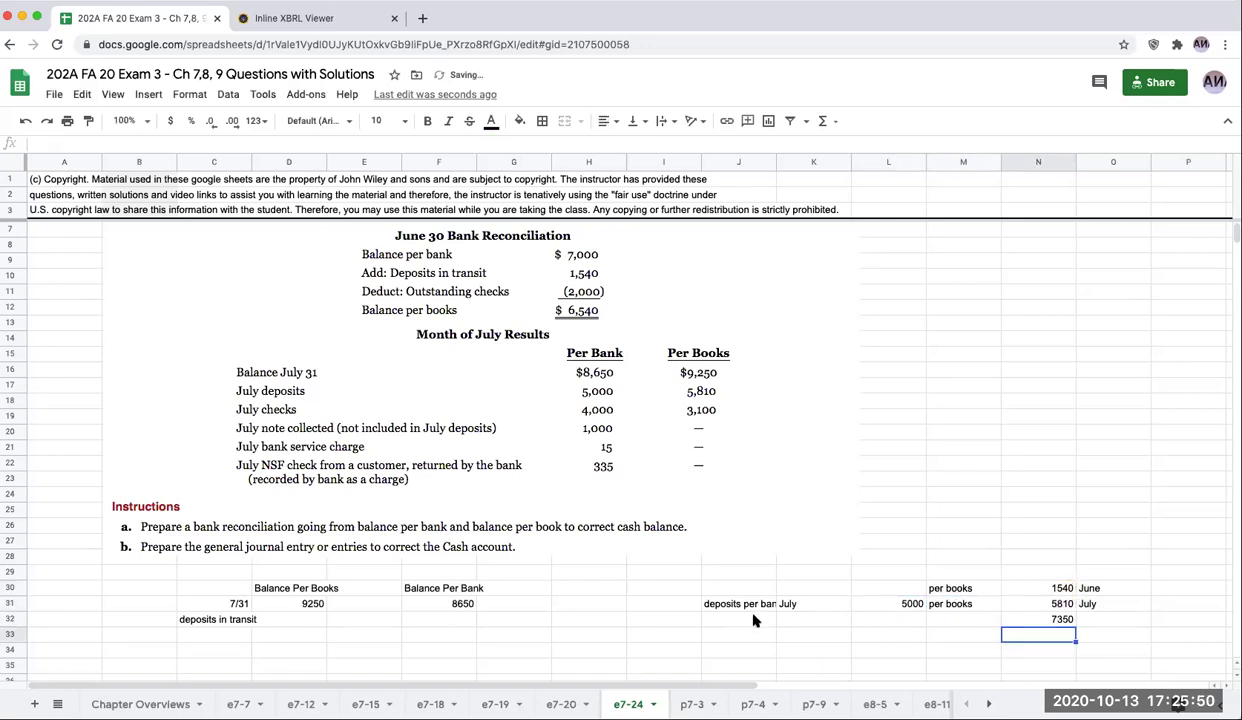
Step: Move the July deposits per bank entry from J31:L31 down one row to J32:L32
left_click_drag(720, 603, 882, 600)
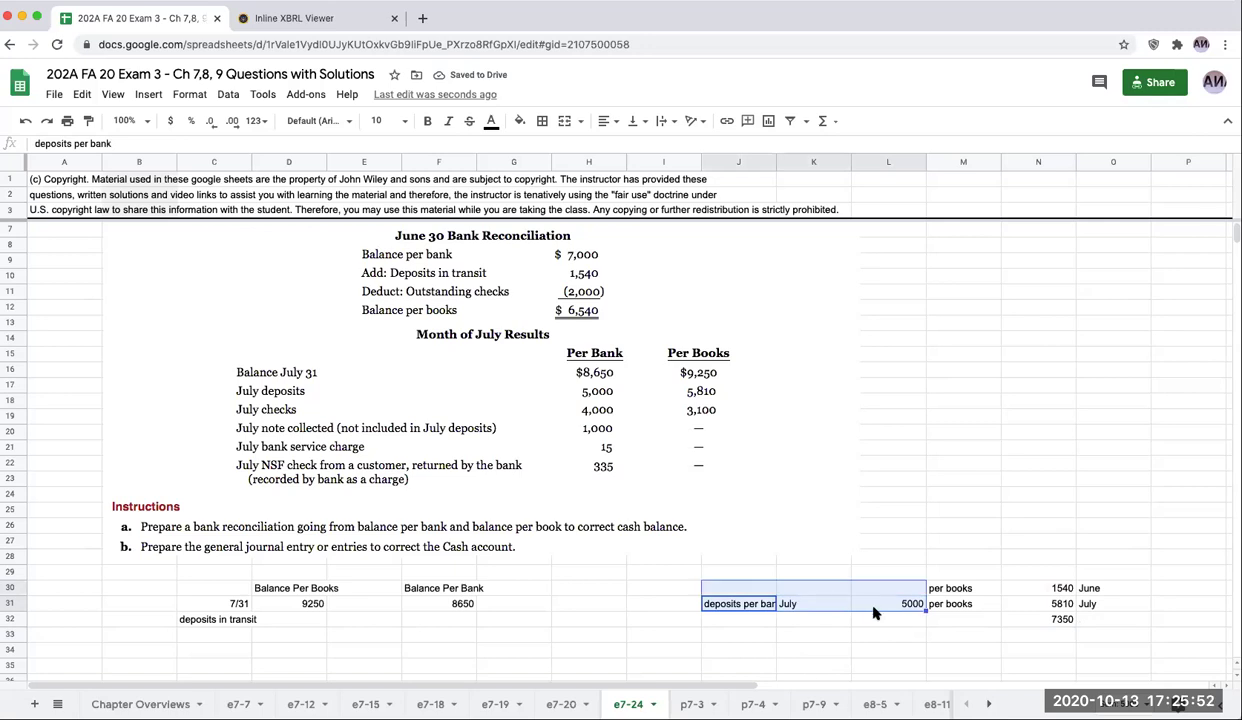
left_click(868, 602)
left_click_drag(735, 605, 854, 604)
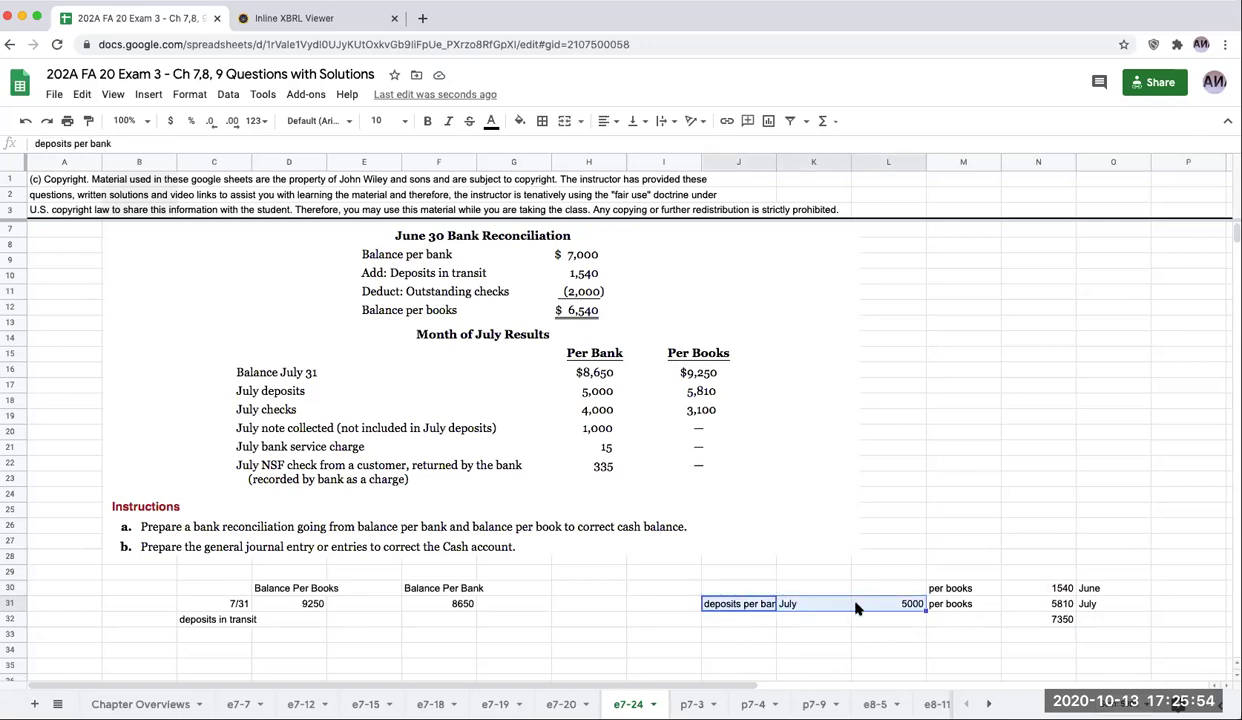
key("ctrl+c")
left_click(752, 624)
key("ctrl+v")
Step: Calculate the deposits in transit in P32 by subtracting the bank deposits in L32 from the book total in N32
left_click(1038, 620)
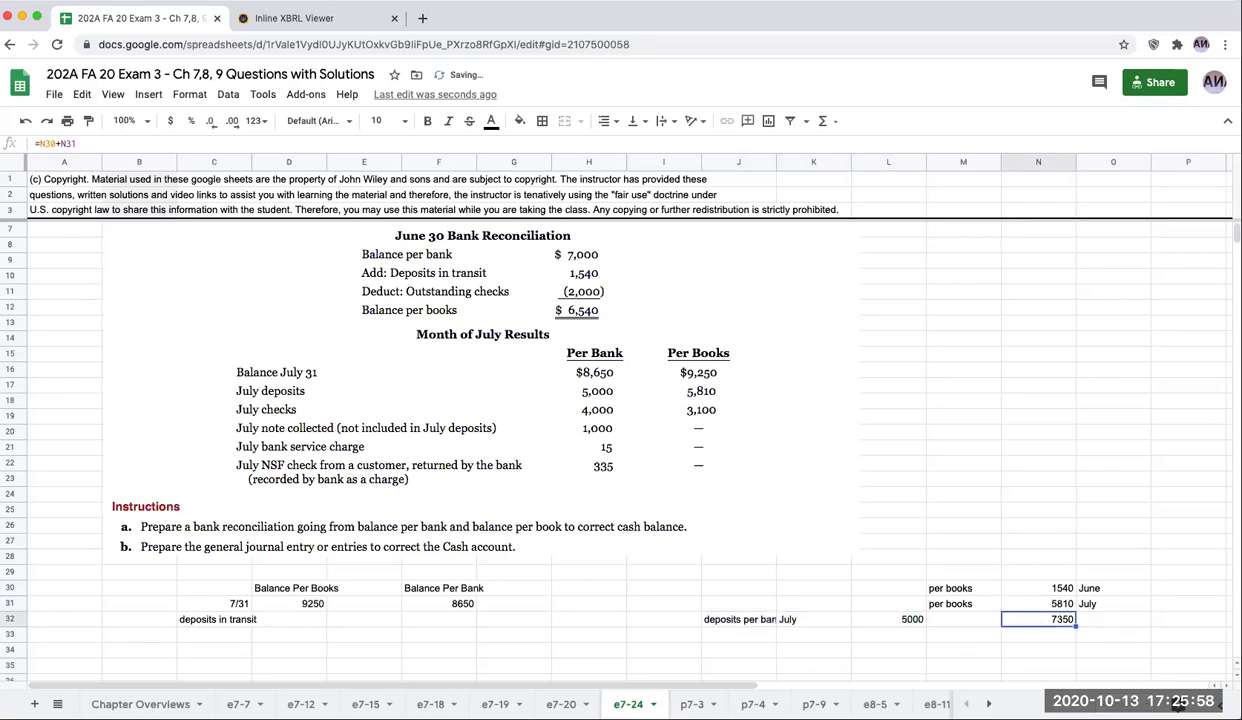
left_click(1188, 619)
type("+")
key("Left")
key("Left")
type("-")
key("Left")
key("Left")
key("Return")
Step: Enter 2350 as the deposits in transit under Balance Per Bank in F32
key("Up")
key("Left")
key("Left")
key("Left")
key("Left")
key("Left")
key("Left")
key("Left")
key("Left")
key("Left")
key("Left")
key("Left")
key("Left")
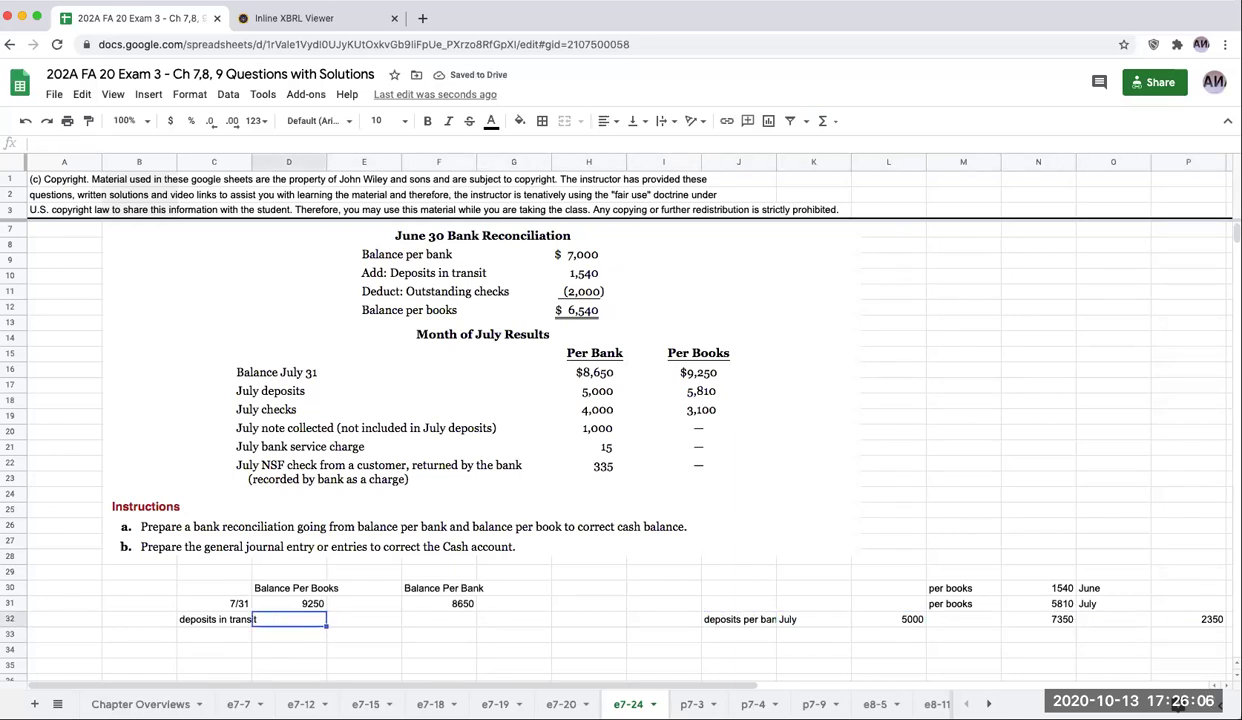
key("Right")
key("Right")
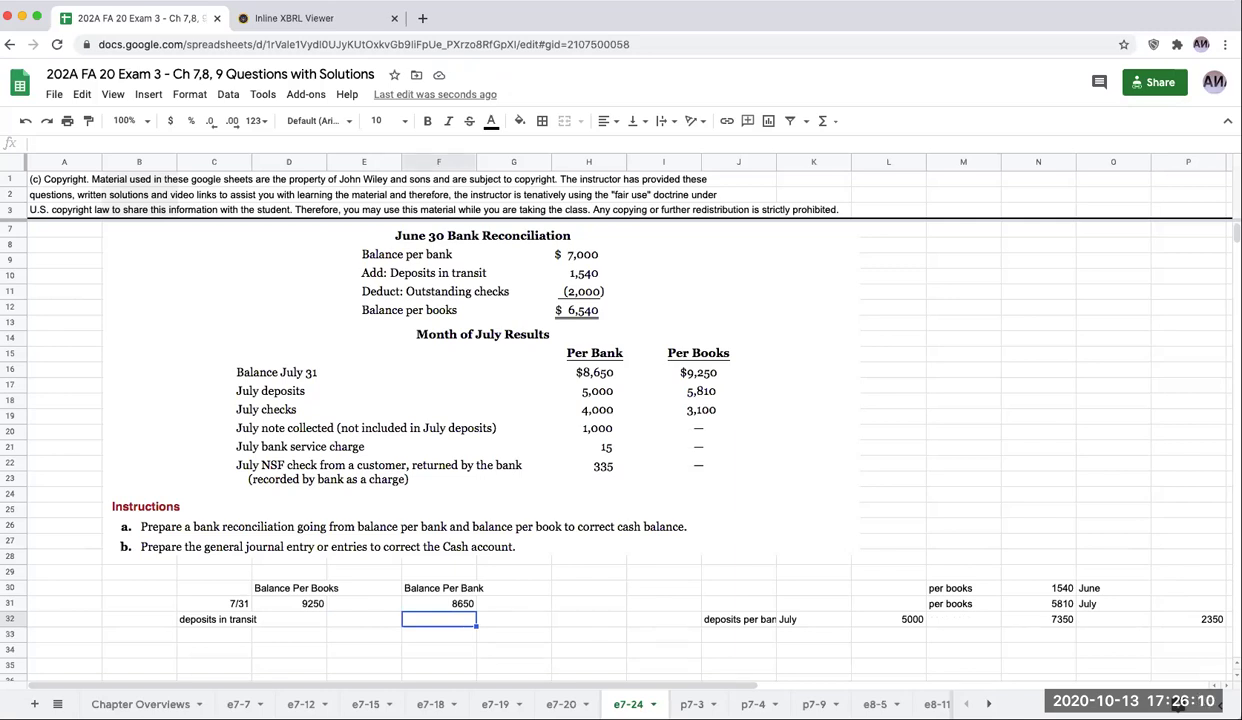
type("2350")
key("Return")
key("Up")
key("Right")
key("Right")
key("Right")
key("Right")
key("Right")
key("Right")
key("Right")
key("Right")
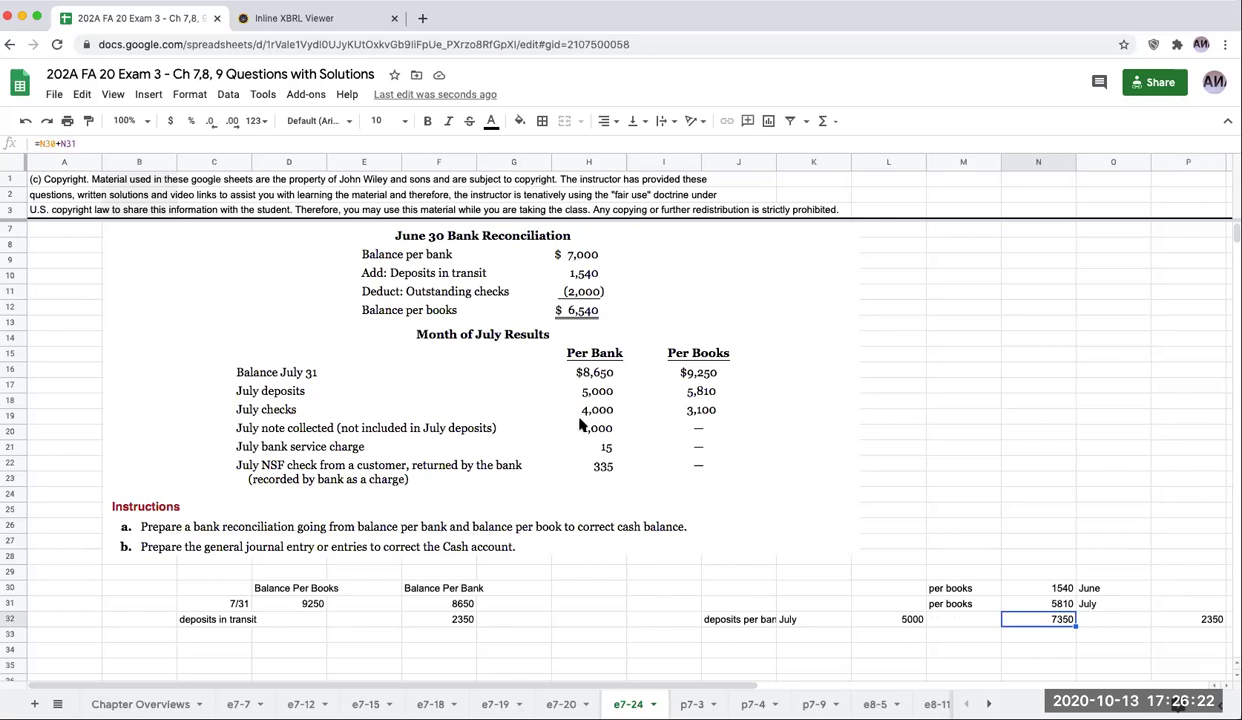
Step: Add the label "checks per bank July" in J34 and enter 4000 in L34
scroll(780, 477, "down", 1)
left_click(739, 620)
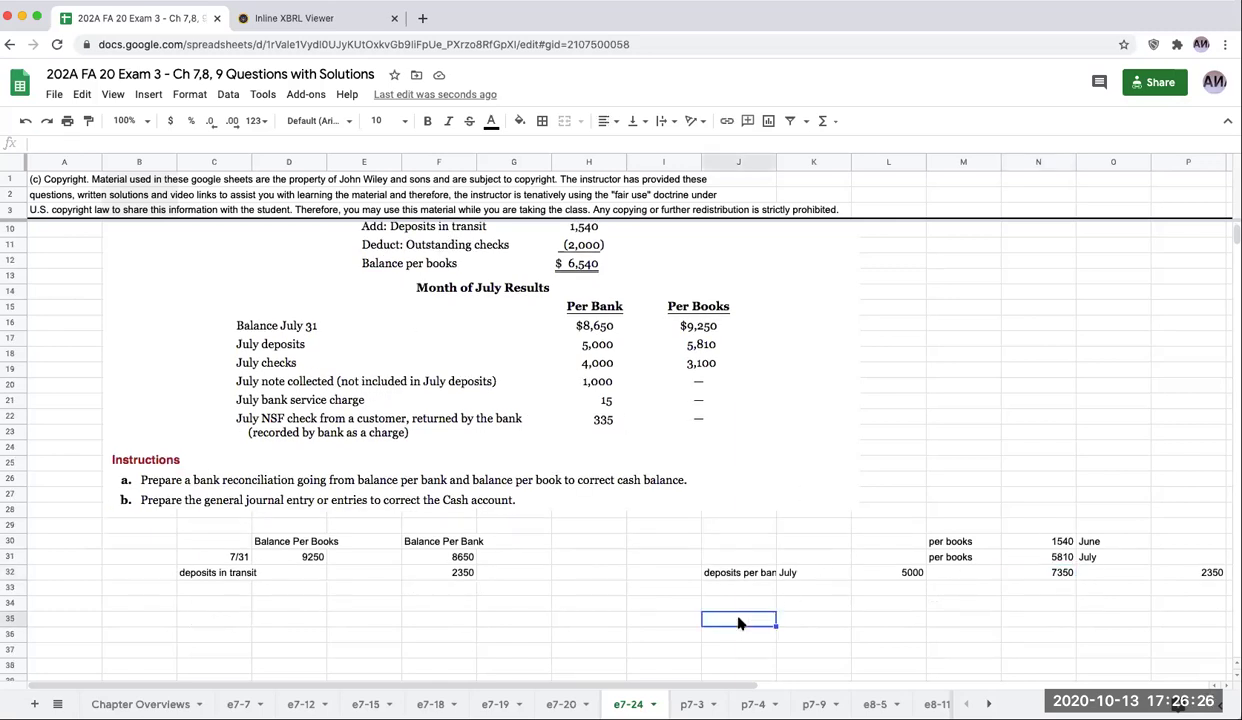
left_click(739, 603)
type("check")
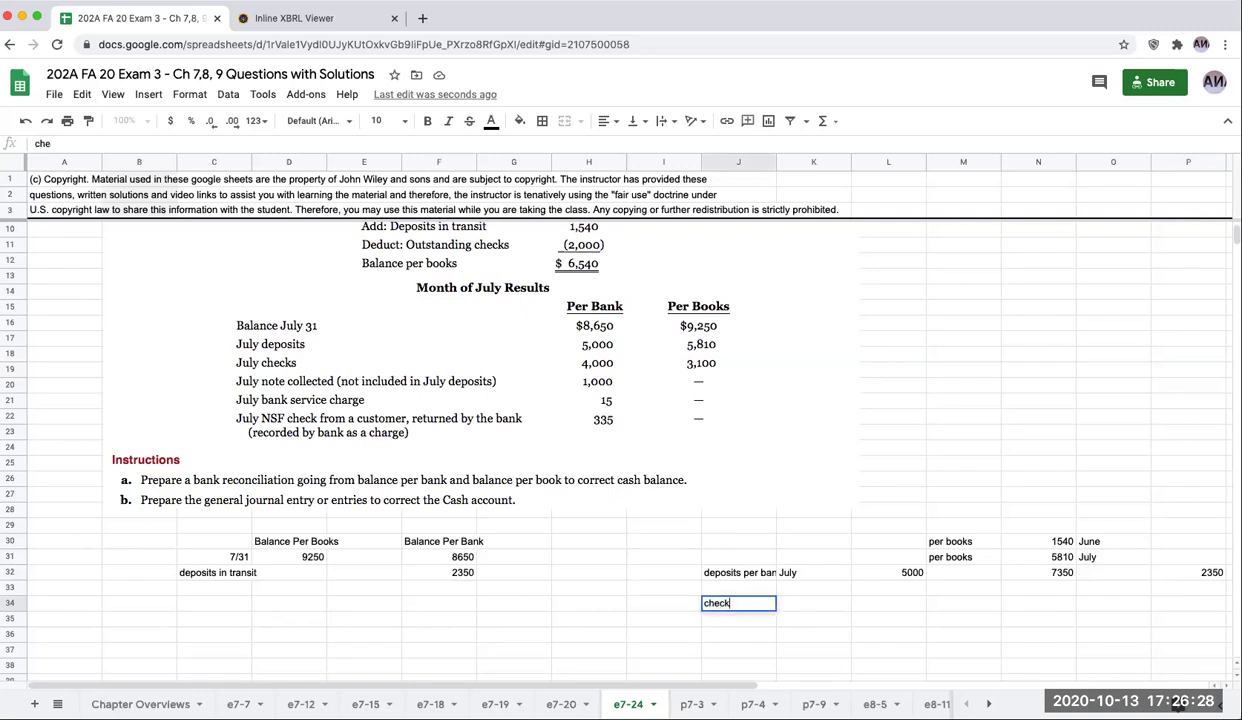
type("s per ba")
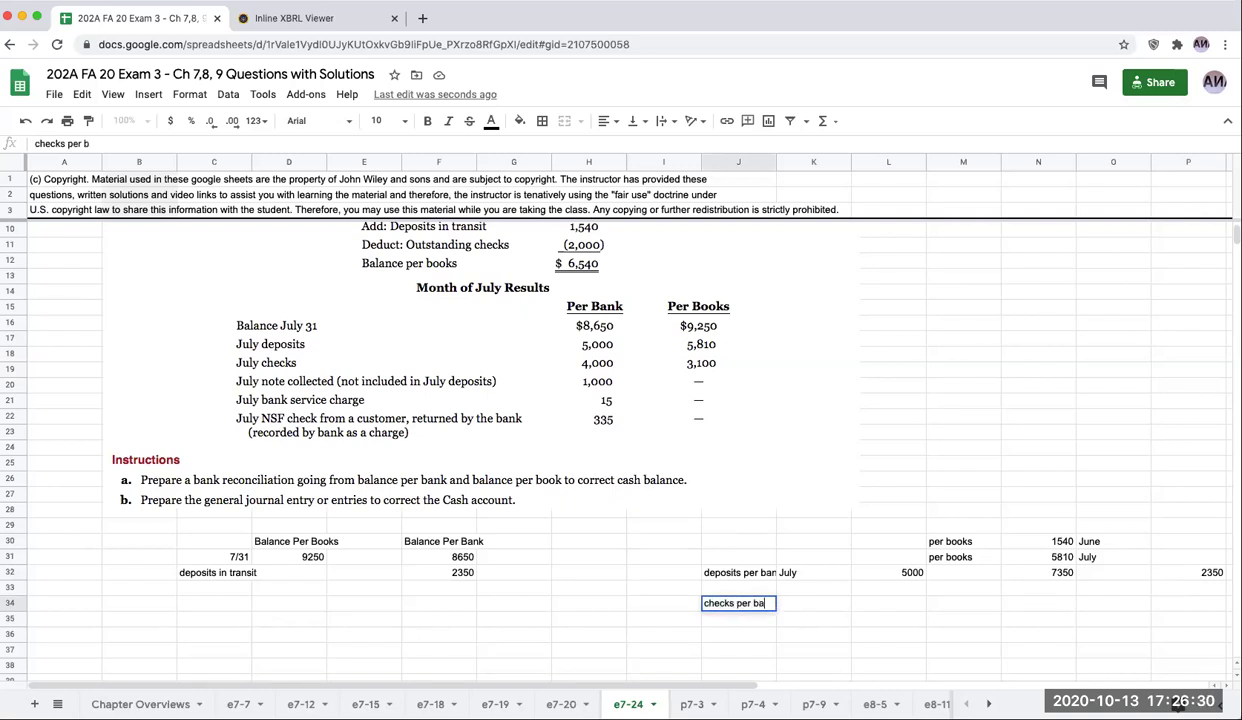
type("nk July")
key("Return")
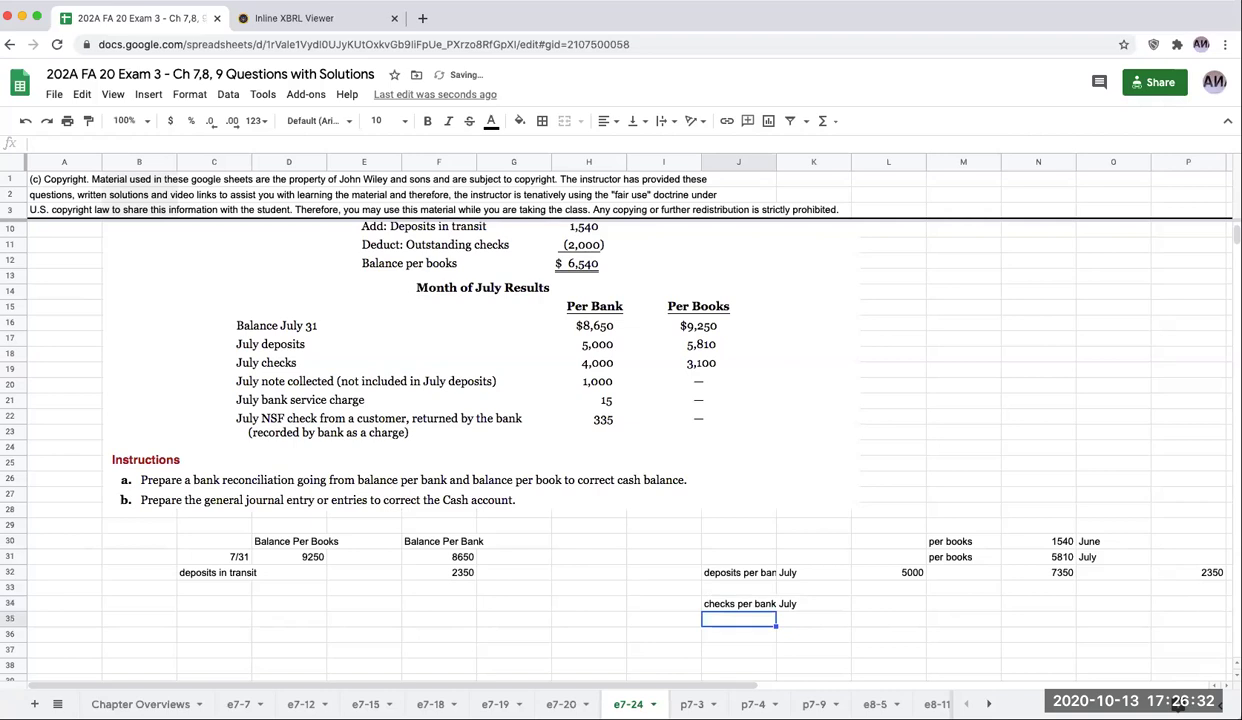
key("Up")
key("Right")
key("Right")
type("4000")
key("Return")
Step: Label M35 "per books" for the check amounts recorded in the books
key("Up")
key("Right")
key("Up")
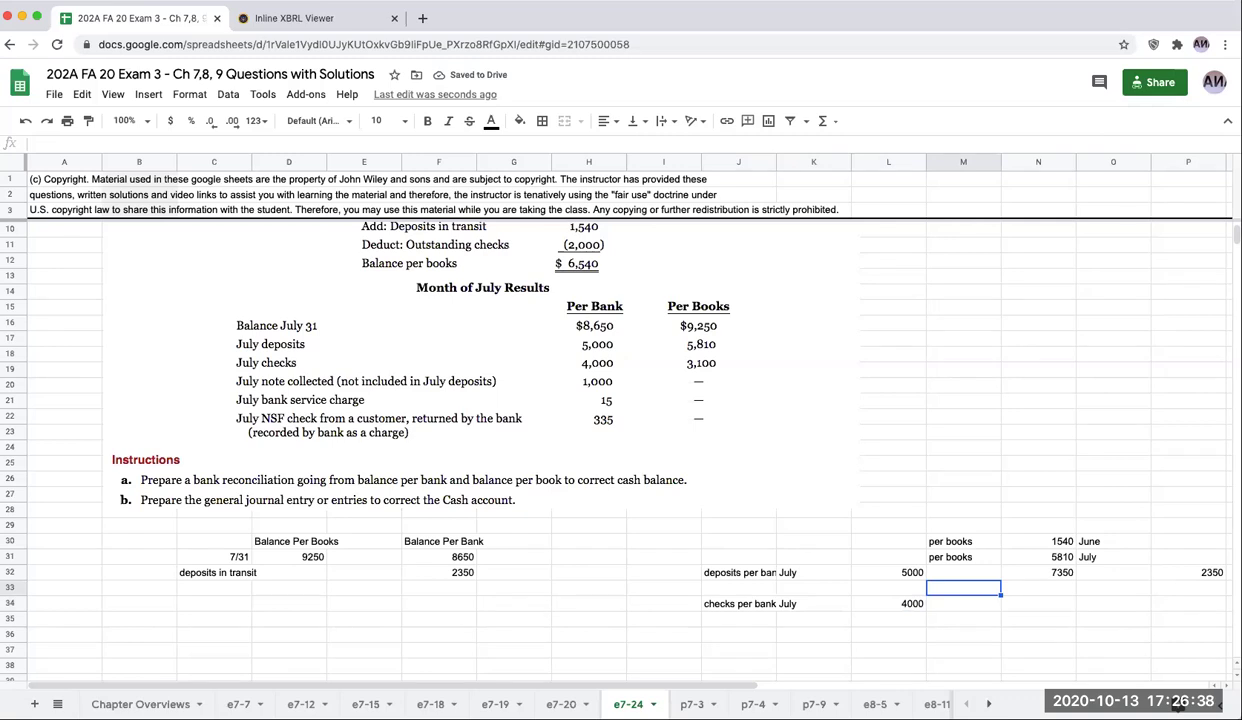
key("Down")
key("Down")
type("per books")
key("Return")
key("Up")
key("Right")
Step: Move the checks block from J34:N35 down two rows so that it starts at J36
left_click_drag(730, 602, 1035, 627)
key("ctrl+x")
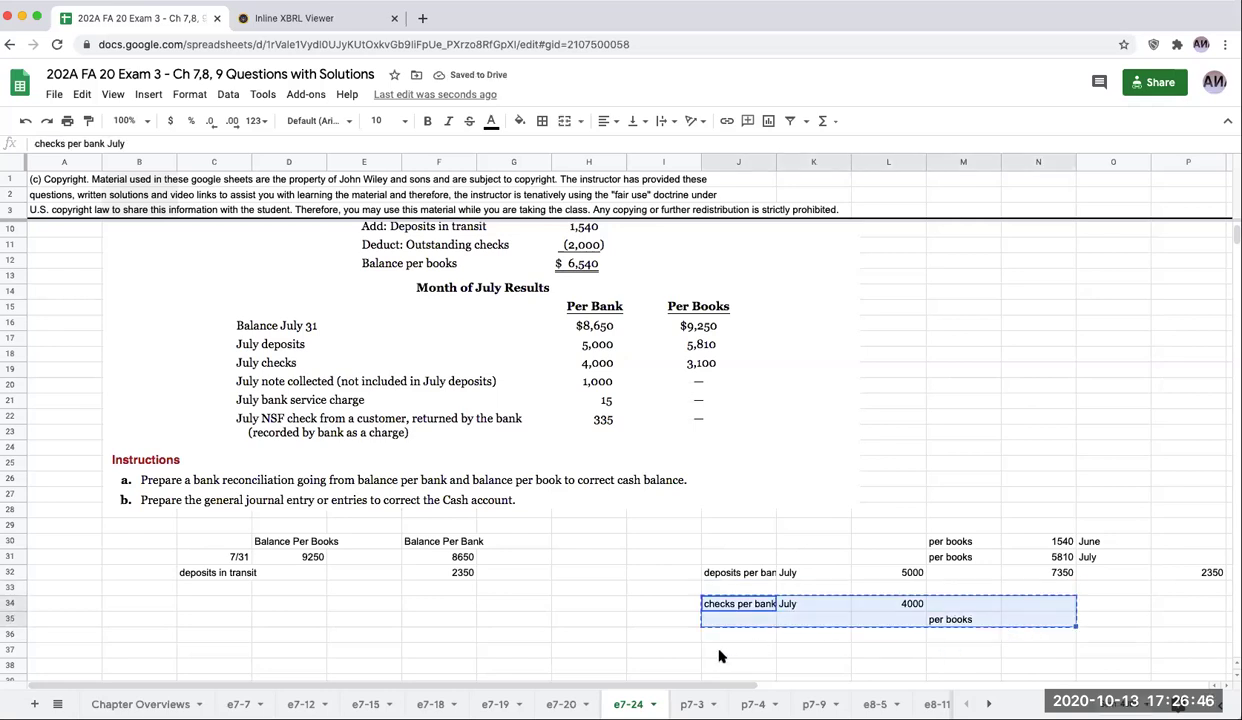
left_click(737, 634)
key("ctrl+v")
Step: Label the per-books check rows June in O37 and July in O38
left_click(1033, 636)
key("Down")
key("Right")
type("June")
key("Return")
type("July")
key("Return")
key("Up")
key("Up")
key("Left")
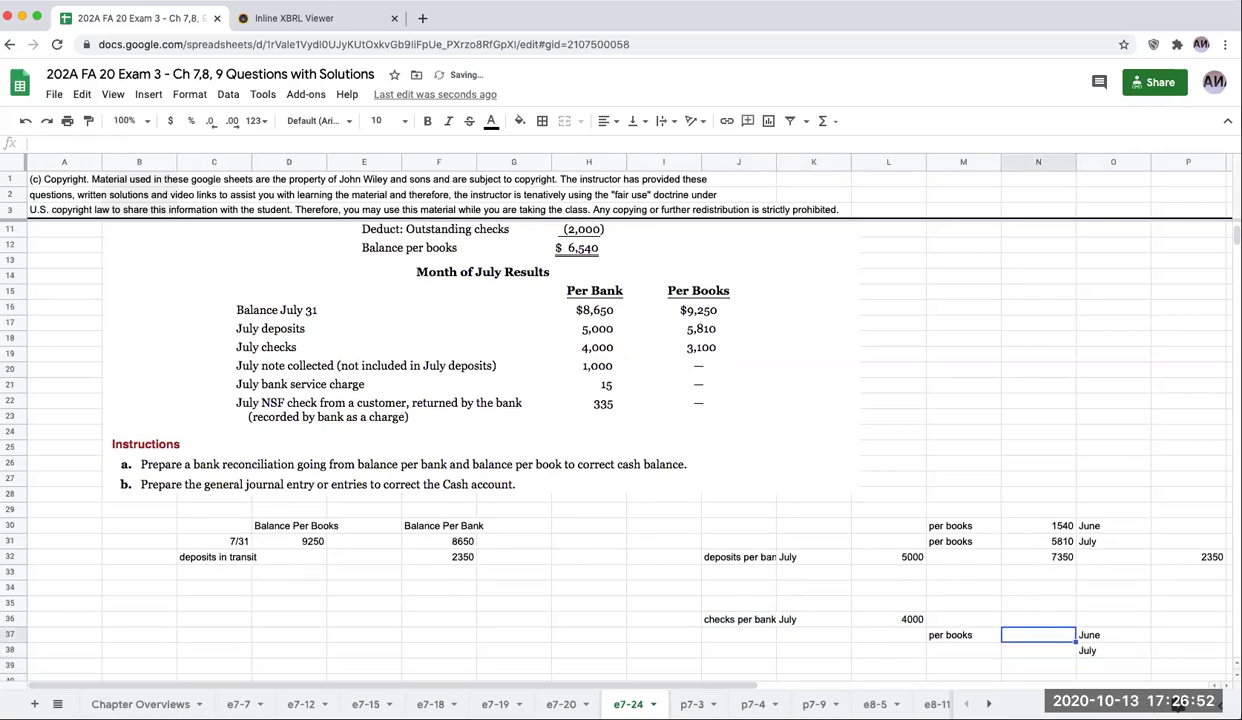
Step: Enter the June outstanding checks of 2000 in N37 and the July book checks of 3100 in N38
scroll(990, 605, "up", 2)
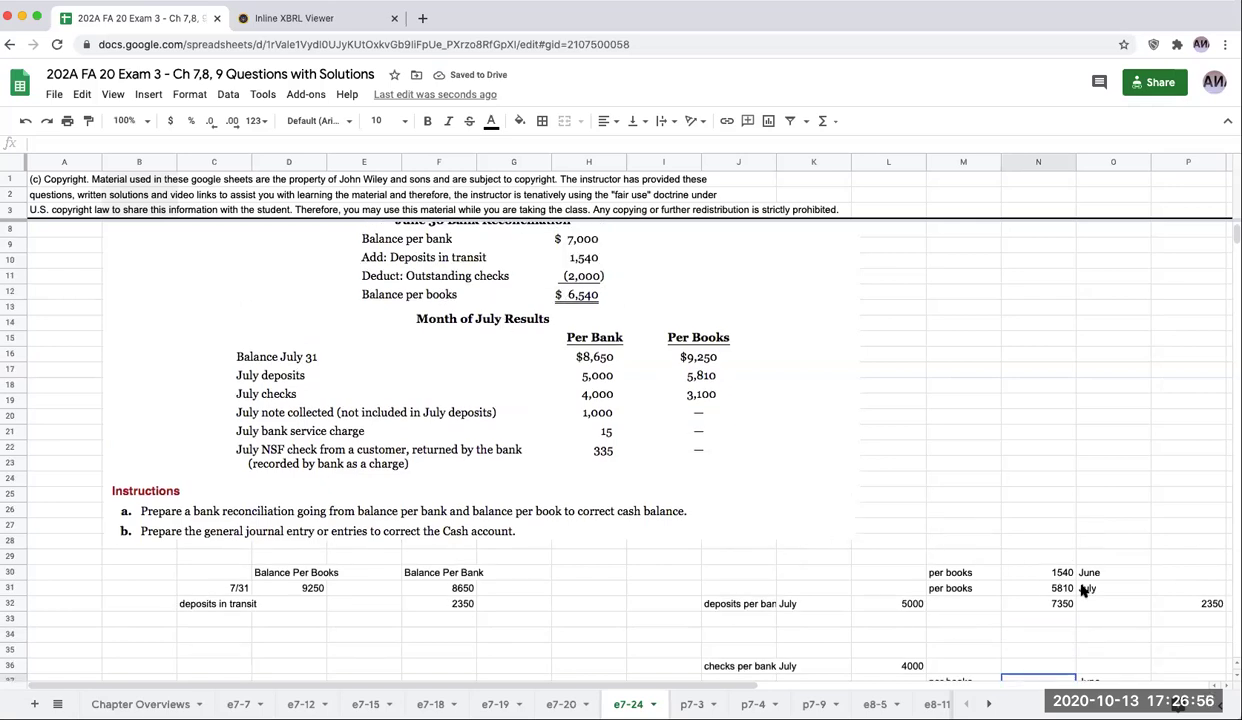
left_click(711, 403)
scroll(940, 440, "down", 2)
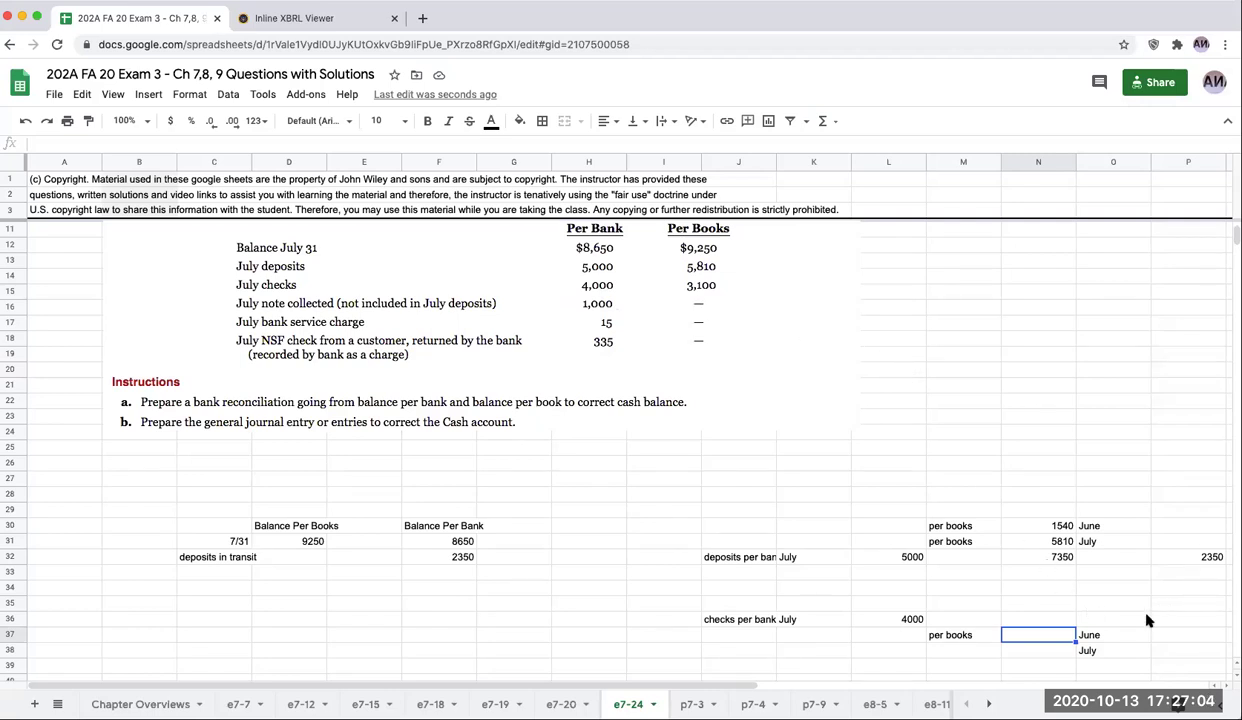
left_click(1112, 617)
left_click(1033, 650)
key("Up")
type("2000")
key("Return")
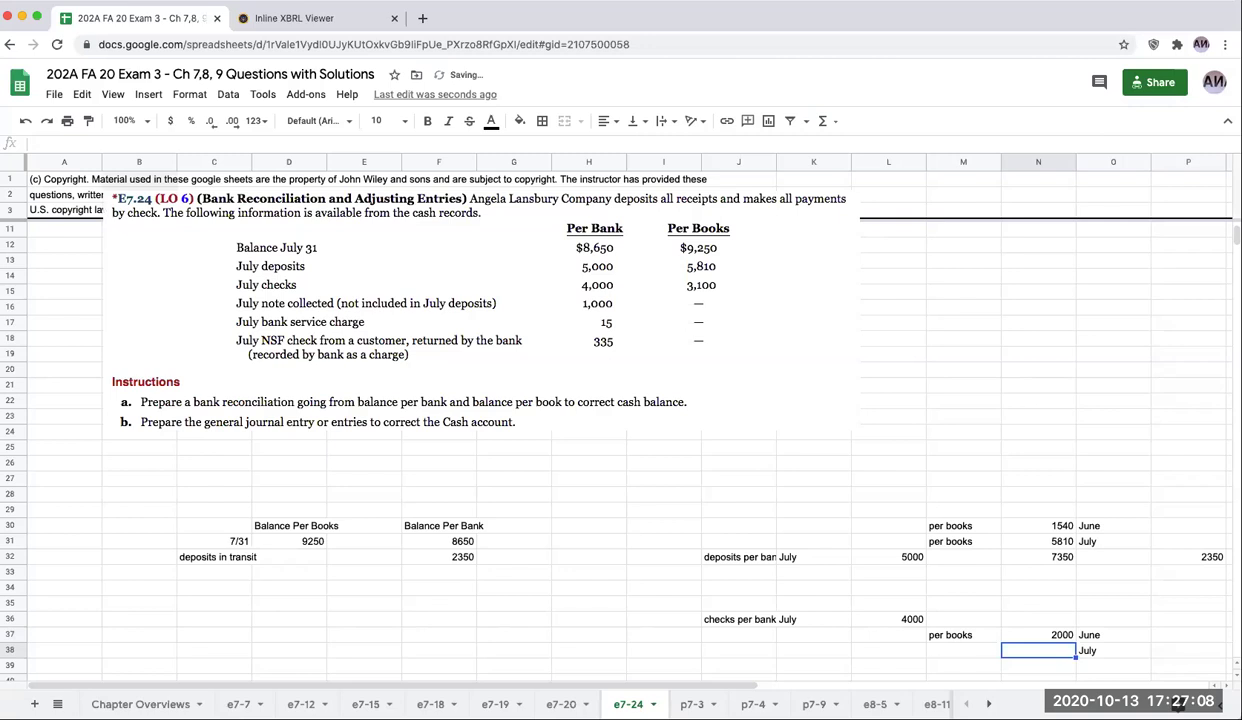
type("3100")
key("Return")
Step: Total the June and July book checks in N39 with =N38+N37
type("+")
key("Up")
type("+")
key("Up")
key("Up")
key("Return")
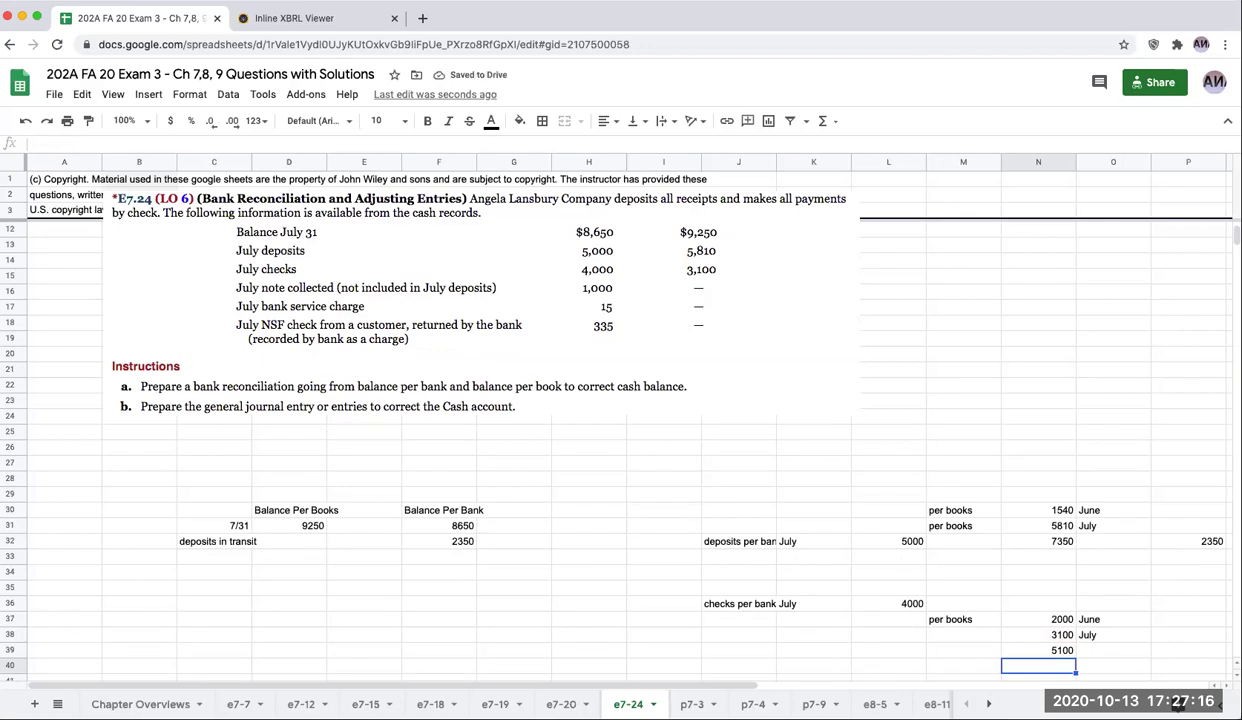
key("Up")
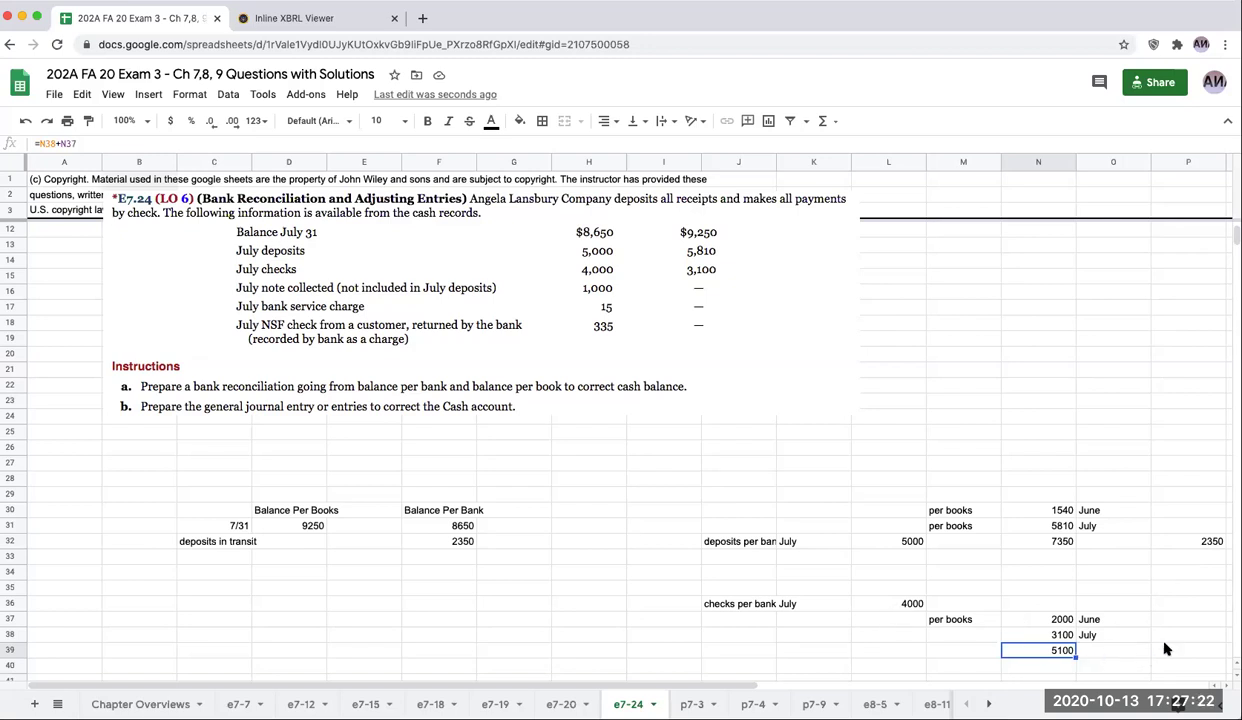
Step: Add the line "less outstanding checks" in C33 and enter -1100 under Balance Per Bank in F33
left_click(210, 558)
type("less out")
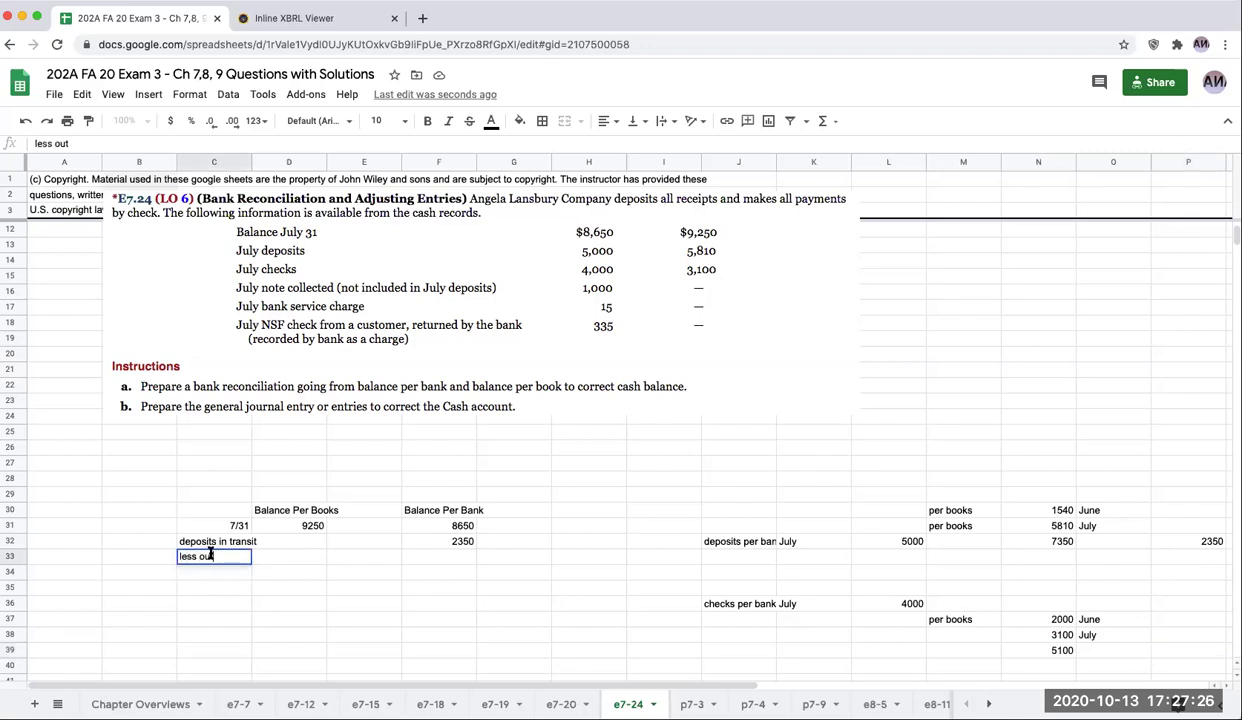
type("standing checks")
key("Return")
left_click(289, 557)
left_click(439, 557)
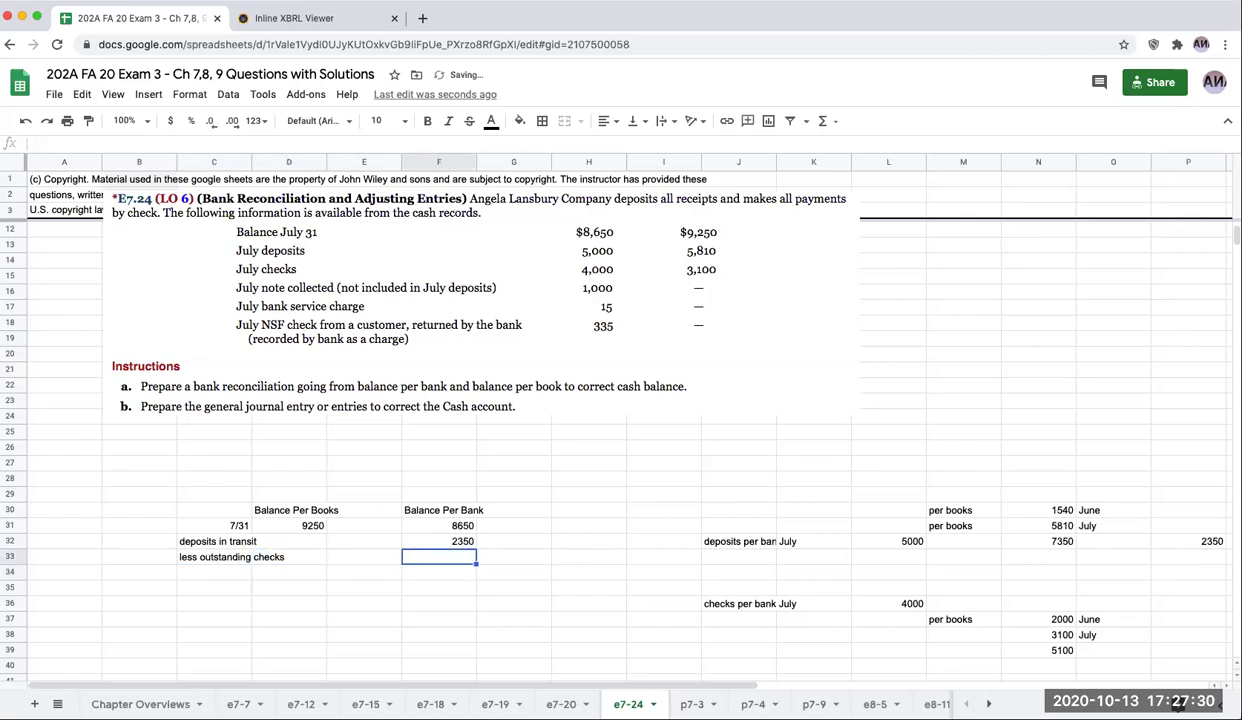
type("-1100")
key("Tab")
key("Tab")
key("Tab")
key("Tab")
key("Tab")
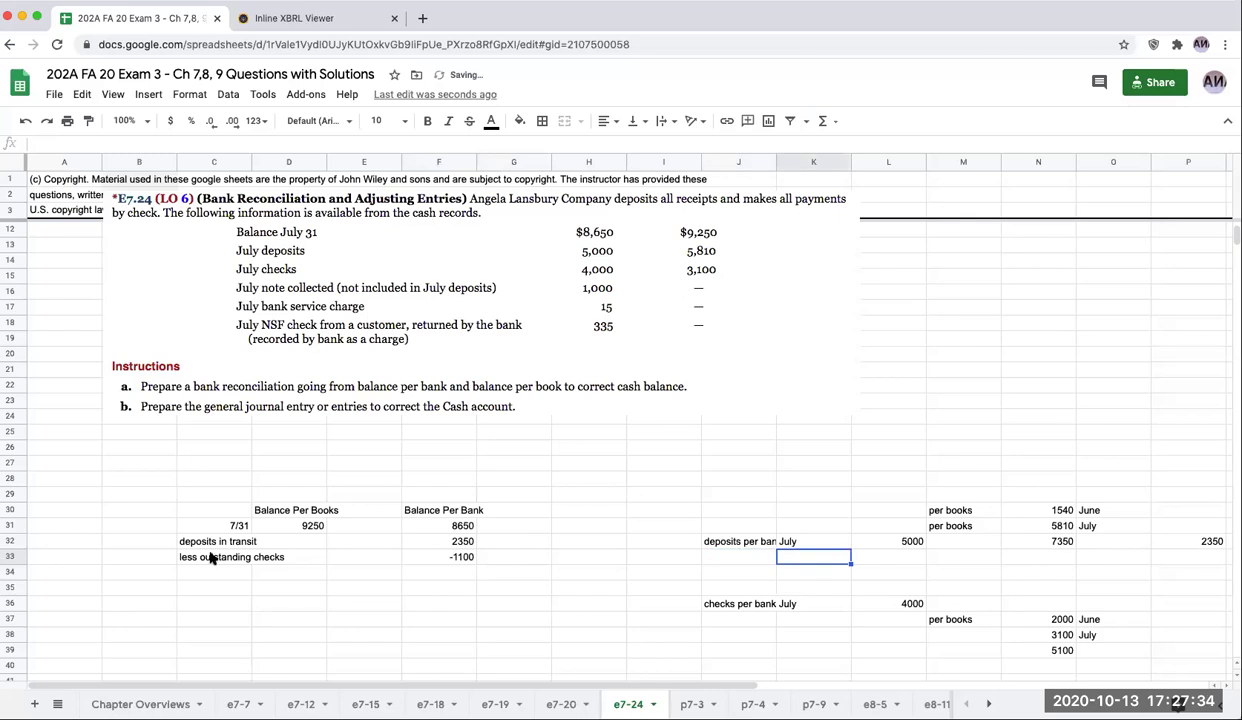
Step: Fill the deposits in transit amounts in F32 and P32 with orange
left_click(458, 541)
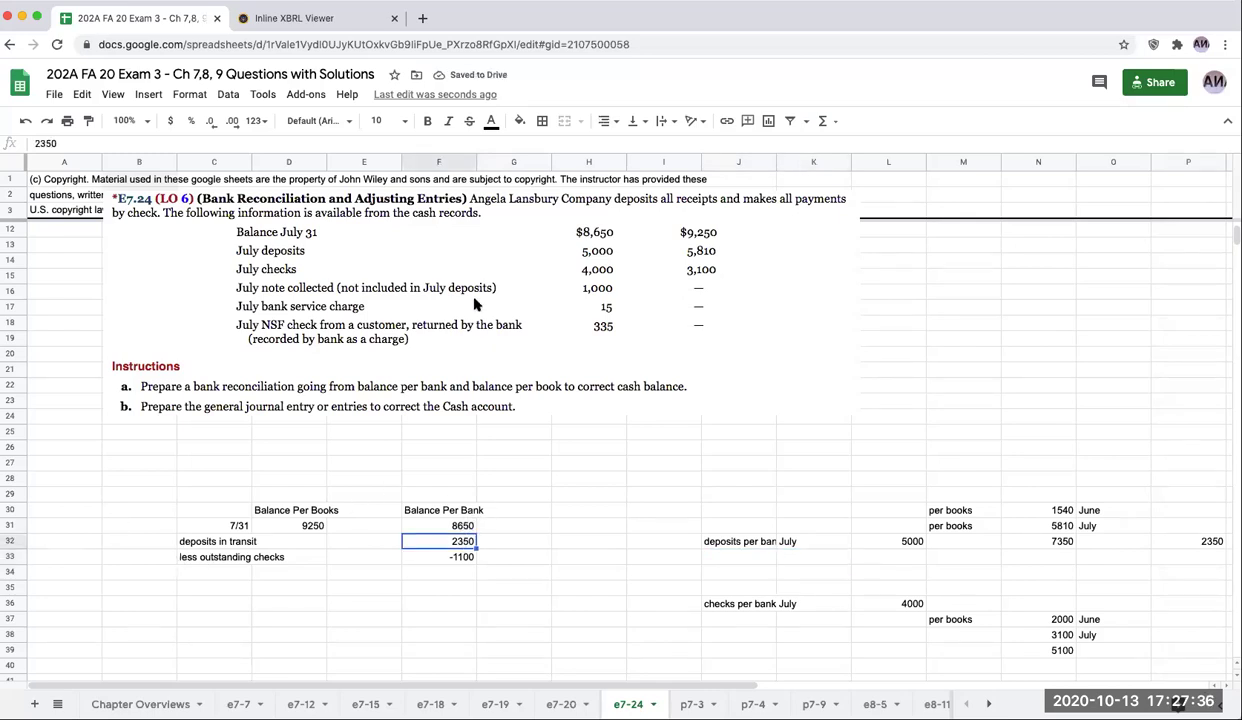
left_click(519, 120)
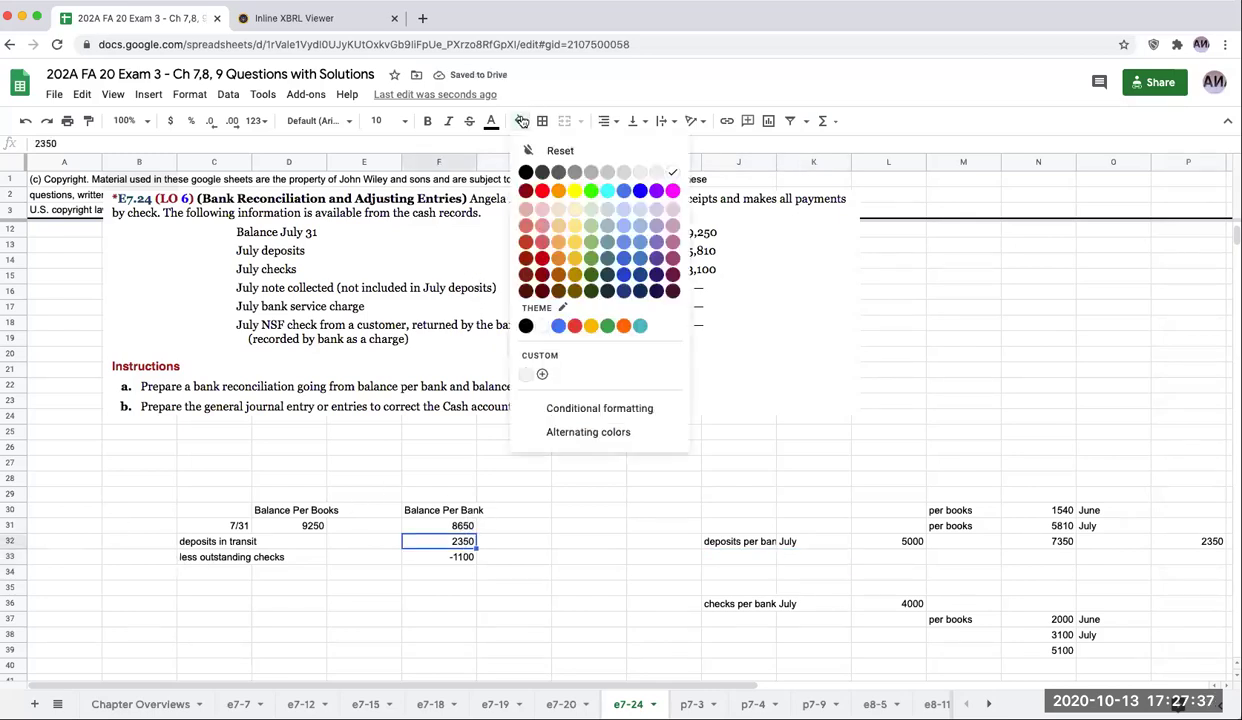
left_click(558, 192)
left_click(1205, 541)
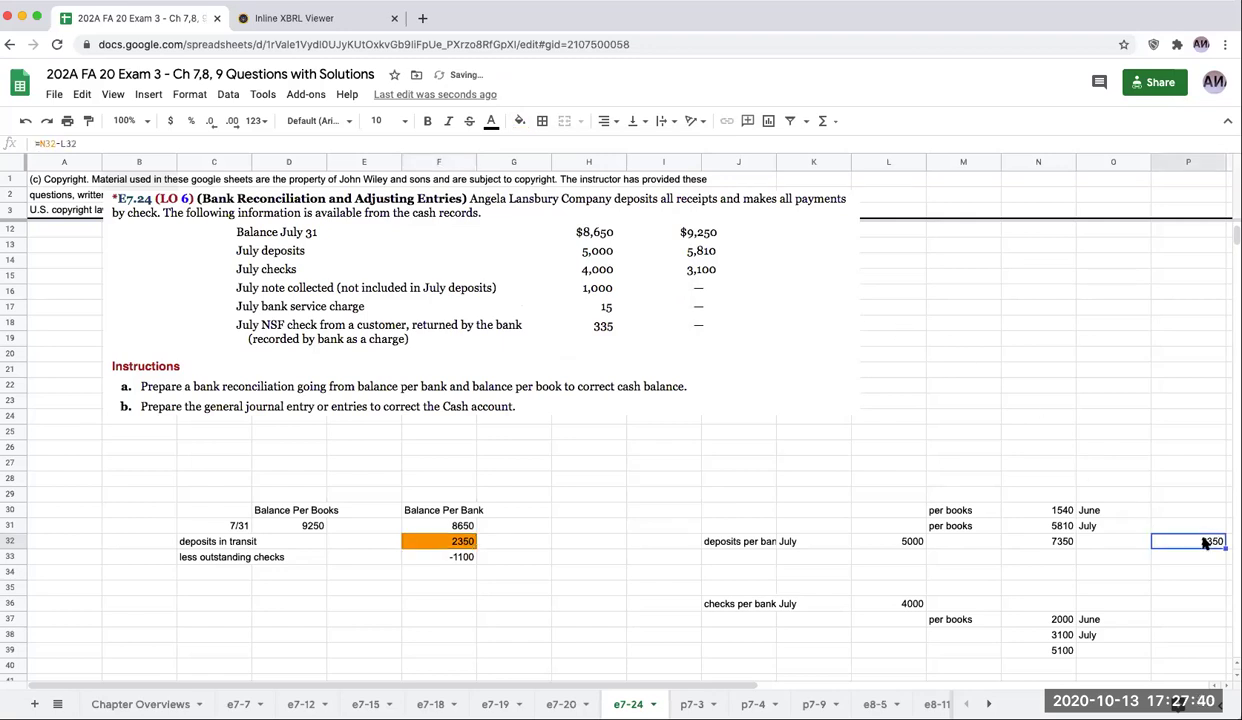
left_click(519, 120)
left_click(558, 192)
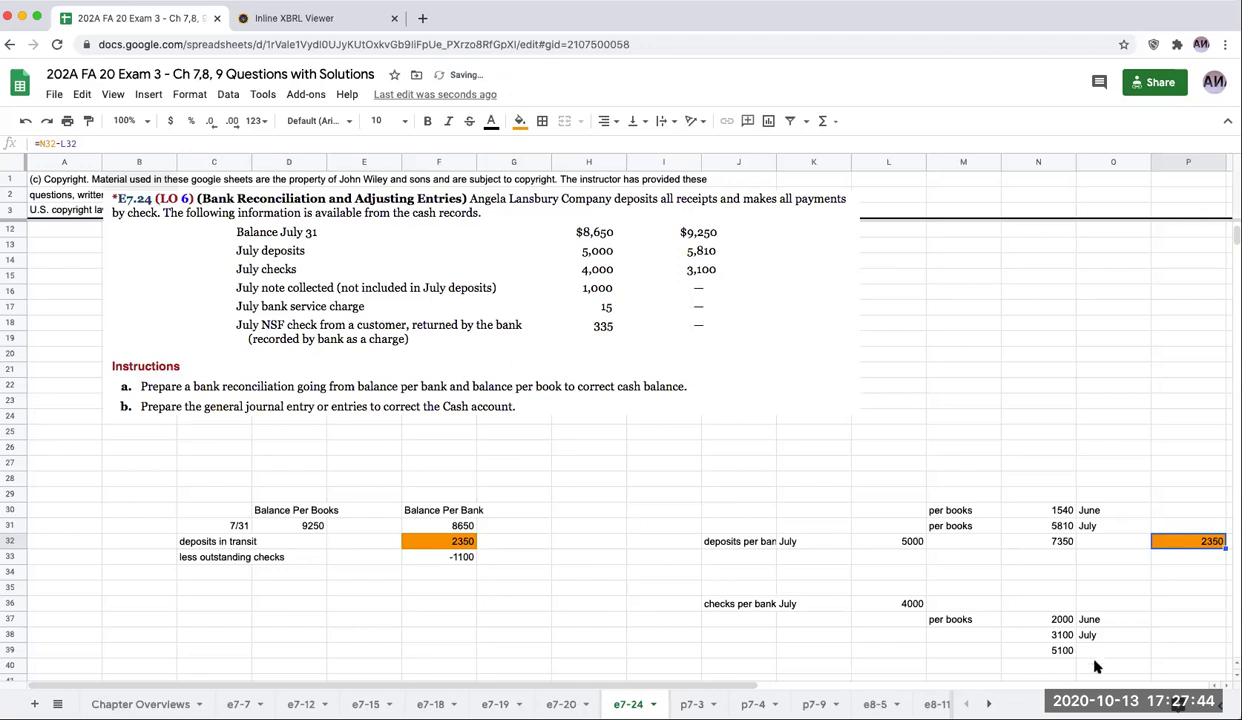
left_click(1035, 650)
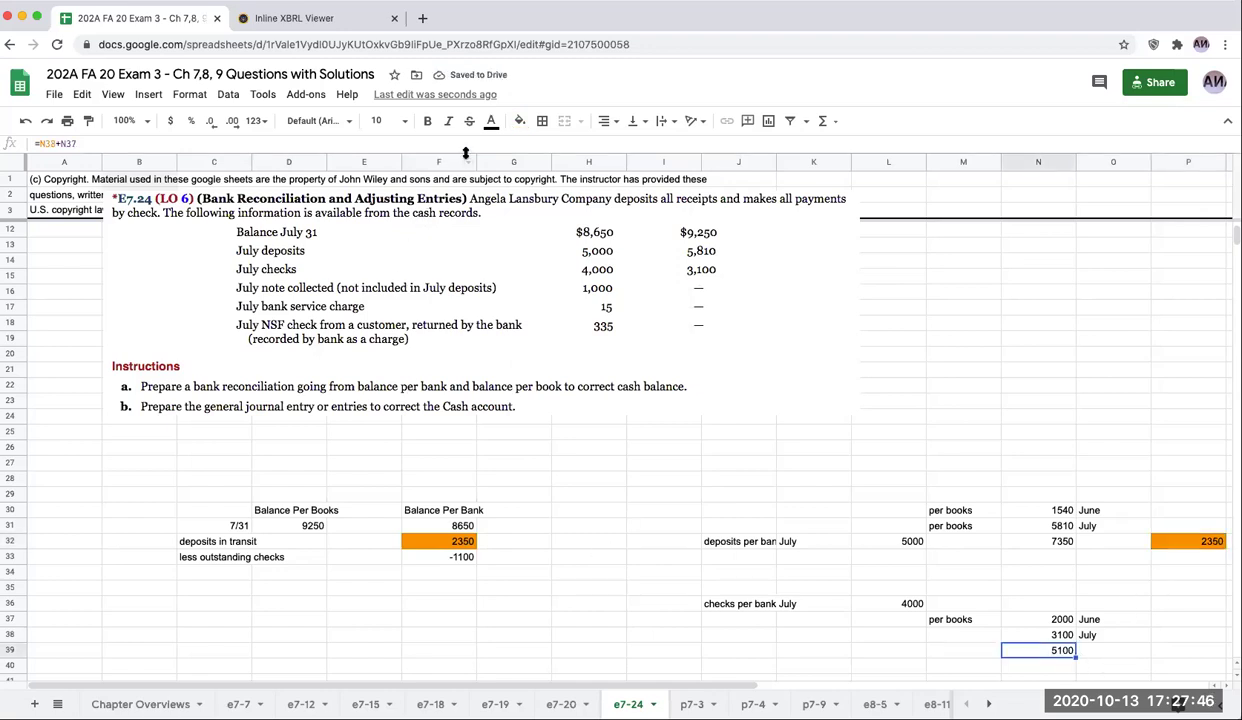
left_click(1183, 652)
type("+O39'")
key("Return")
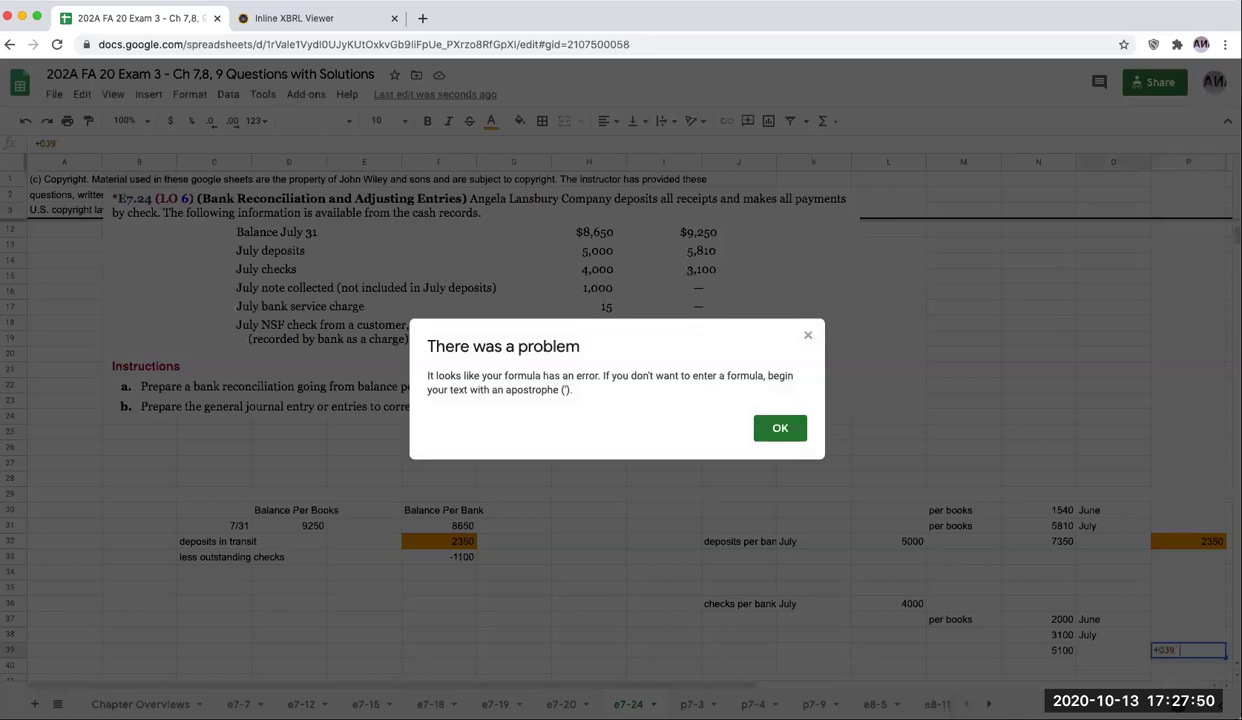
left_click(807, 335)
key("Escape")
Step: Calculate the outstanding checks in P39 by subtracting the bank checks in L36 from the book total in N39
type("+N39-")
key("Left")
key("Left")
key("Left")
key("Left")
key("Up")
key("Up")
key("Up")
key("Return")
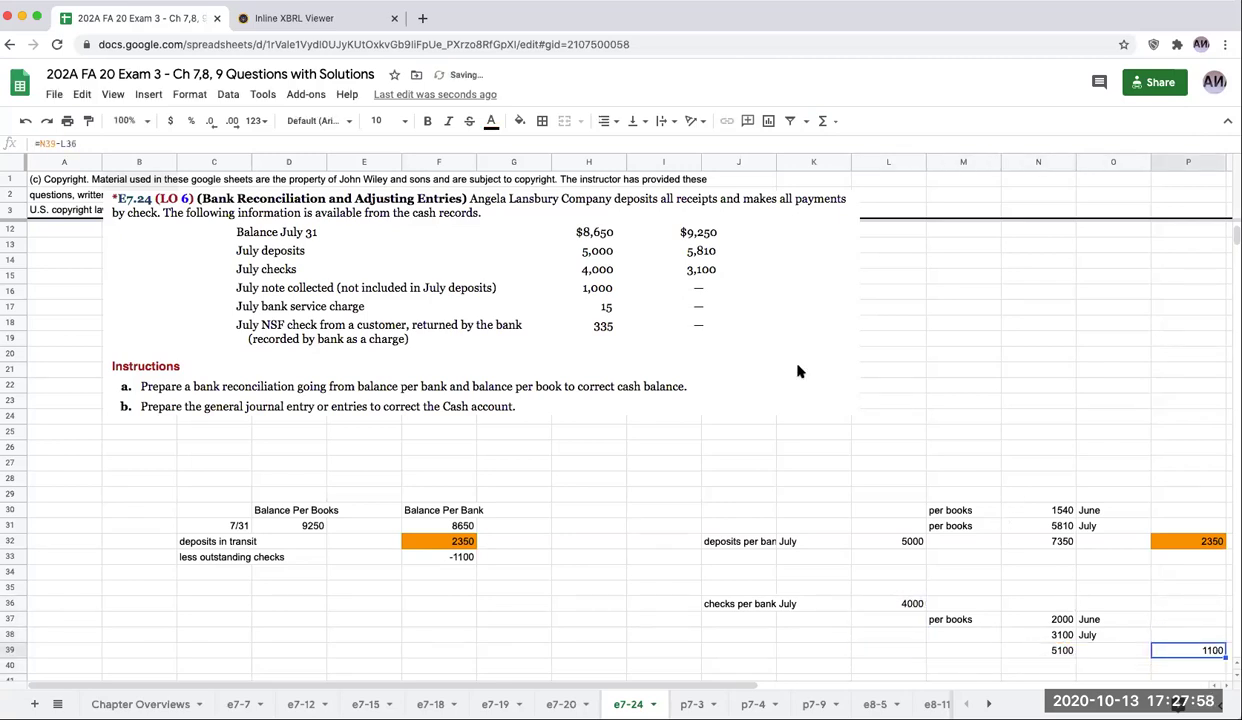
Step: Fill the outstanding checks amounts in P39 and F33 with yellow
left_click(520, 121)
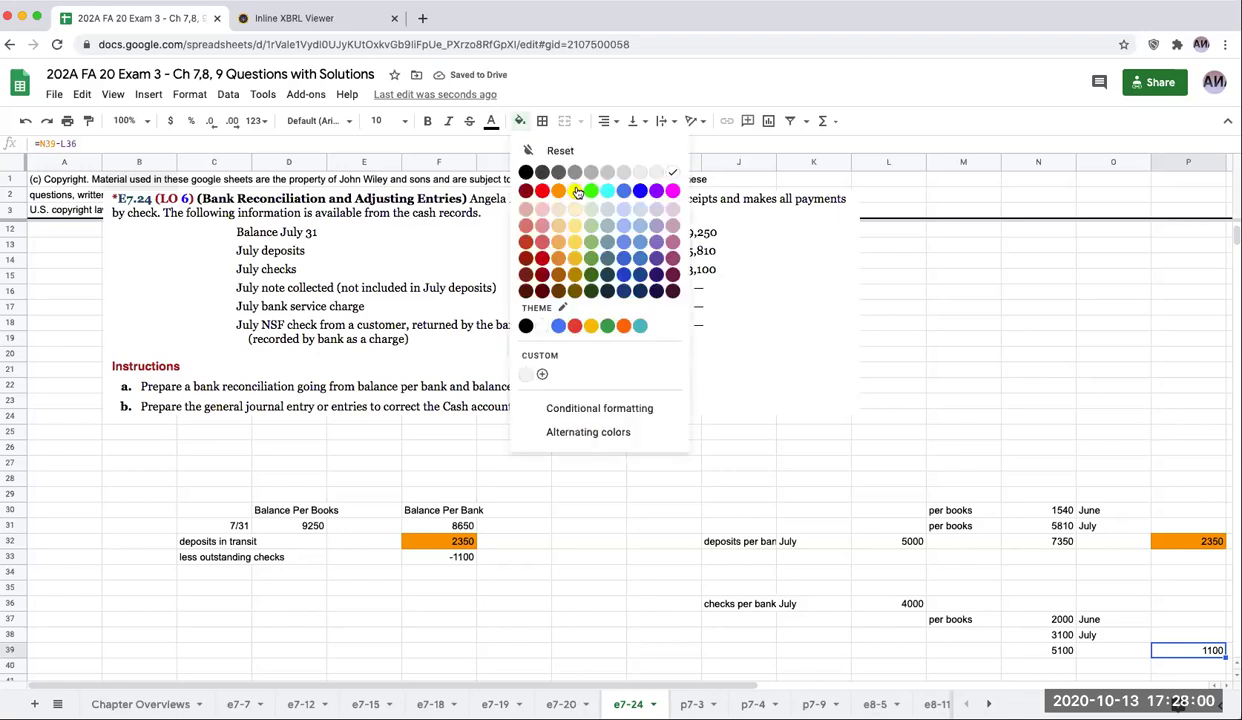
left_click(562, 189)
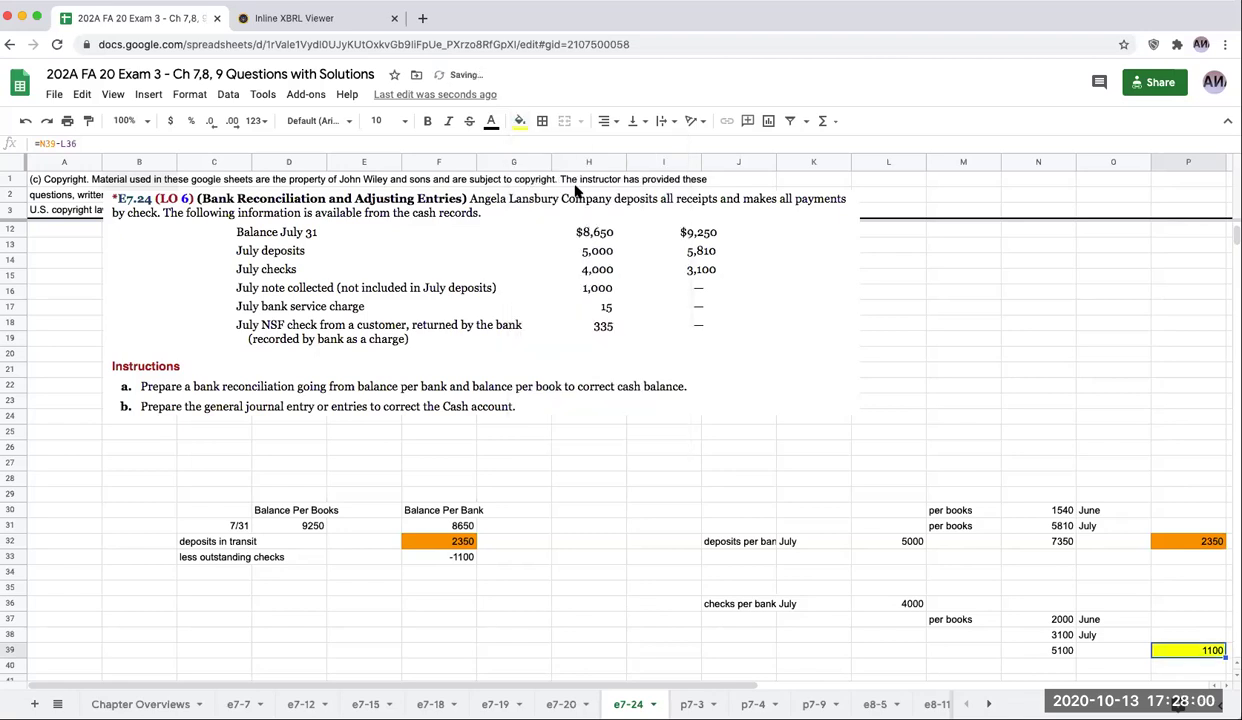
left_click(468, 558)
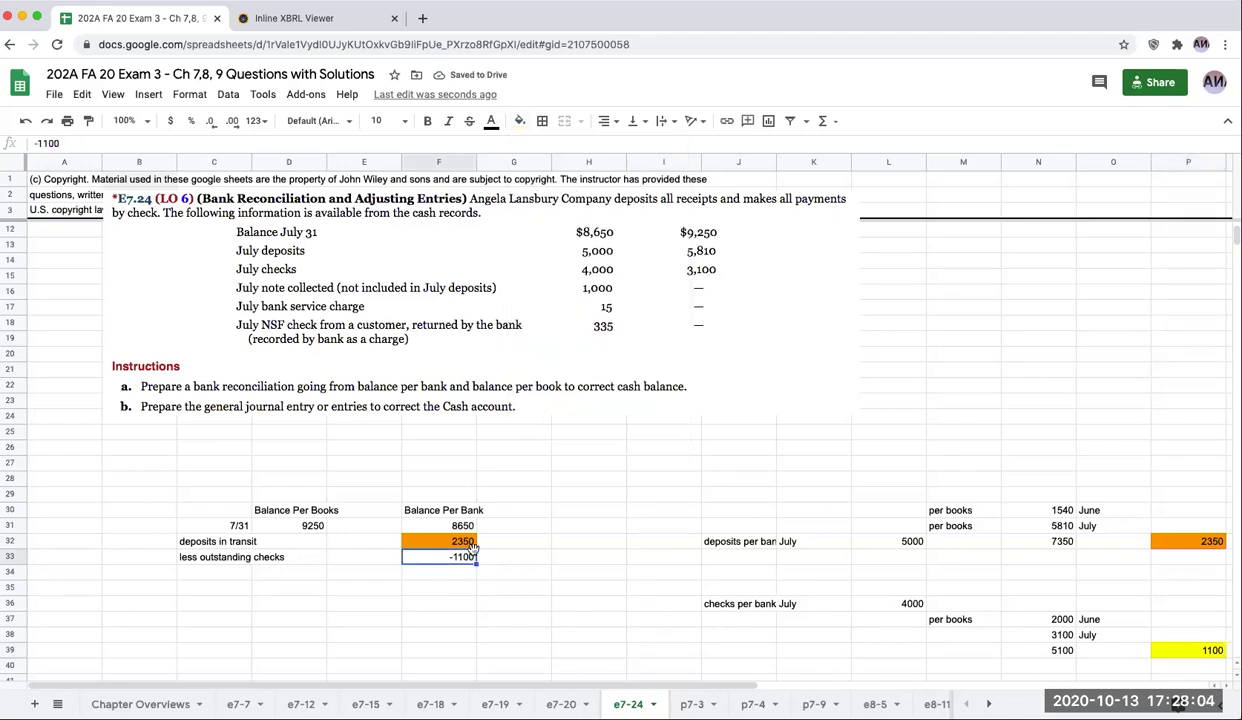
left_click(520, 121)
left_click(562, 188)
left_click(555, 524)
left_click(455, 557)
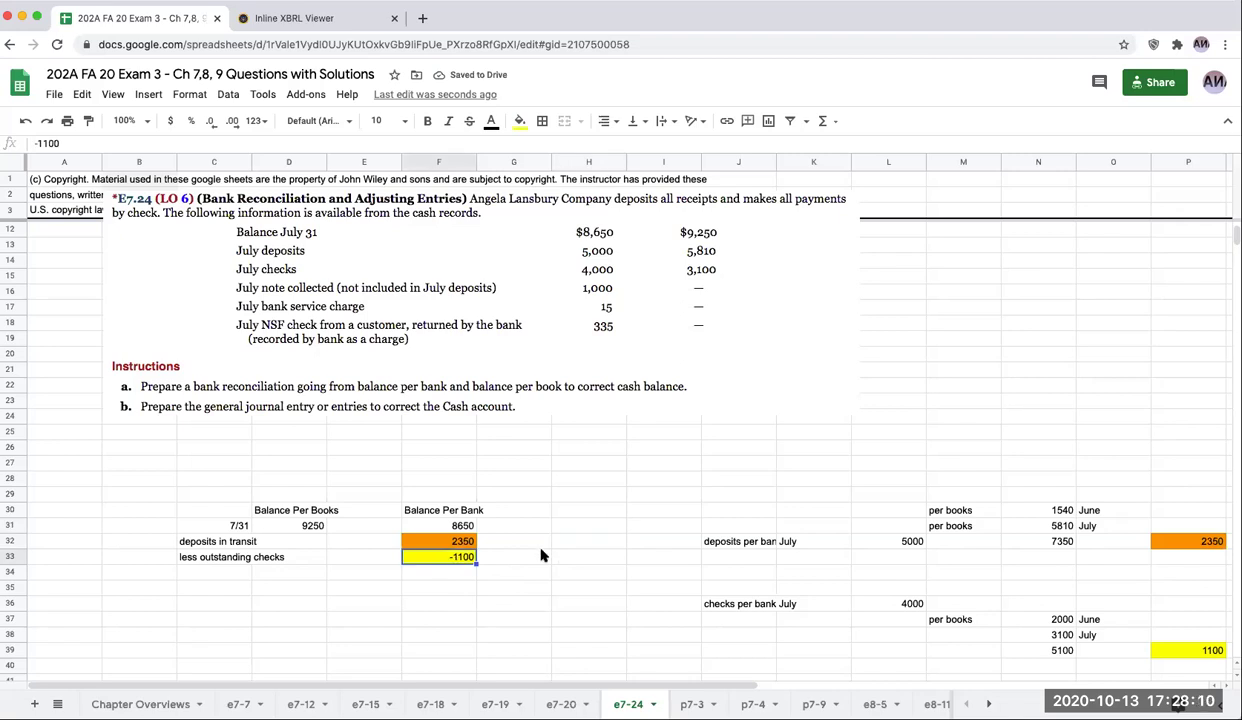
Step: Widen column C so the reconciliation labels fit inside it
scroll(525, 550, "up", 2)
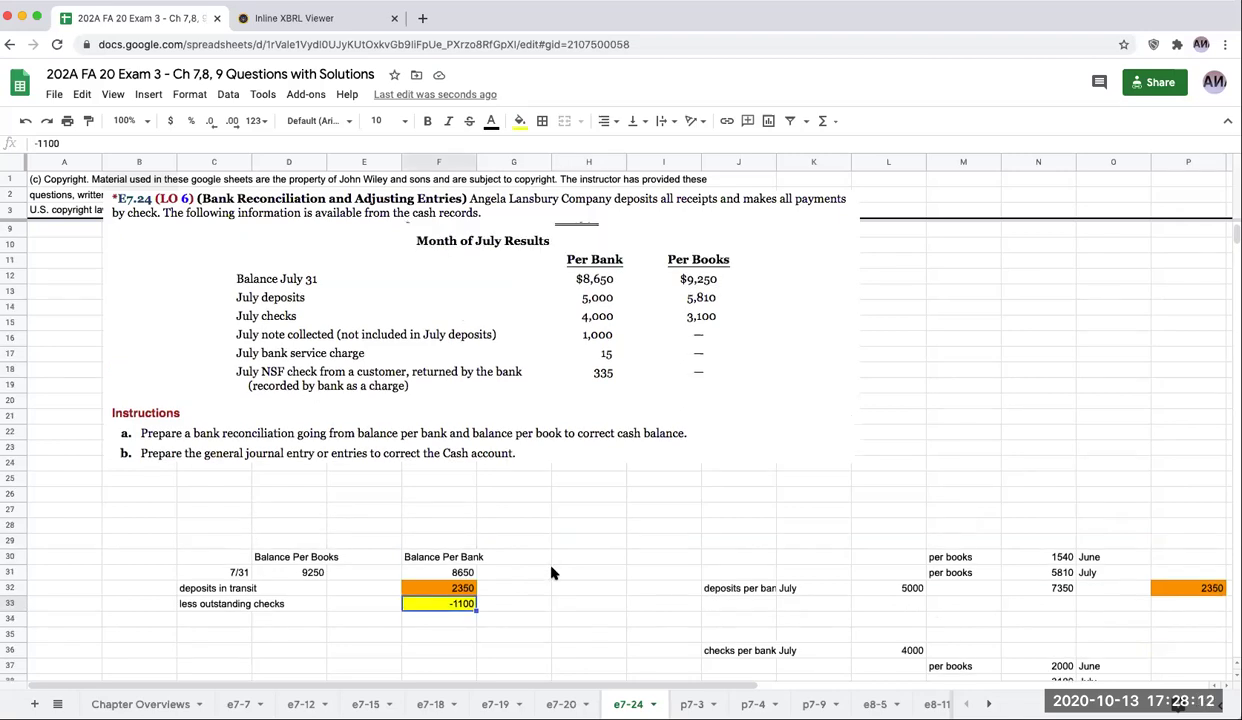
scroll(556, 555, "up", 2)
scroll(556, 552, "down", 3)
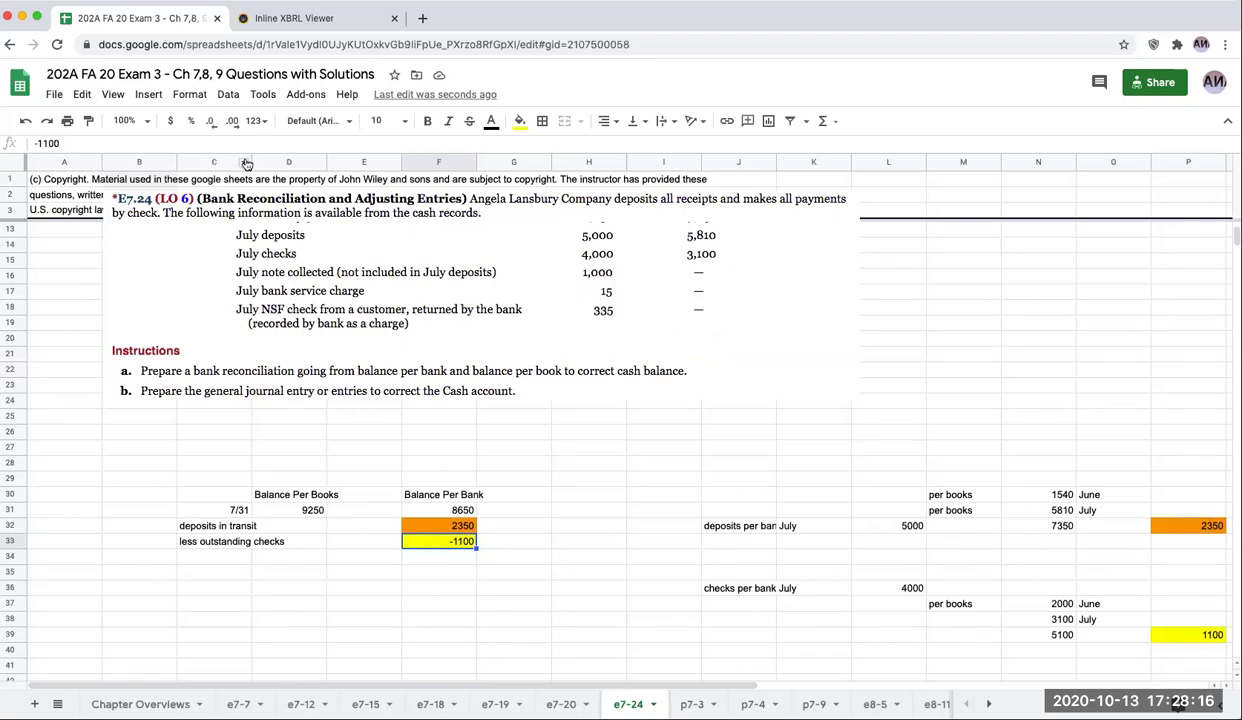
left_click_drag(262, 160, 305, 161)
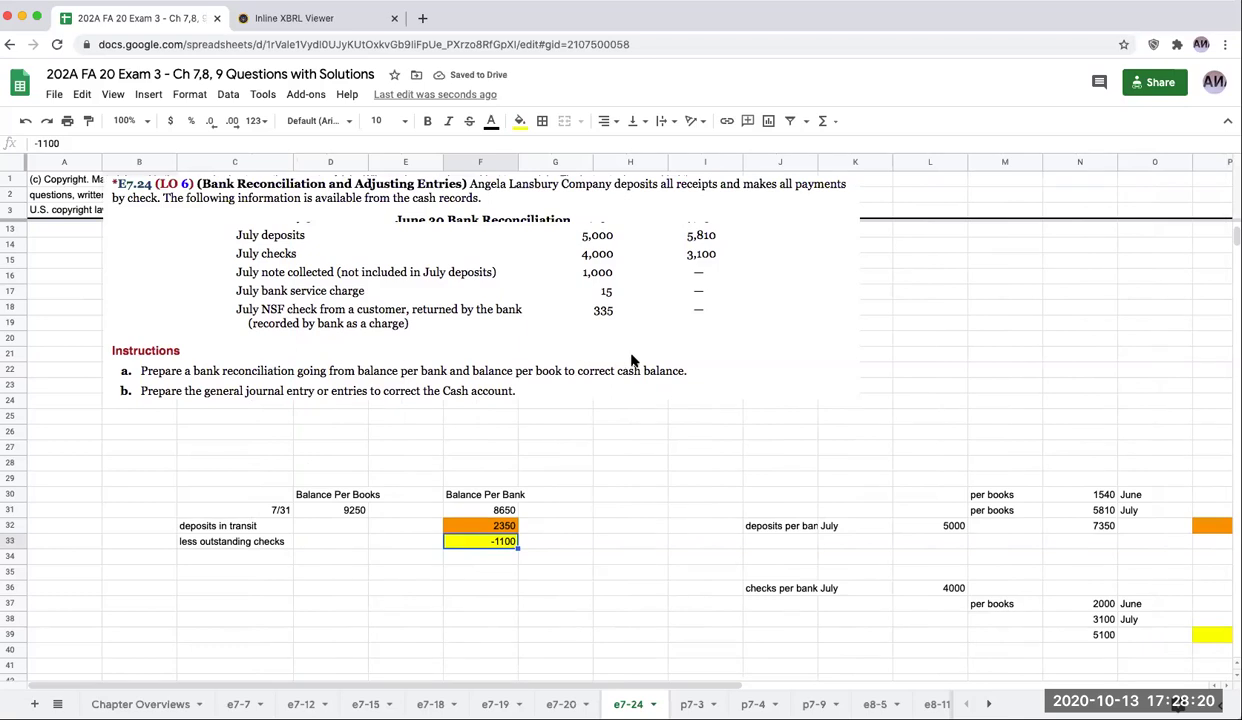
Step: Add the line "note collected" in C34 and enter 1000 under Balance Per Books in D34
left_click(596, 270)
scroll(890, 428, "down", 2)
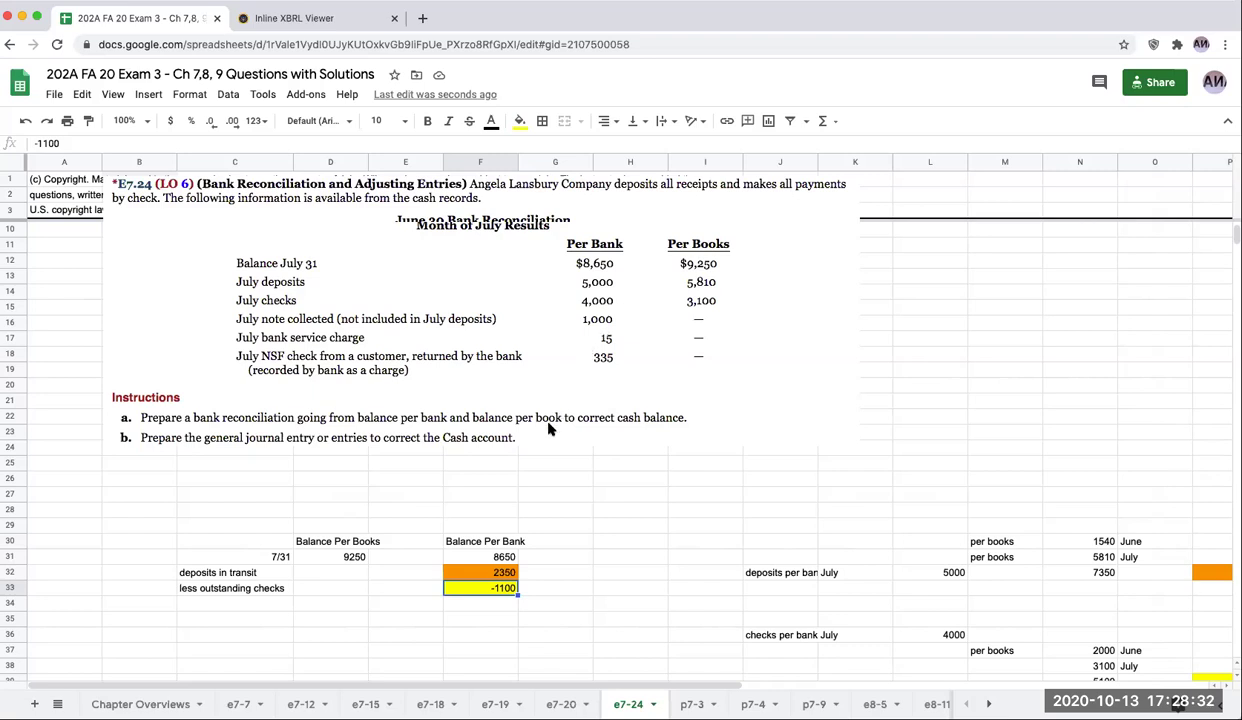
left_click(340, 605)
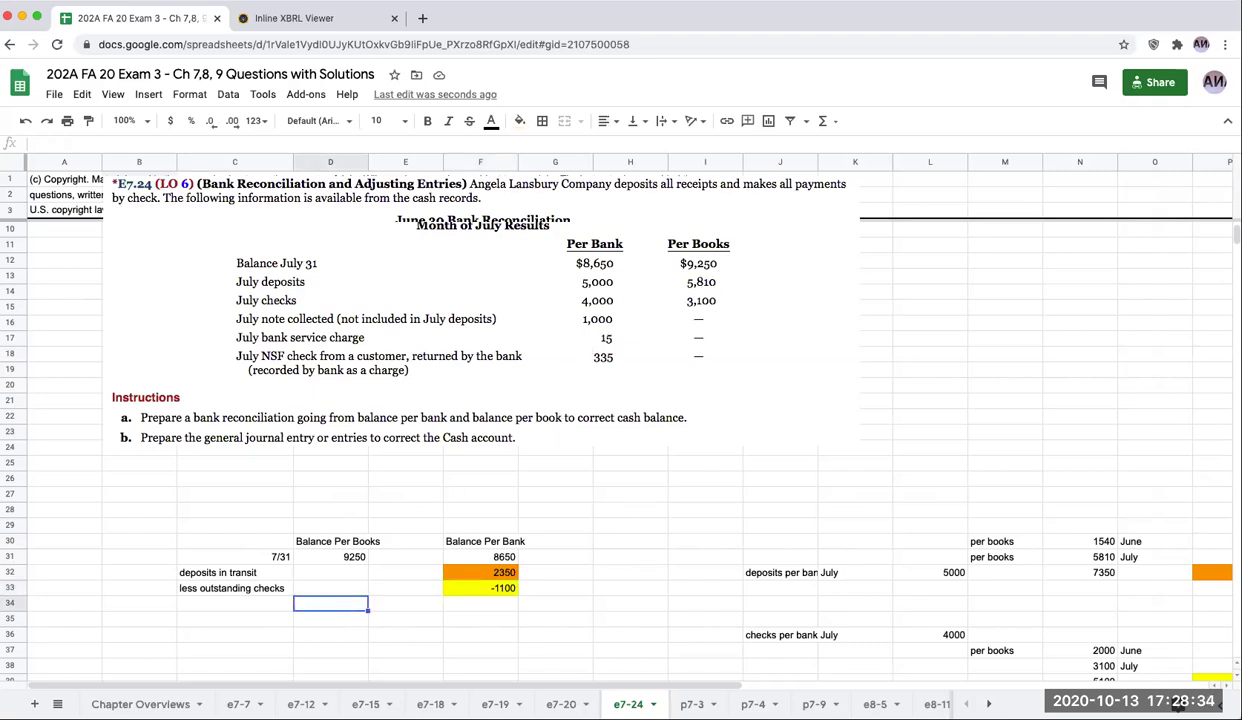
left_click(235, 603)
type("note collected")
key("Tab")
type("1000")
key("Return")
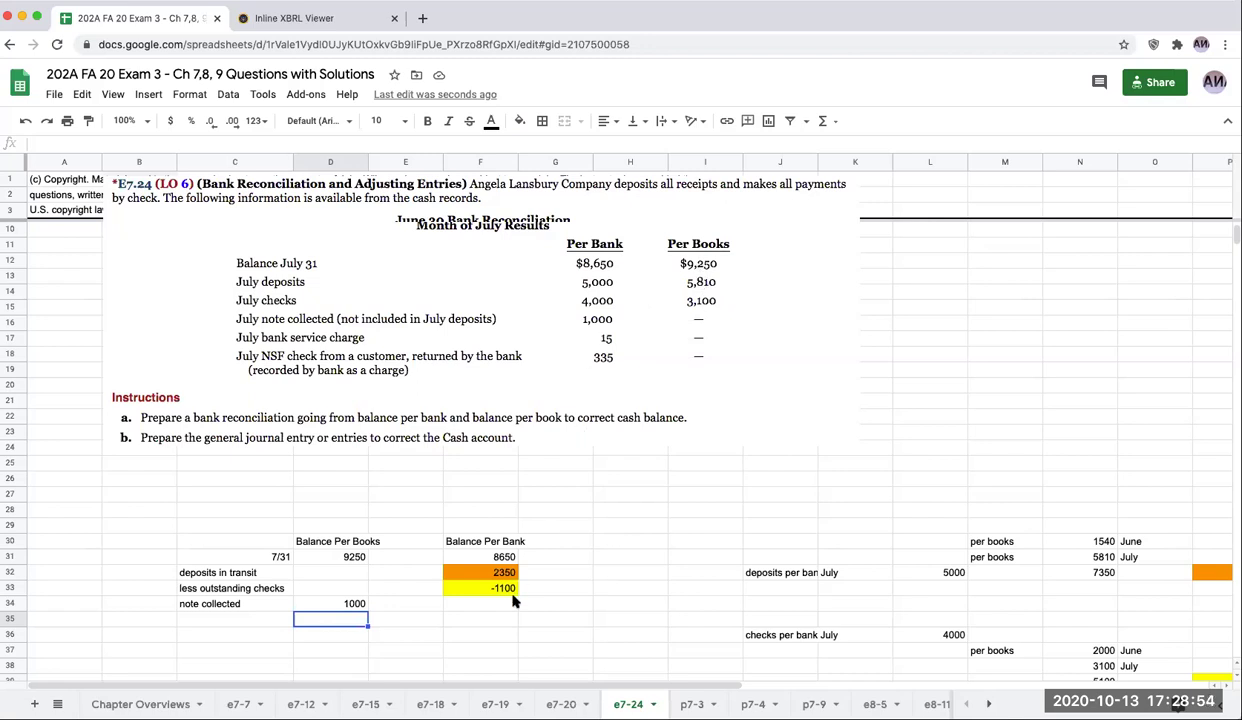
Step: Add the line "july service charge" in C35 and enter -15 under Balance Per Books in D35
left_click(251, 622)
type("jluy ser")
key("BackSpace")
key("BackSpace")
key("BackSpace")
key("BackSpace")
type("july service charge")
key("Return")
left_click(330, 619)
type("-15")
key("Return")
Step: Add the line "NSF check" in C36 and enter -335 under Balance Per Books in D36
key("Left")
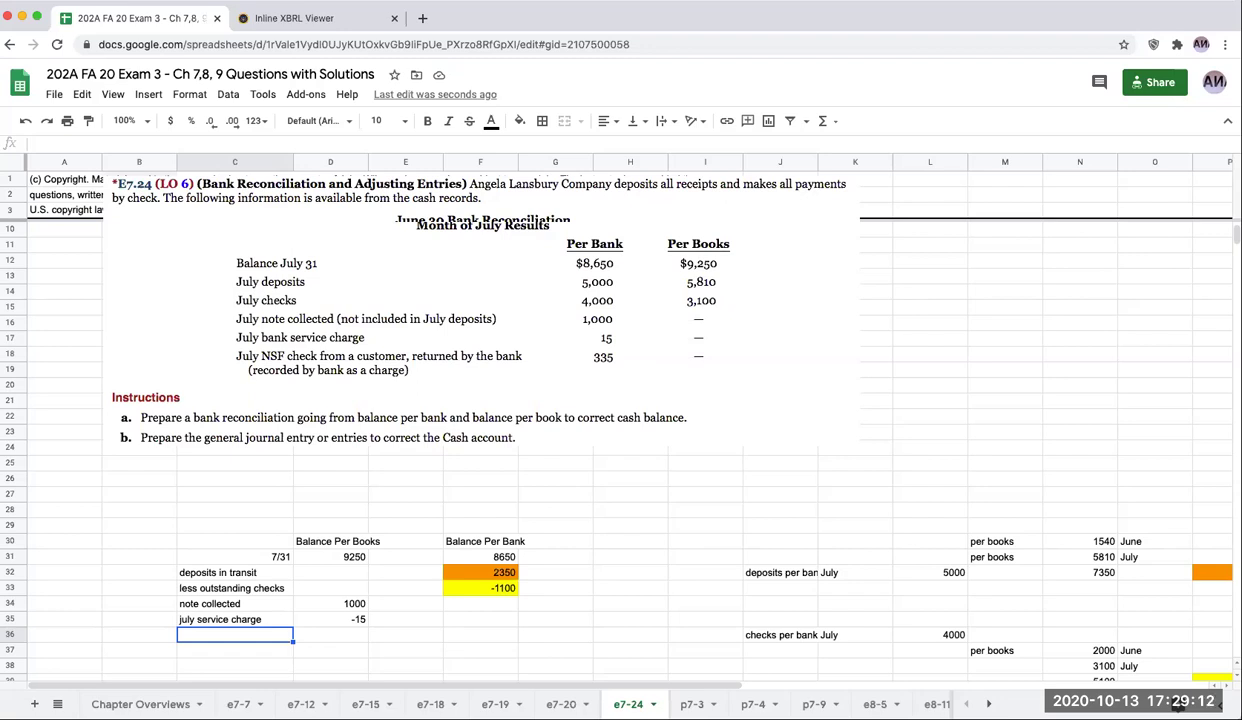
type("NSF")
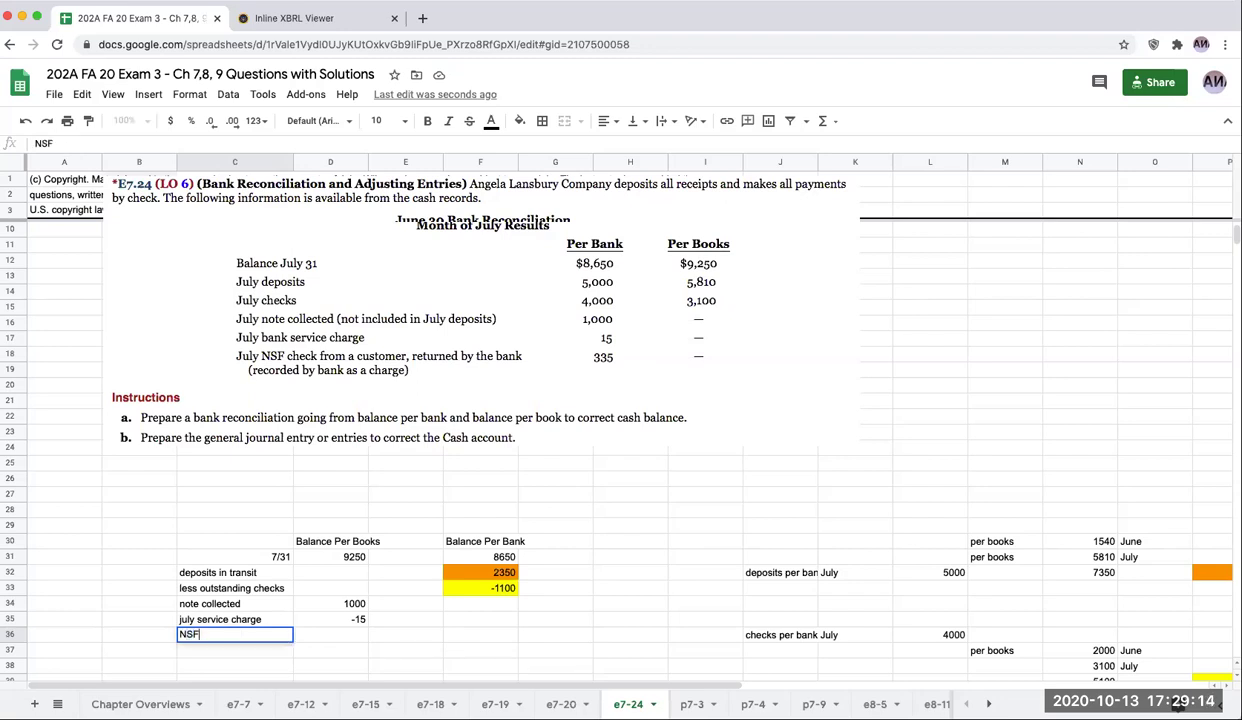
type(" check")
key("Return")
left_click(330, 634)
type("-335")
key("Return")
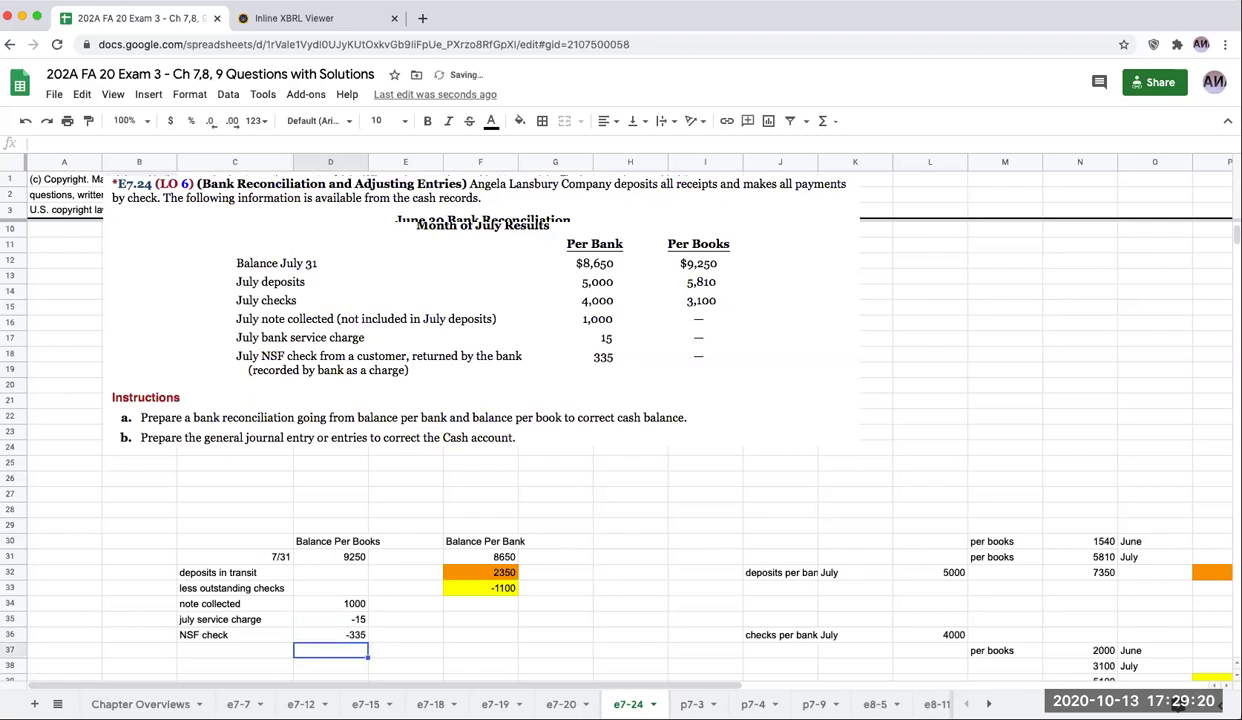
Step: Total Balance Per Books in D37 as D31+D34+D35+D36 and Balance Per Bank in F37 as F31+F32+F33
type("+D31+D34+D35+D36")
key("Return")
left_click(480, 650)
type("+")
key("Up")
key("Up")
key("Up")
key("Up")
key("Up")
key("Up")
type("+")
key("Up")
key("Up")
key("Up")
key("Up")
key("Up")
type("+")
key("Up")
key("Up")
key("Up")
key("Up")
key("Return")
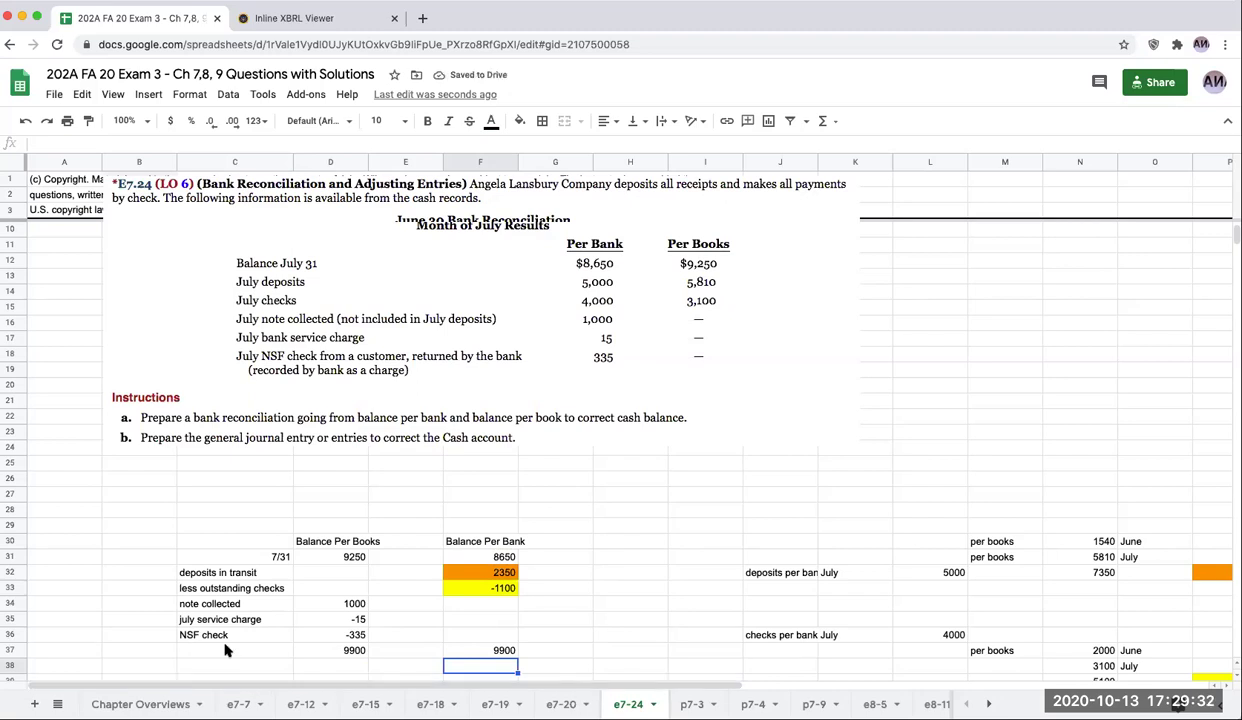
Step: Add a top border across the reconciliation's total row, cells C37 to F37
left_click_drag(229, 648, 458, 644)
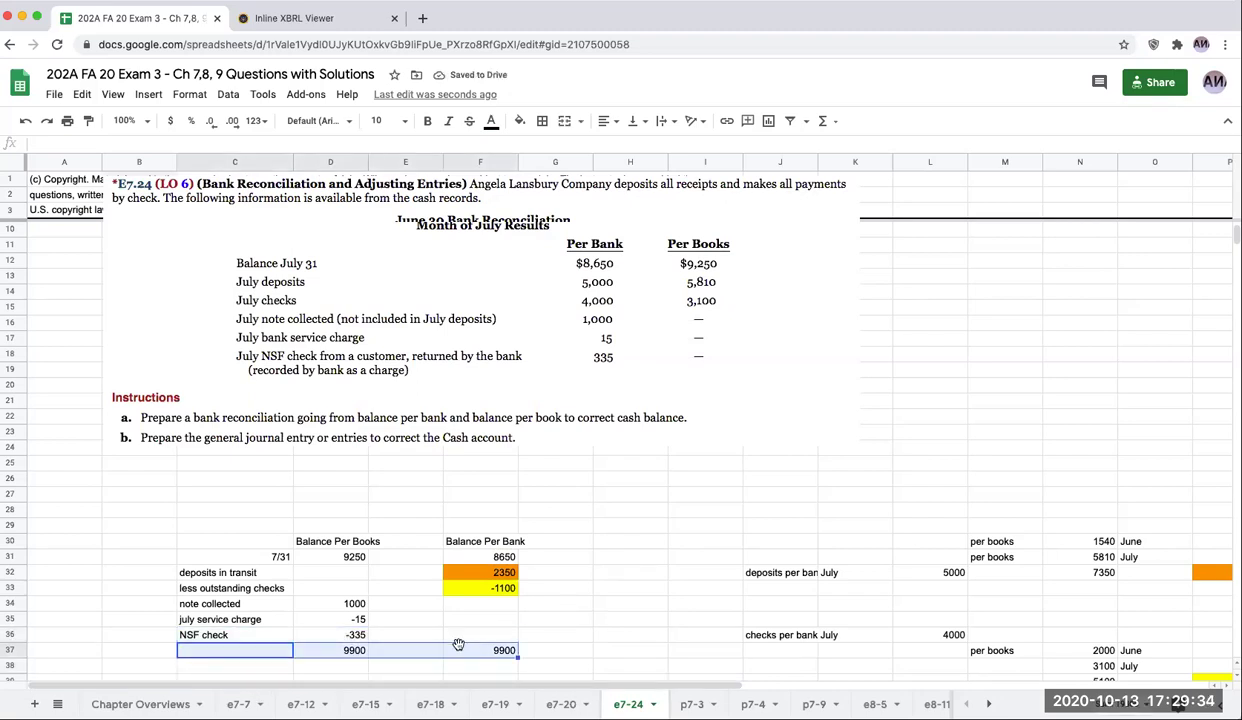
left_click(542, 120)
left_click(567, 171)
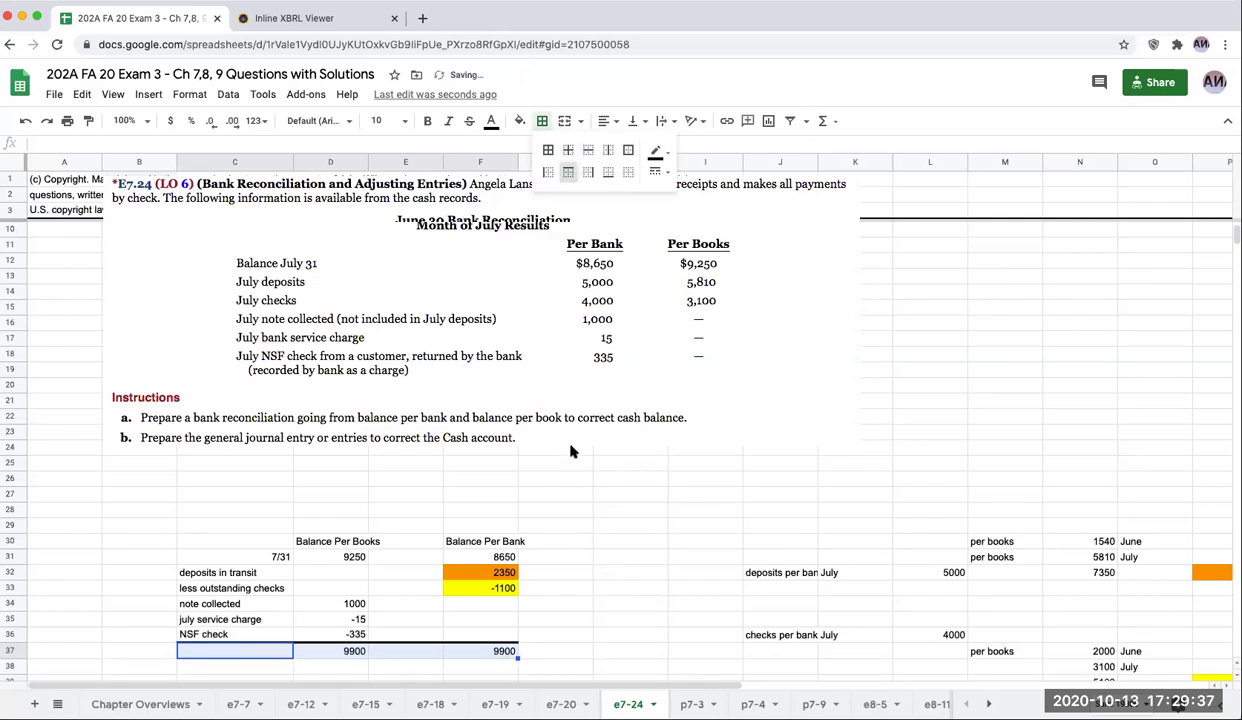
left_click(566, 589)
Step: Format the reconciliation amounts in D31:F37 as dollar currency without decimal places
left_click_drag(315, 553, 493, 650)
left_click(170, 120)
left_click(210, 120)
left_click(210, 120)
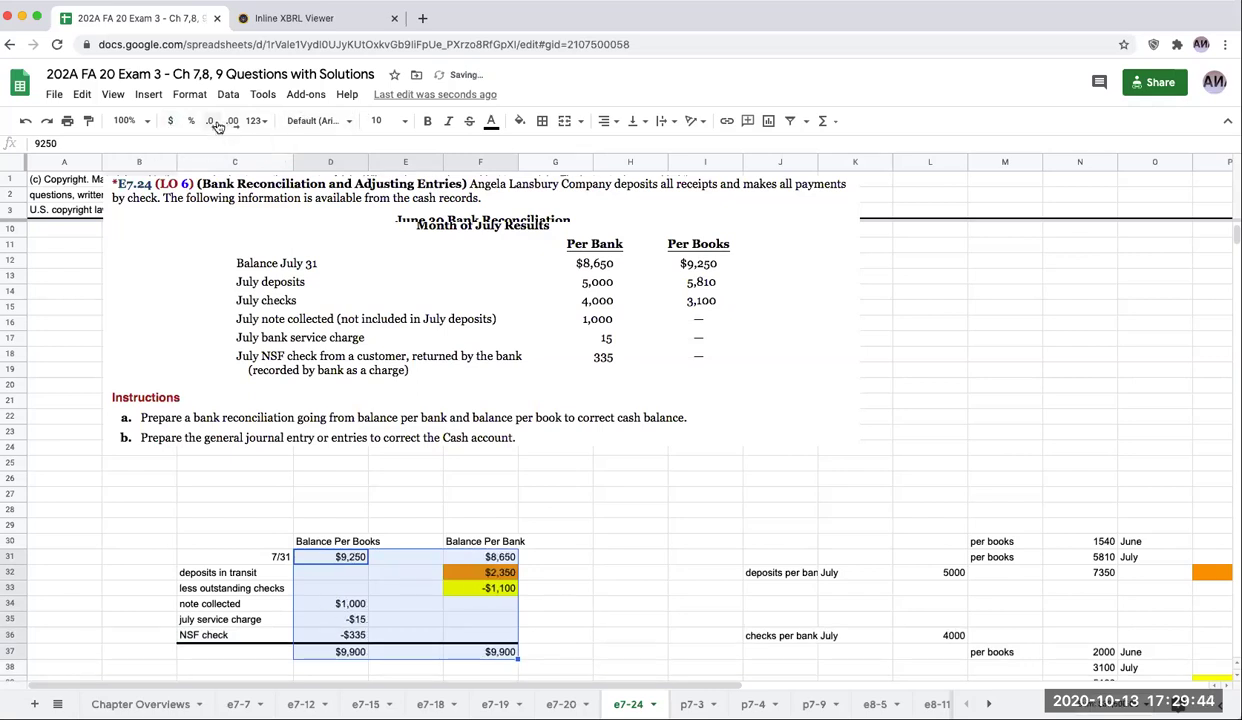
Step: Set the font size of the reconciliation amounts in D31:F37 to 12
left_click(404, 121)
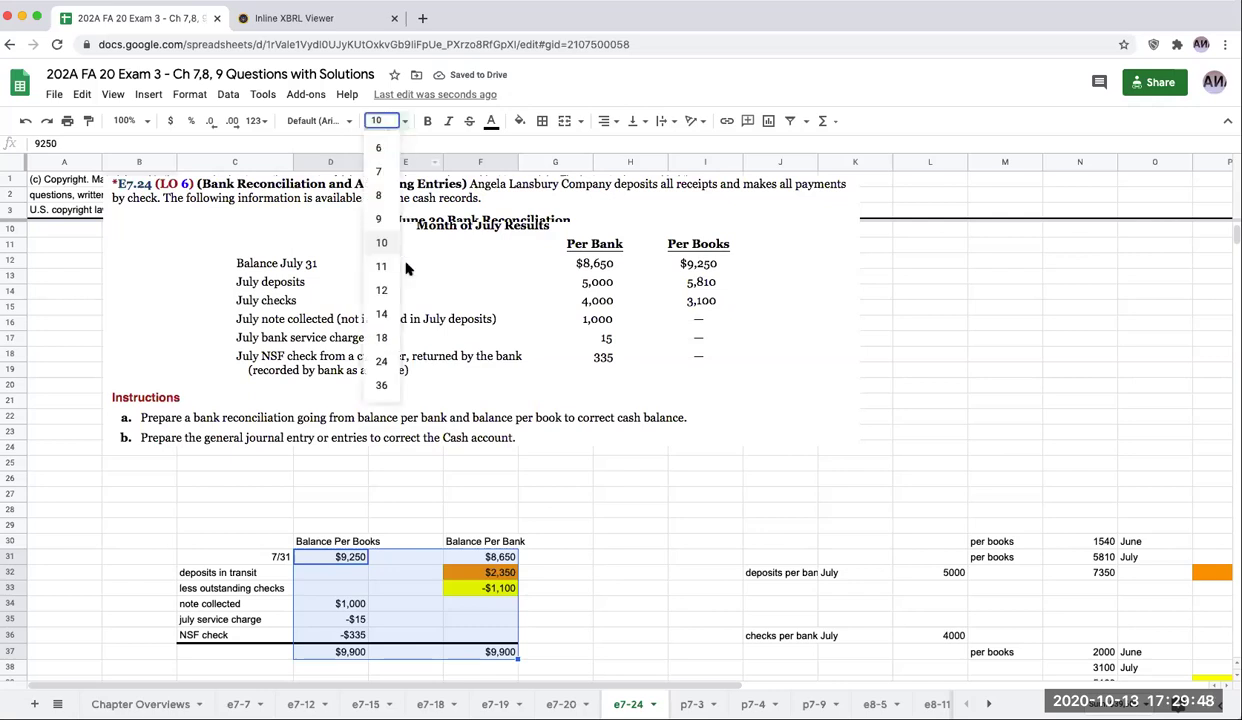
left_click(378, 290)
left_click(688, 447)
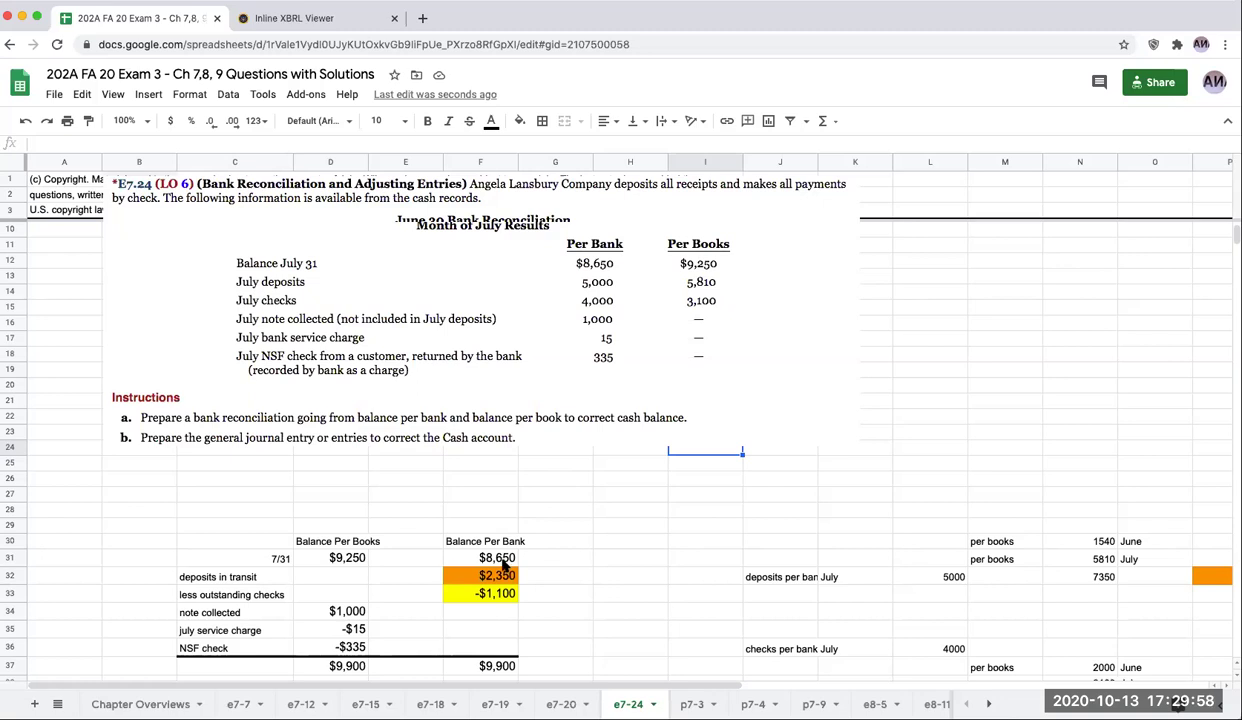
Step: Set the font size of the supporting deposits and checks calculations, from J29 through row 40, to 12
left_click_drag(770, 525, 1215, 618)
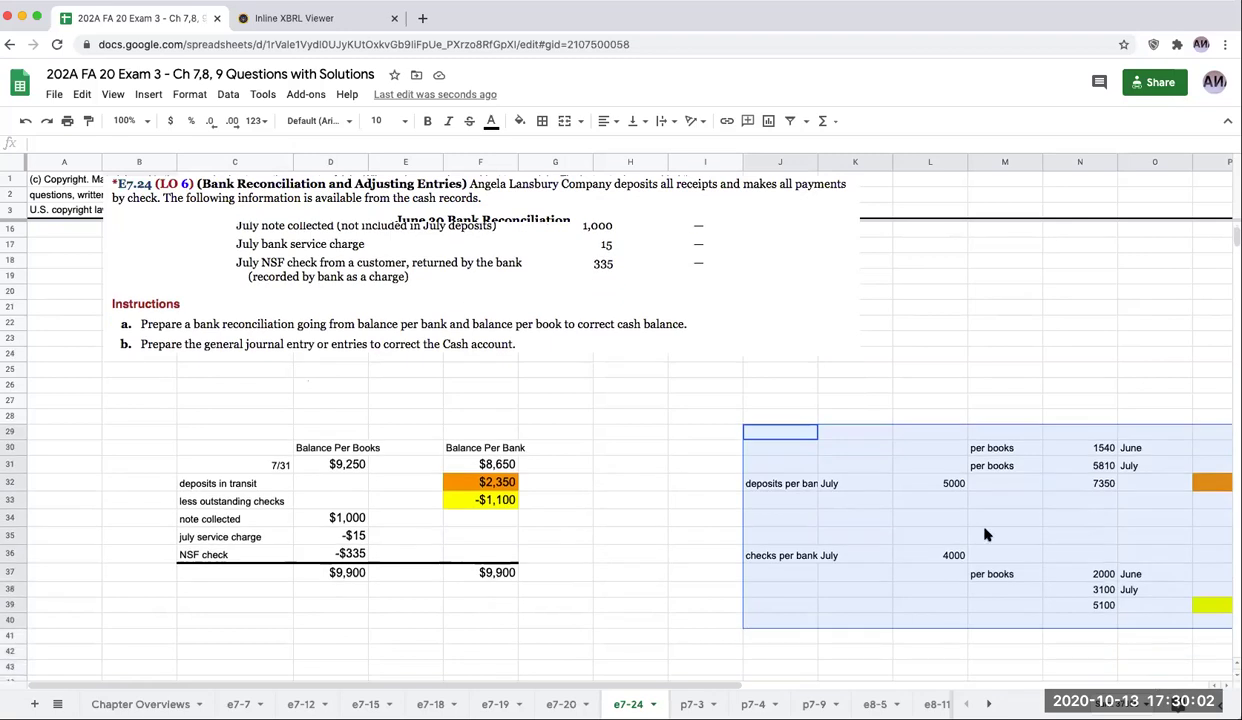
left_click(405, 121)
left_click(375, 282)
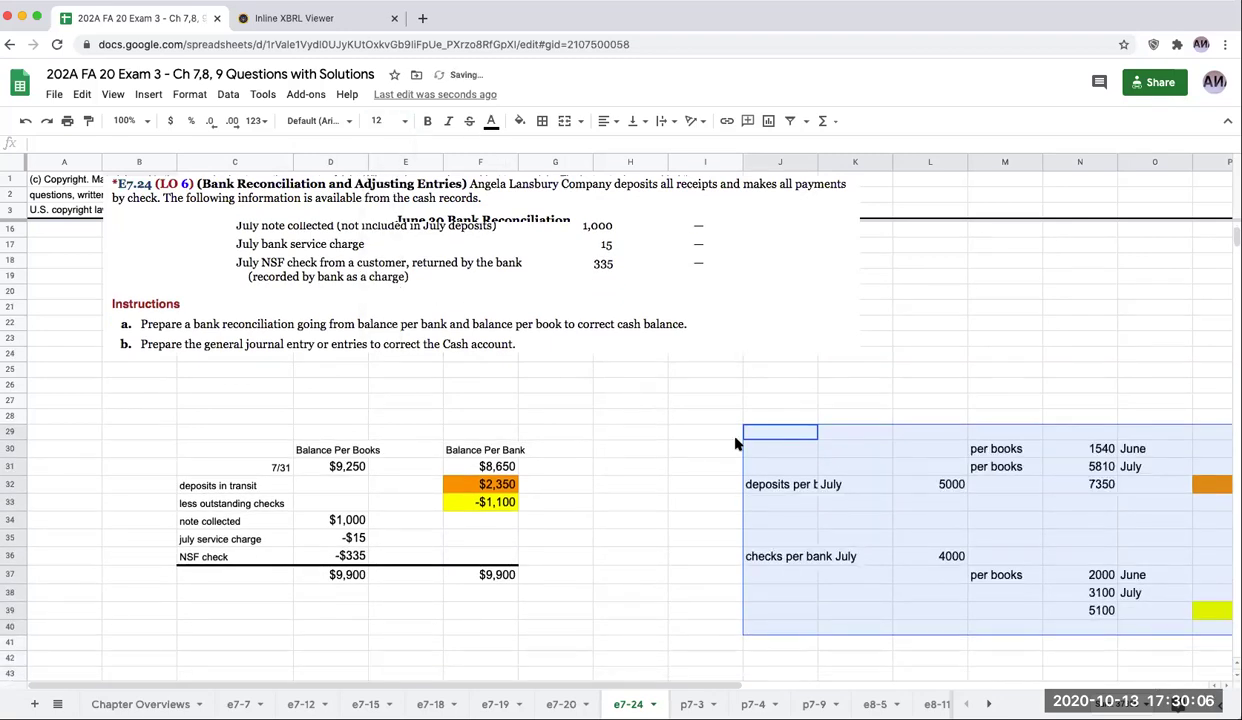
Step: Move the supporting deposits and checks calculations from J29 to H29, closer to the reconciliation
right_click(737, 443)
left_click(790, 164)
right_click(607, 434)
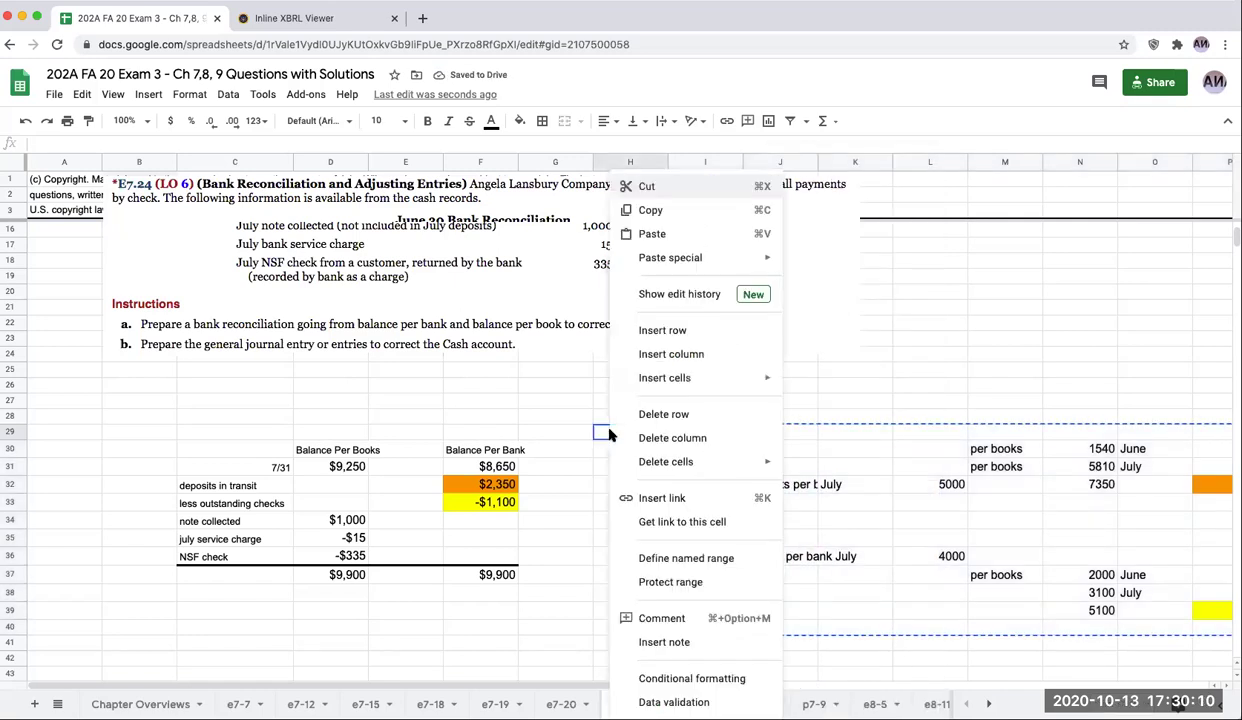
left_click(652, 234)
left_click(739, 387)
Step: Compare the Balance Per Bank column and the July deposits per bank with the exercise data
scroll(646, 438, "up", 3)
scroll(646, 438, "down", 2)
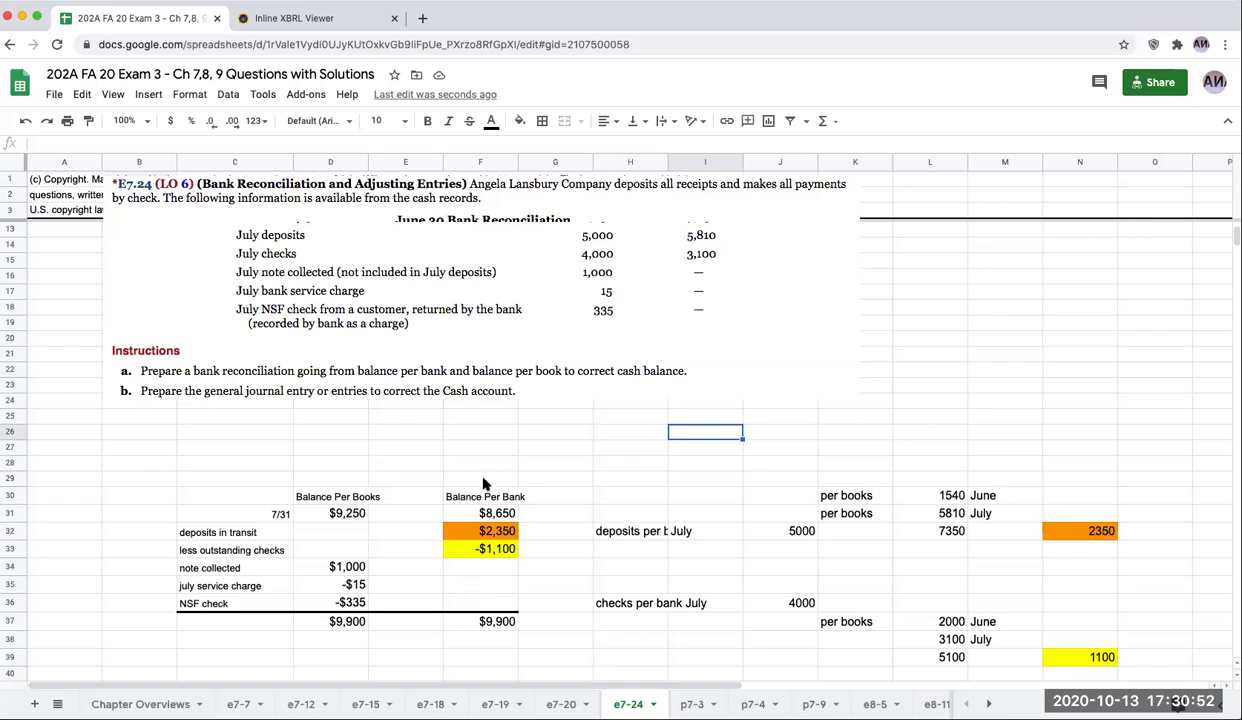
left_click_drag(472, 478, 484, 648)
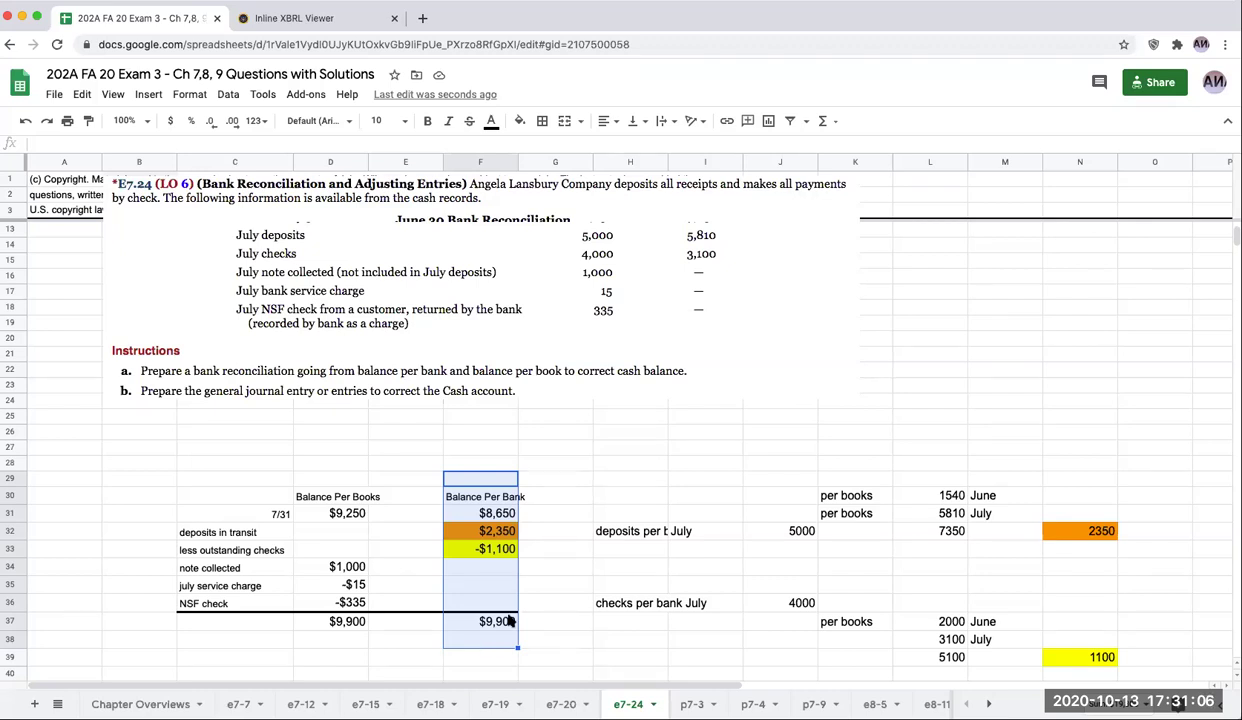
left_click(489, 532)
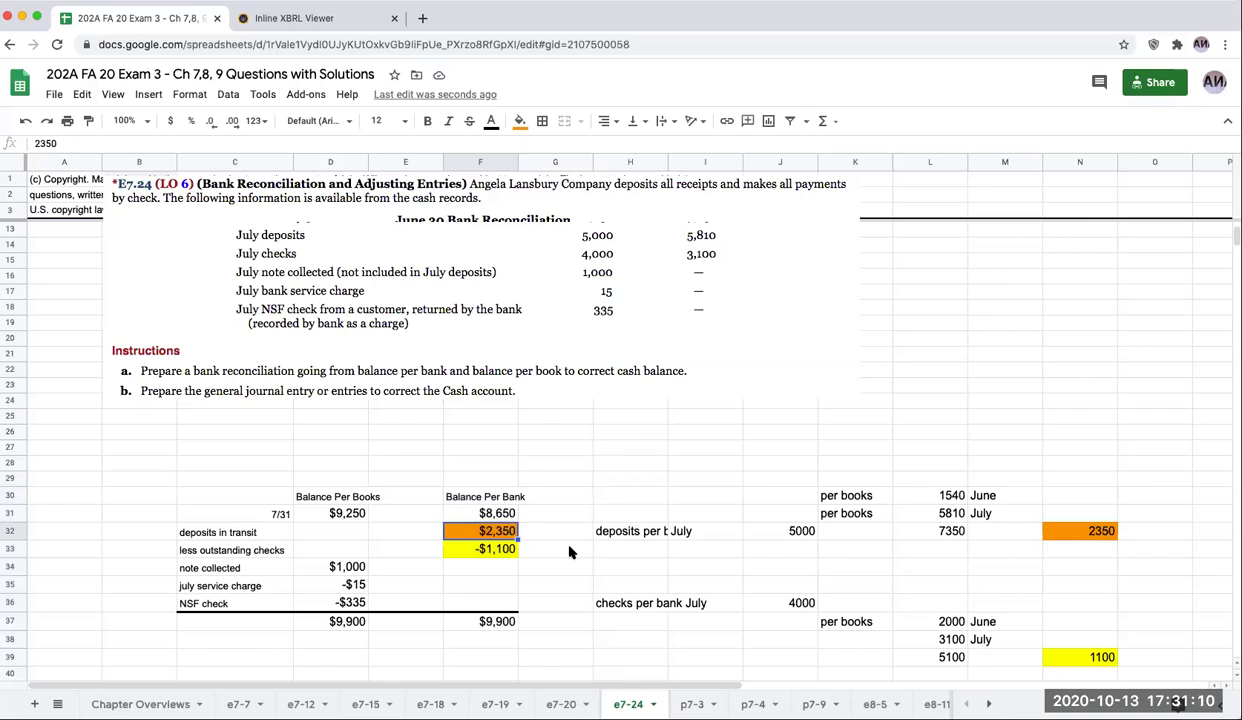
scroll(698, 498, "up", 3)
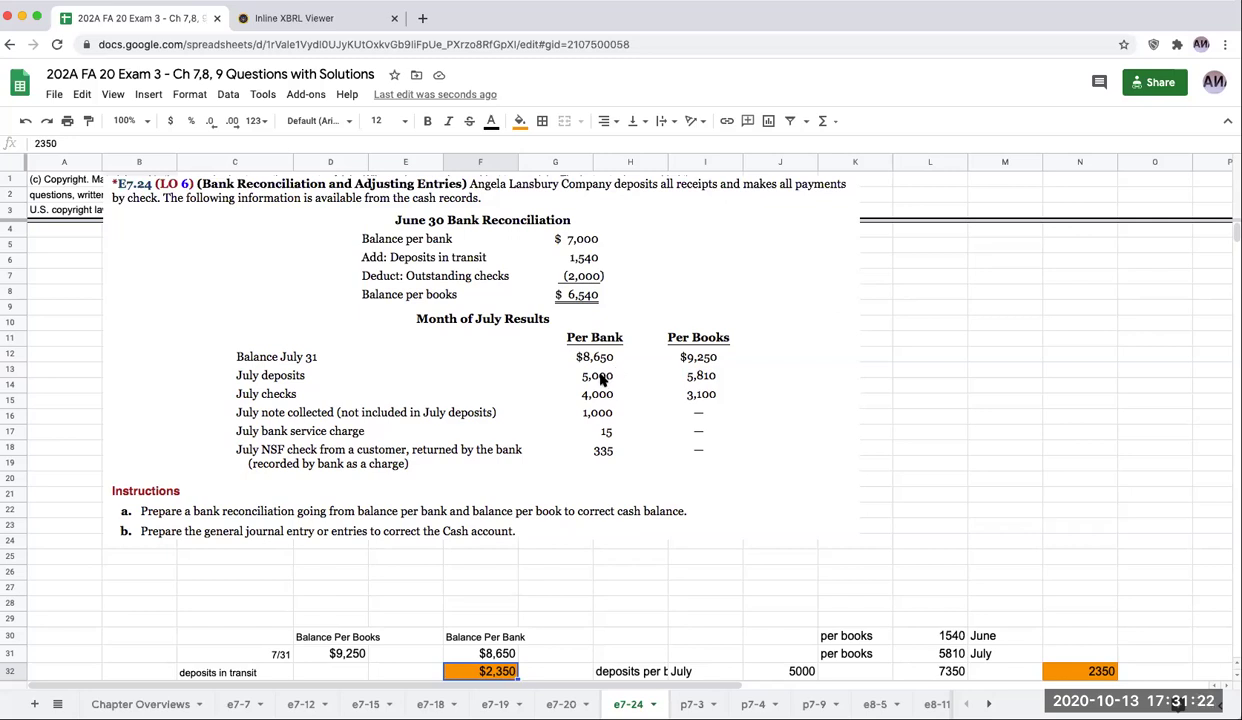
scroll(819, 515, "down", 1)
left_click(797, 630)
scroll(799, 512, "up", 1)
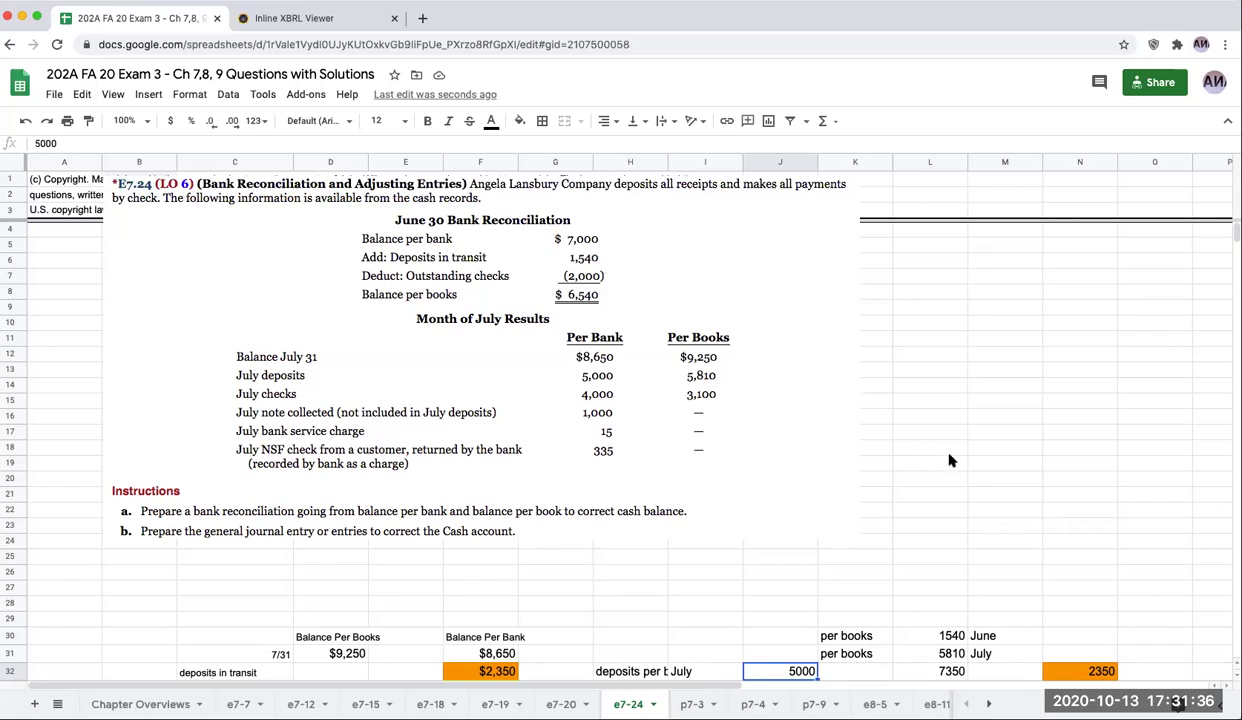
Step: Add the heading "deposit in transit" in K29 above the per-books deposit figures
scroll(980, 505, "down", 1)
left_click(915, 586)
left_click(860, 573)
type("deposi")
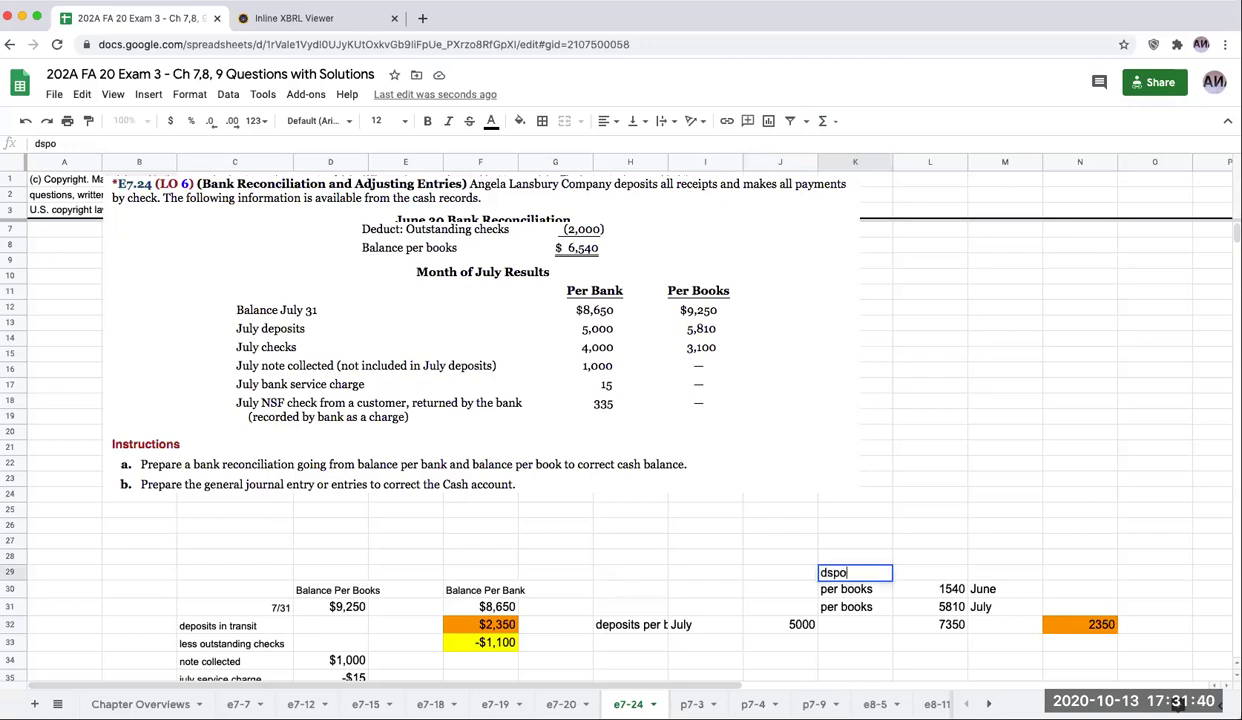
type("t in transit")
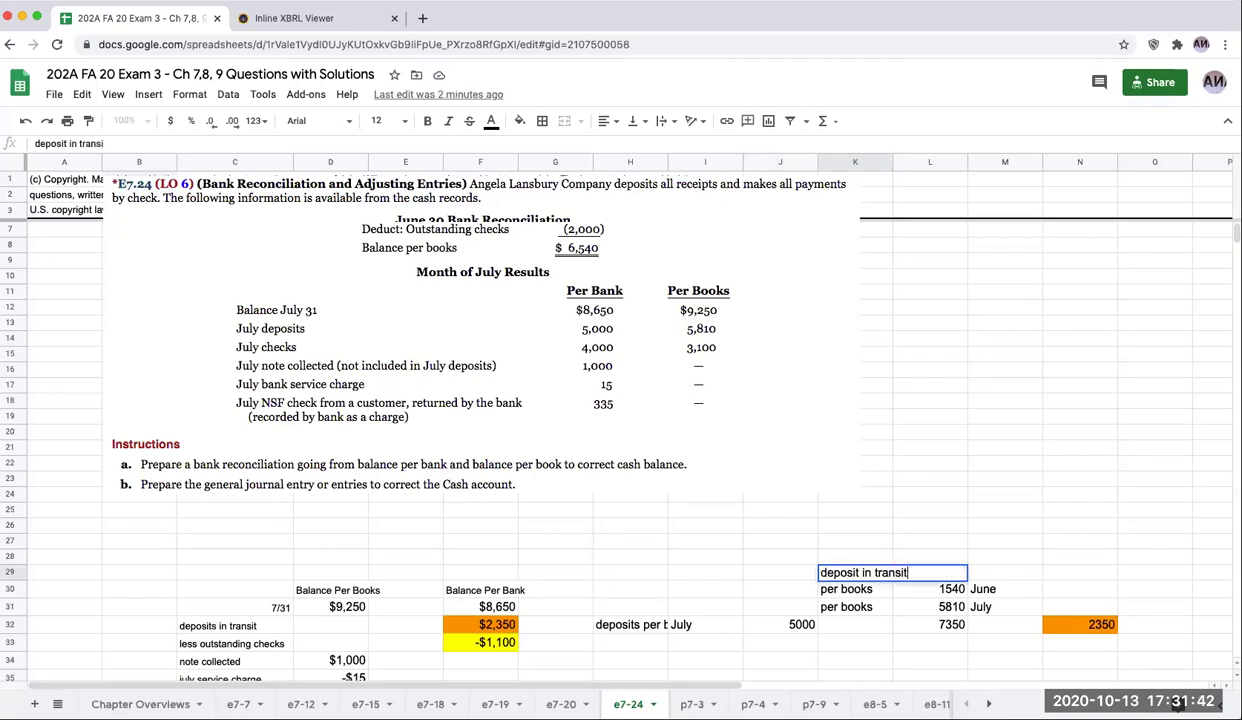
key("Return")
Step: Examine the deposit in transit calculation across the book deposits, their sum, the bank deposits and the highlighted difference
left_click(930, 609)
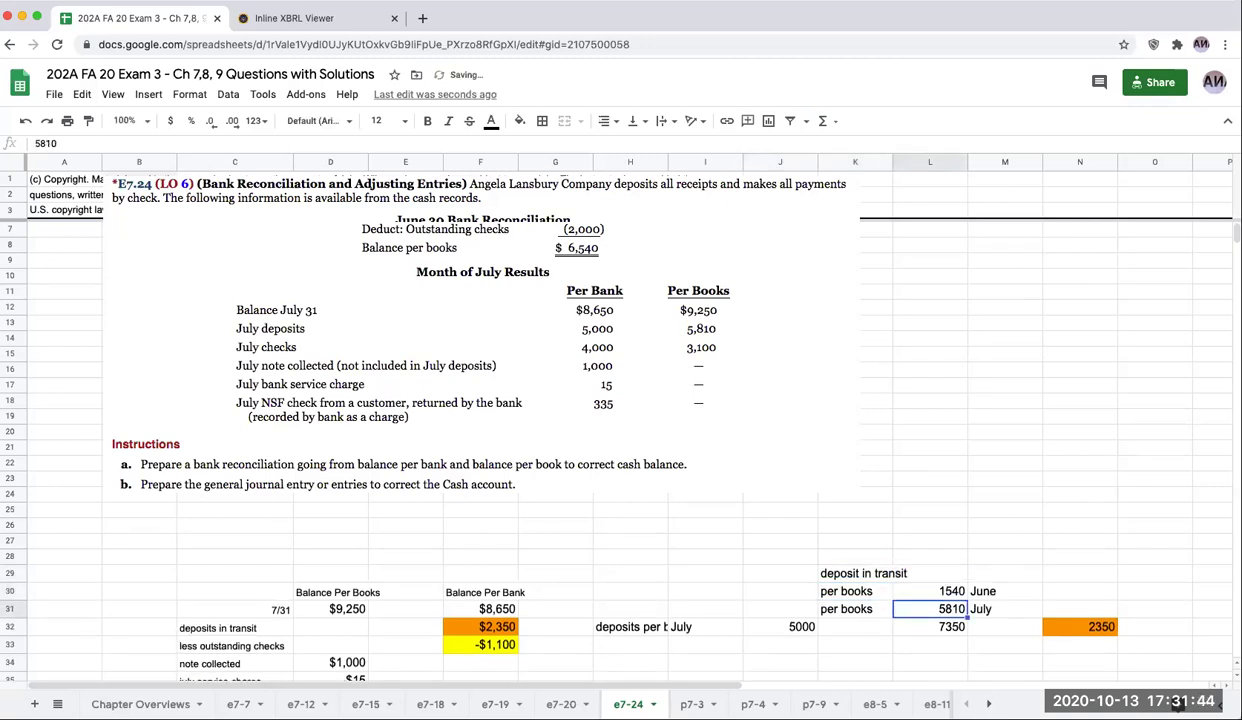
key("Down")
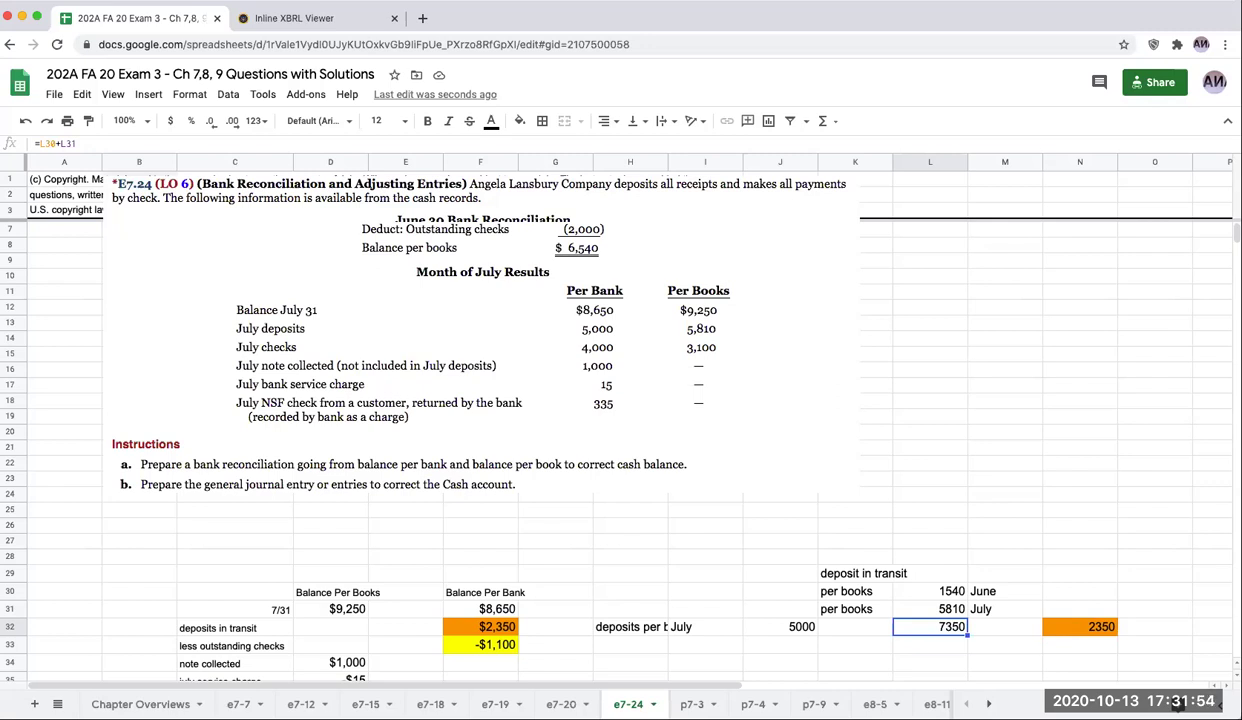
key("Left")
key("Left")
key("Right")
key("Right")
key("Right")
key("Right")
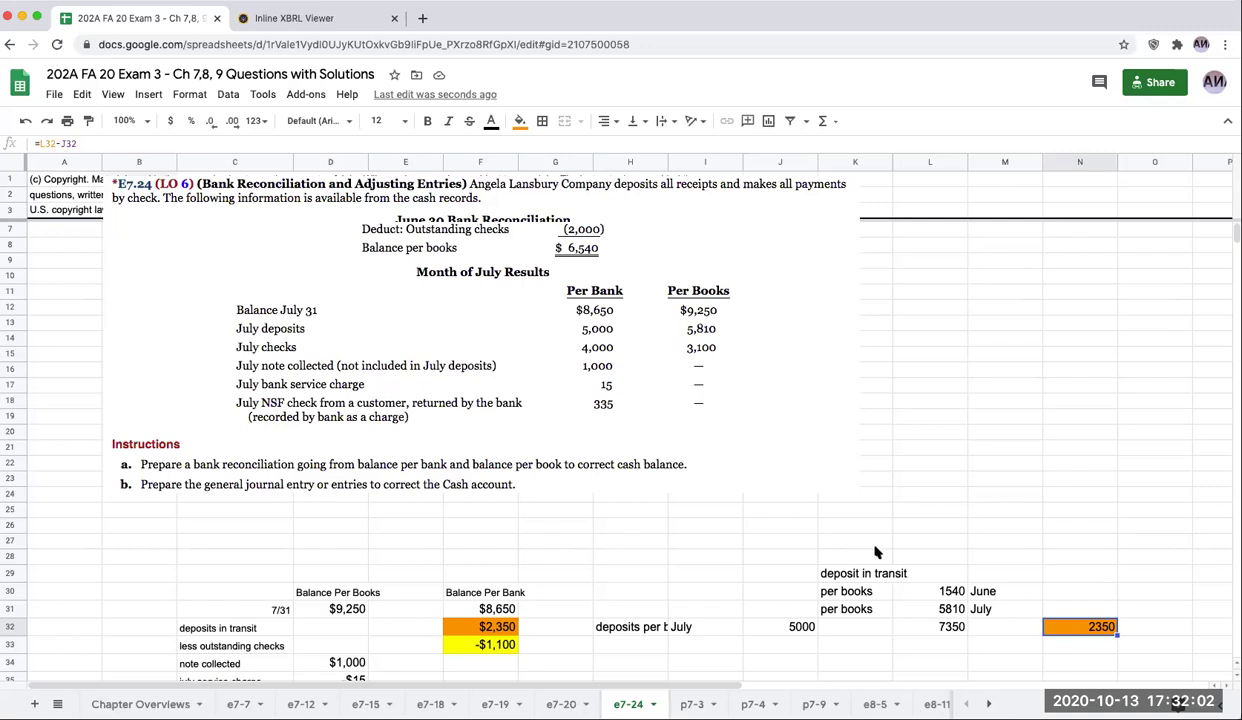
Step: Examine the outstanding checks calculation in rows 36 to 39 against the June and July check figures in the exercise
scroll(880, 554, "up", 1)
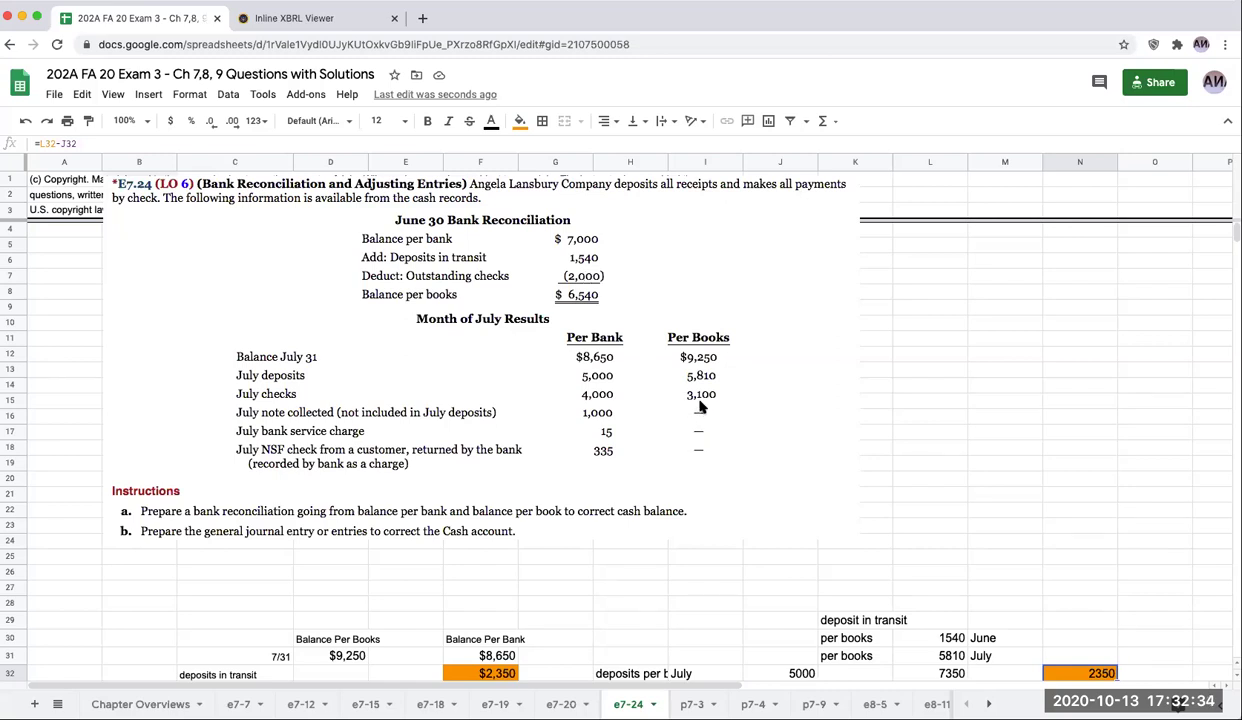
scroll(848, 476, "down", 3)
left_click(945, 640)
left_click(948, 662)
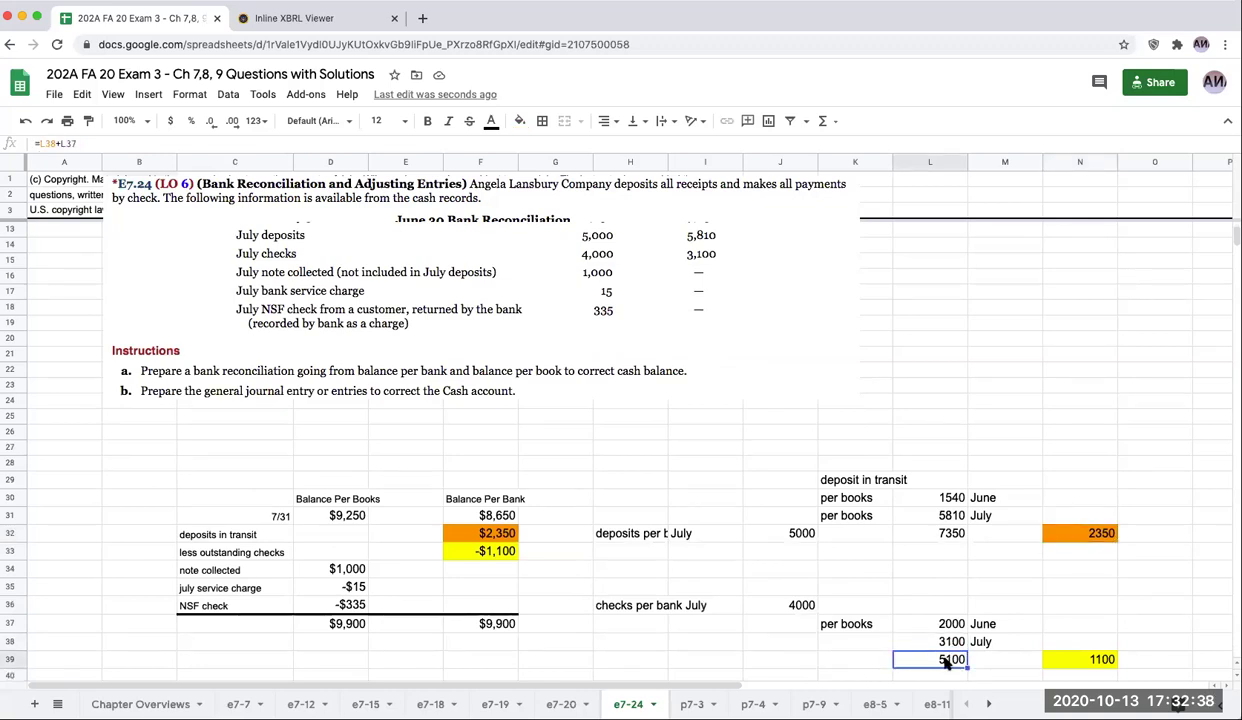
key("shift+Left")
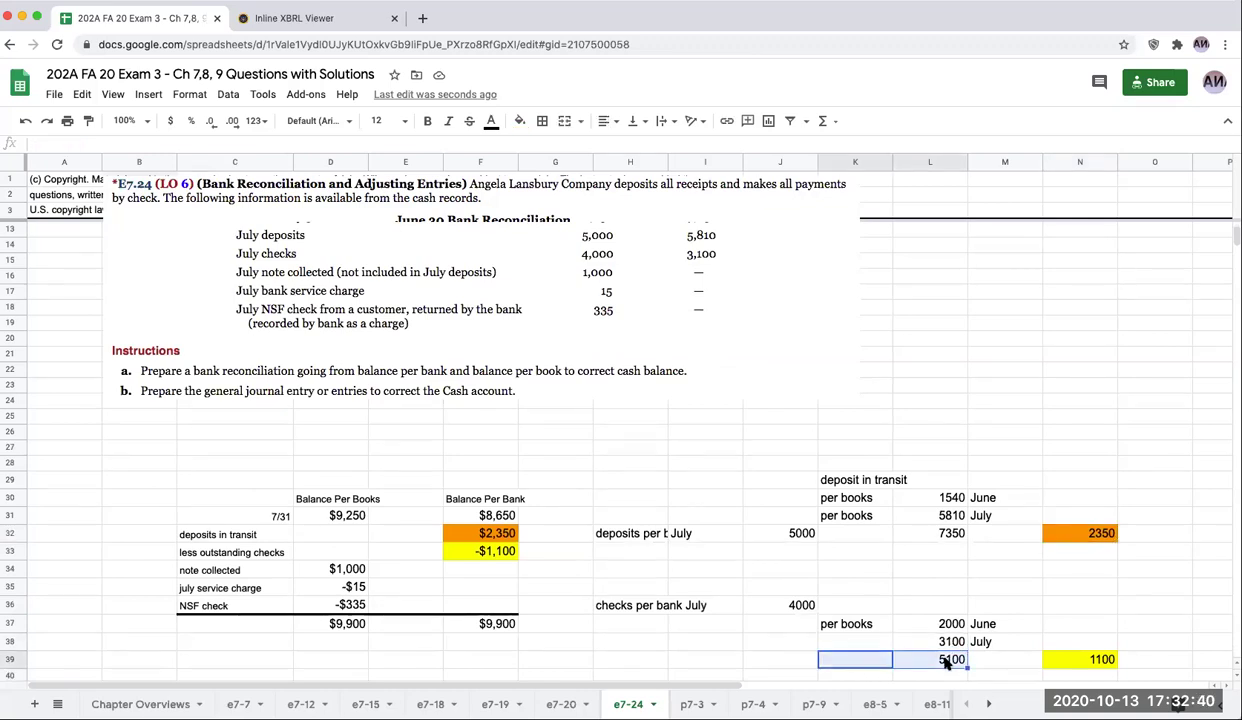
left_click(797, 606)
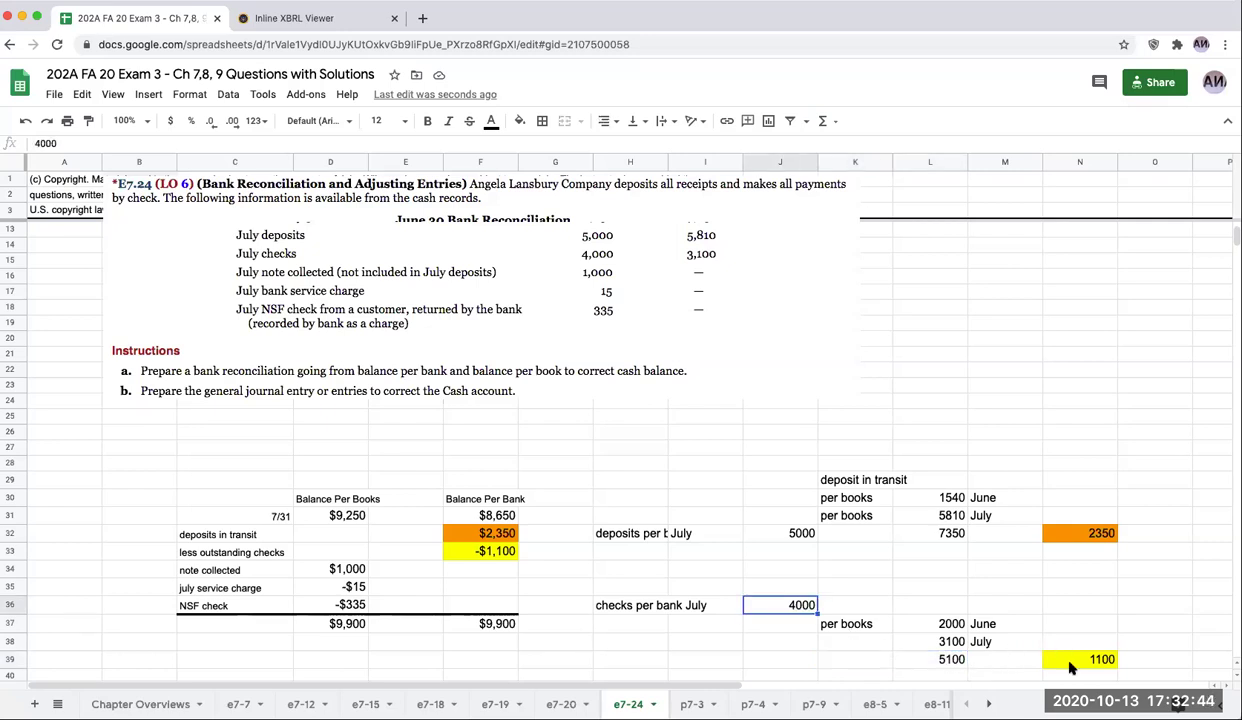
left_click(1069, 664)
scroll(1069, 666, "up", 1)
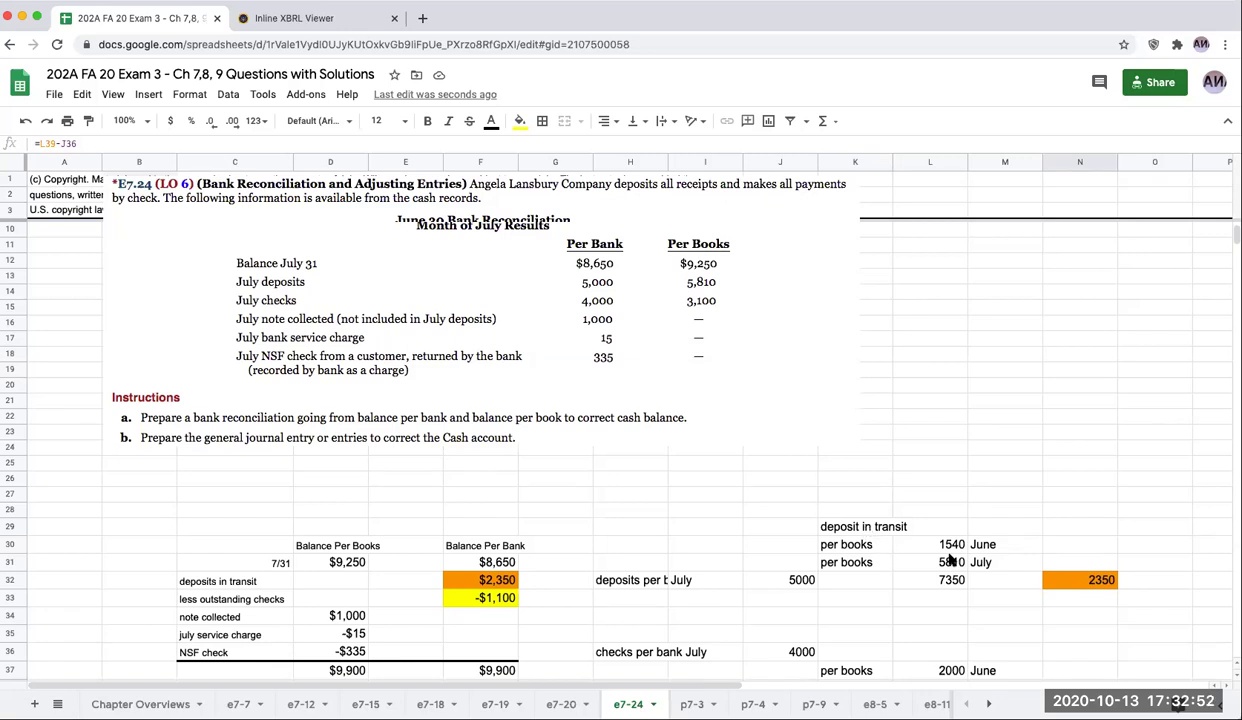
Step: Recheck the deposit in transit calculation against the exercise data and review the book-side adjustments in D34:D36
scroll(699, 288, "up", 2)
left_click(699, 285)
left_click(940, 655)
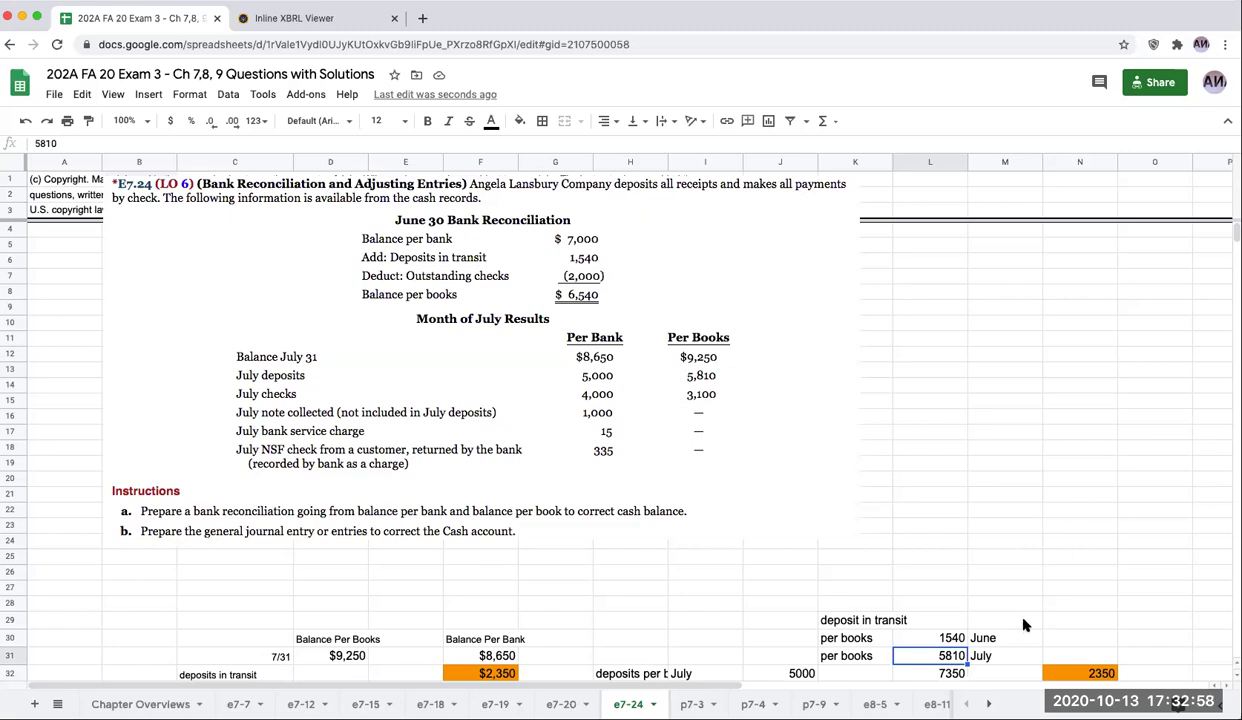
left_click(967, 675)
left_click(1080, 673)
scroll(1046, 594, "down", 2)
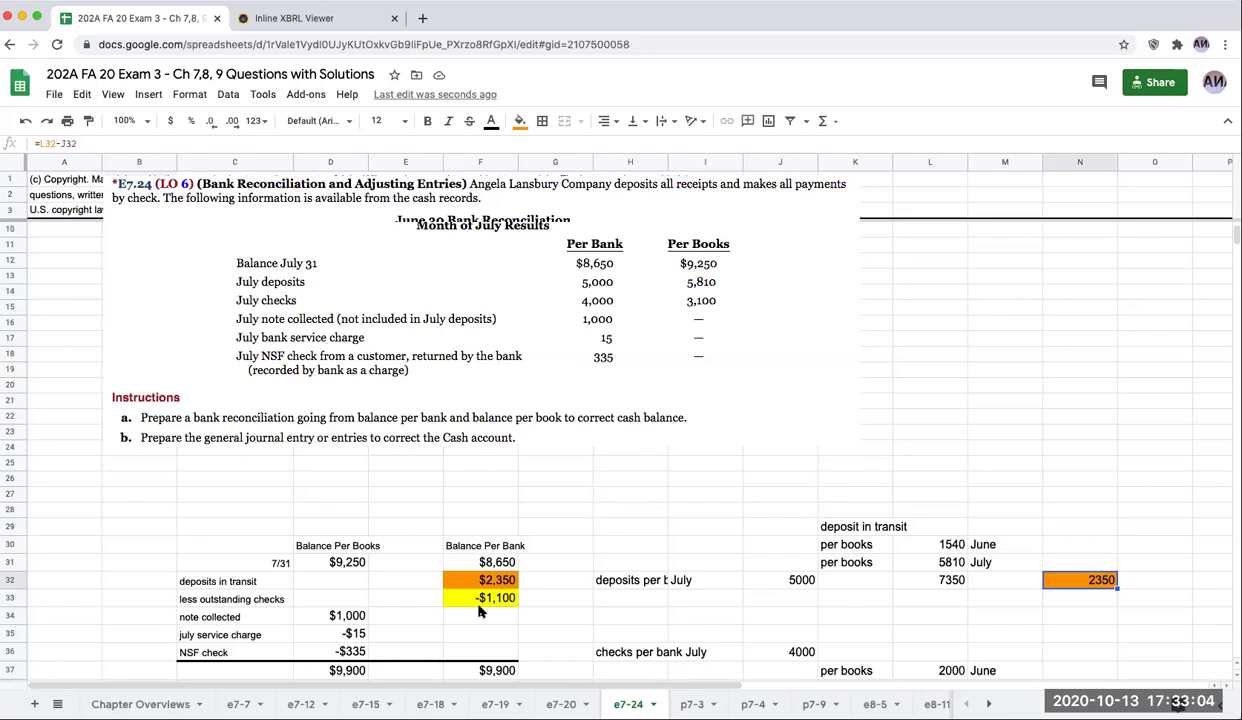
scroll(410, 580, "down", 2)
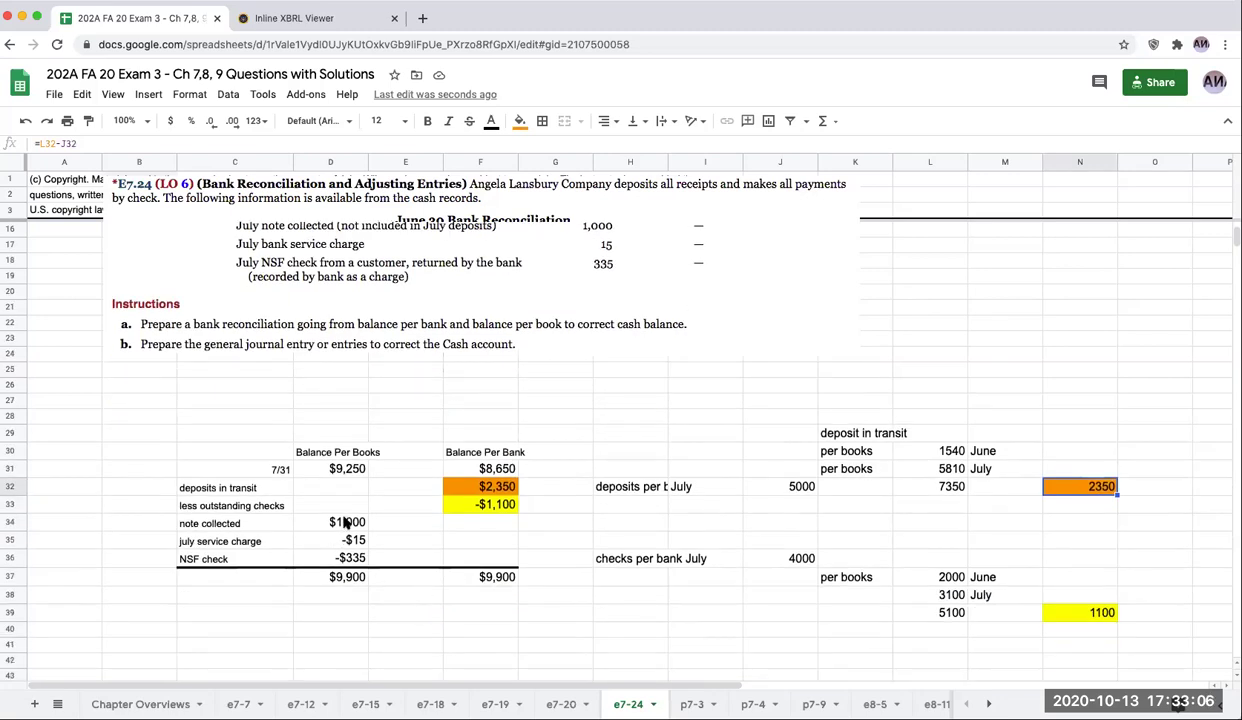
left_click_drag(337, 522, 354, 566)
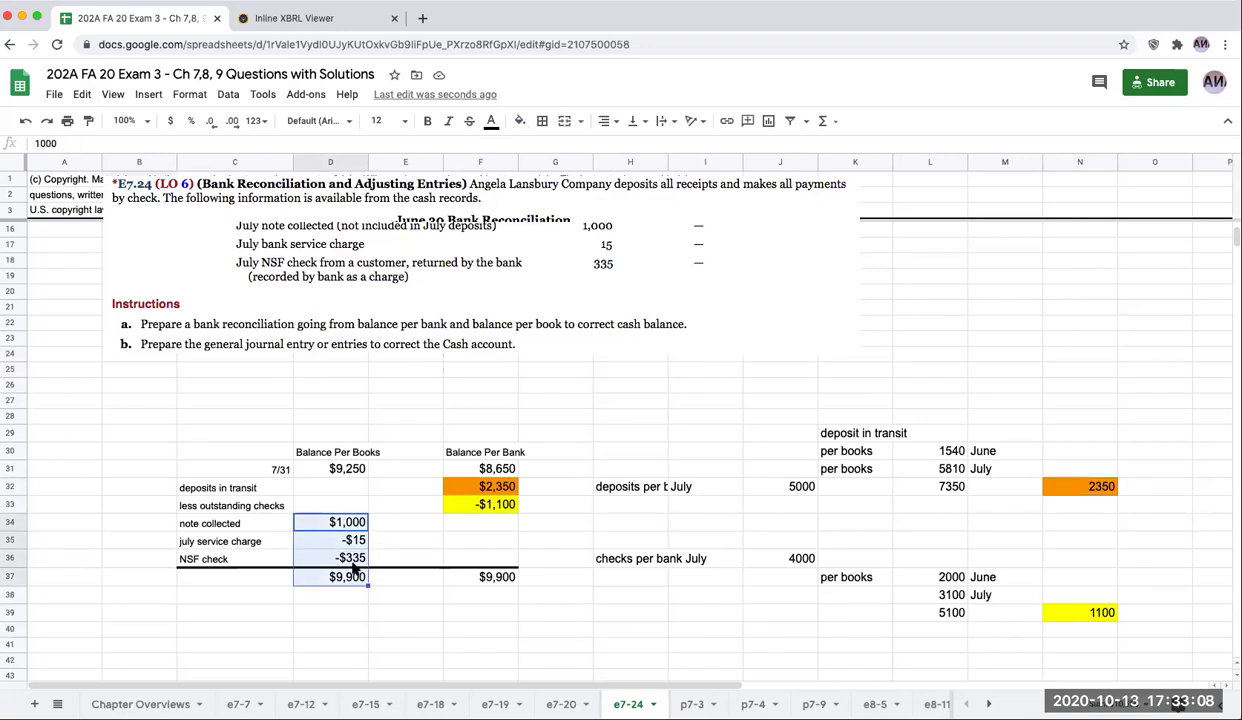
left_click(346, 561)
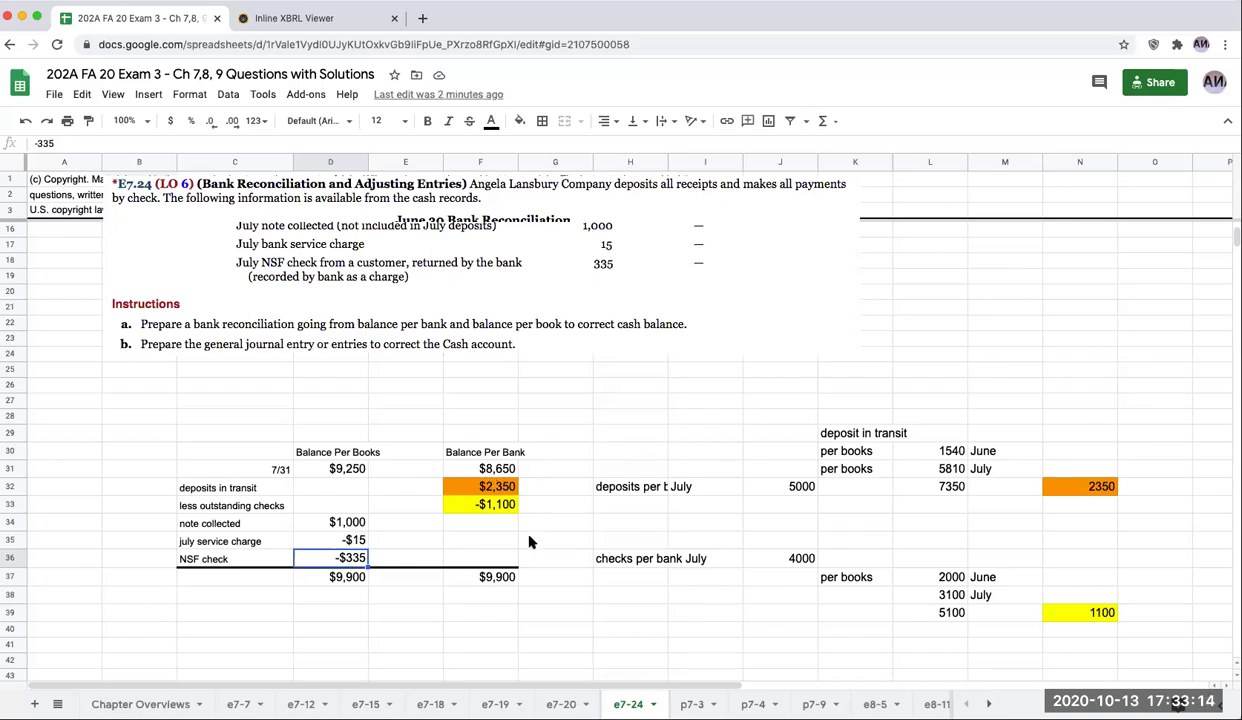
Step: Fill the book-side adjustments for the note, service charge and NSF check in D34:D36 with light red
scroll(490, 570, "down", 2)
left_click(250, 524)
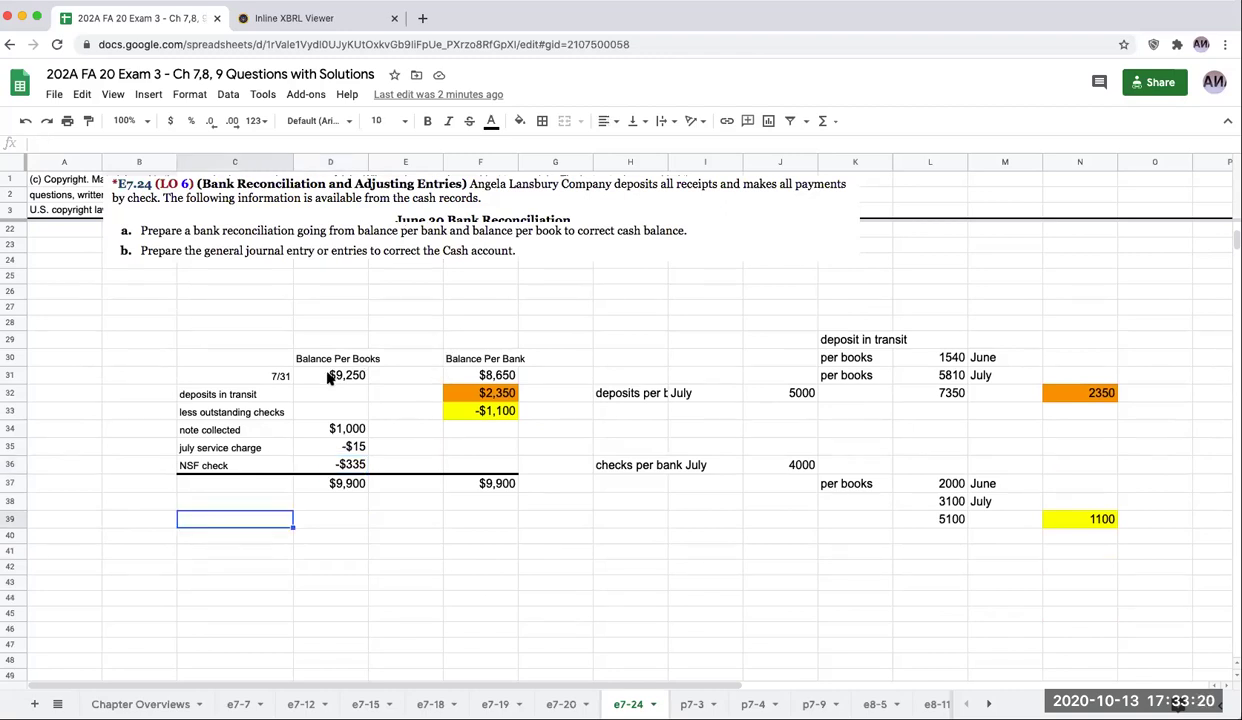
left_click_drag(341, 430, 344, 463)
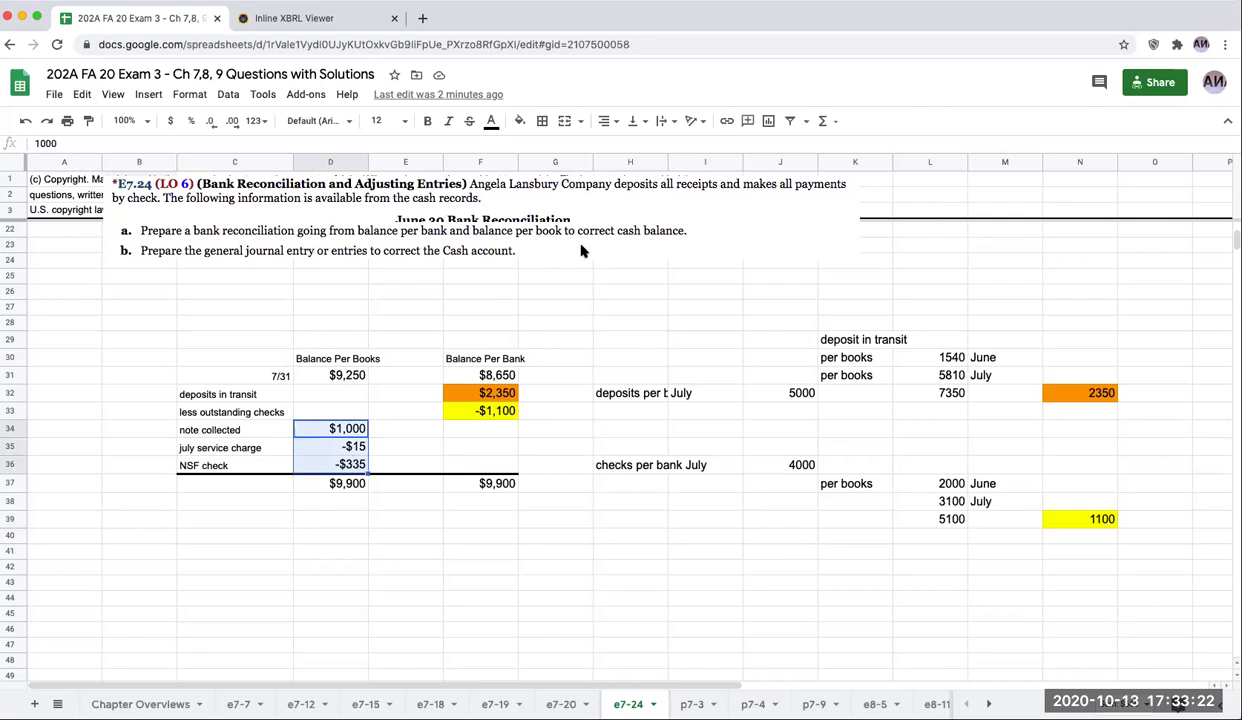
left_click(519, 121)
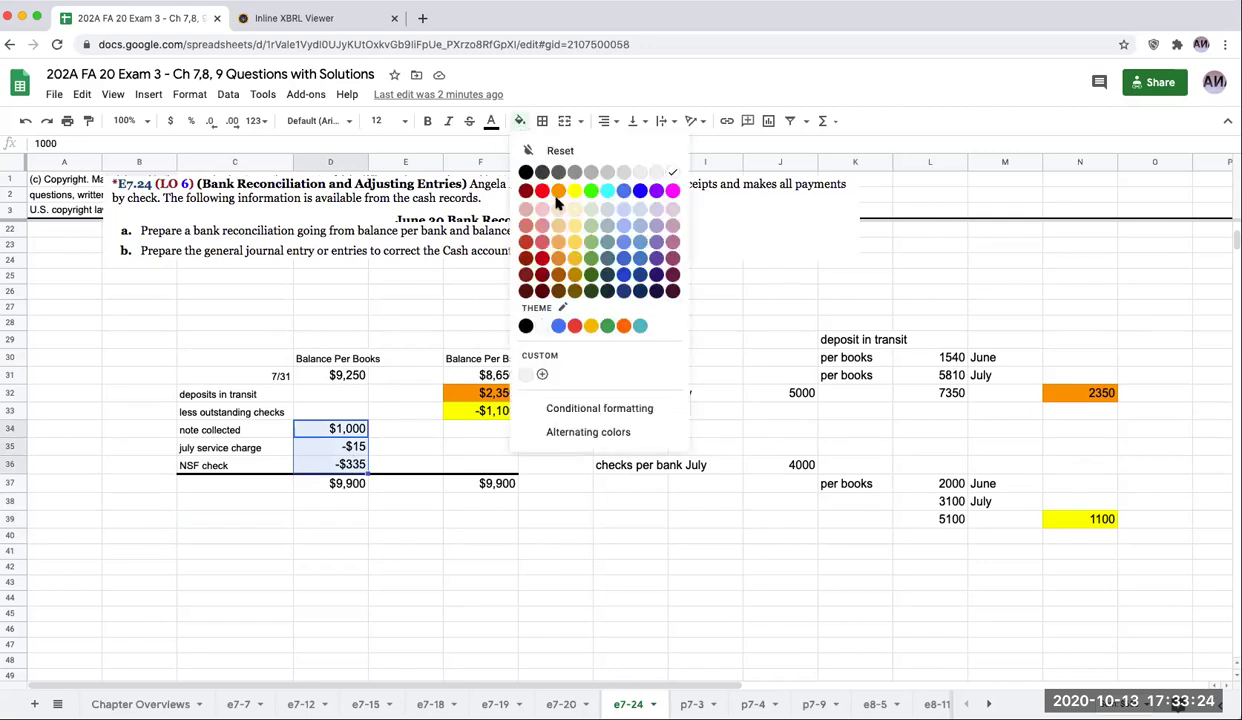
left_click(525, 232)
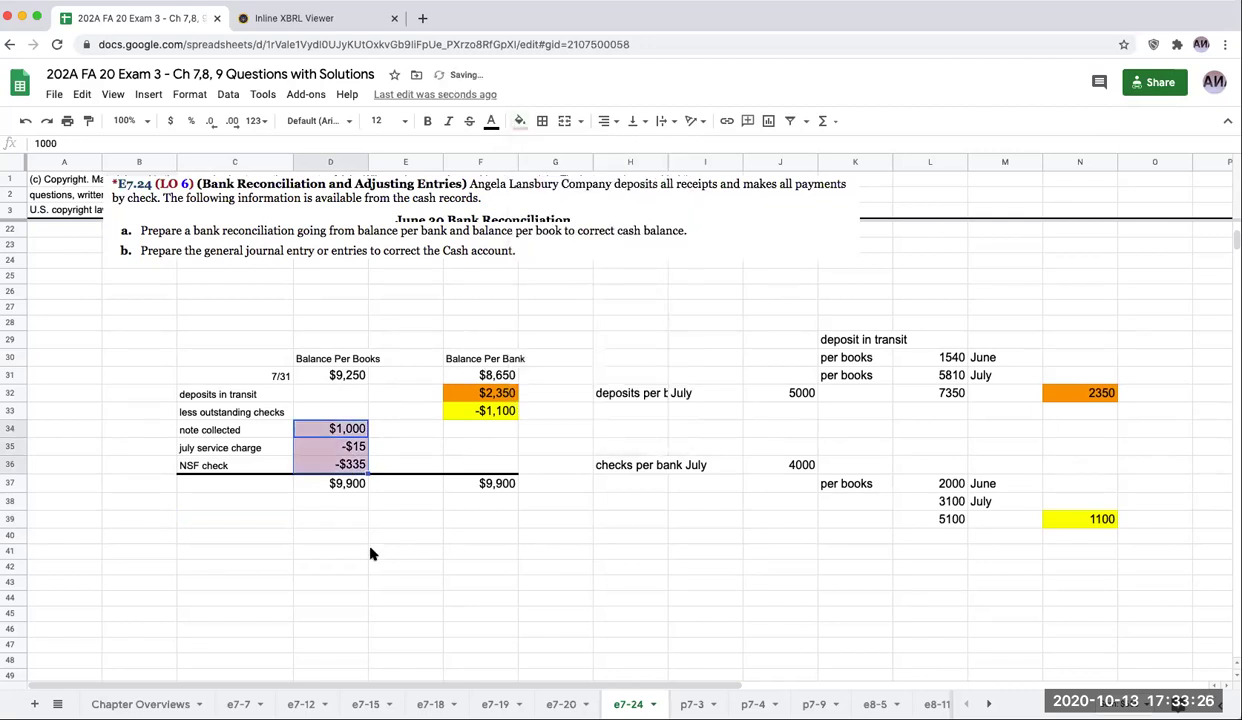
left_click(208, 536)
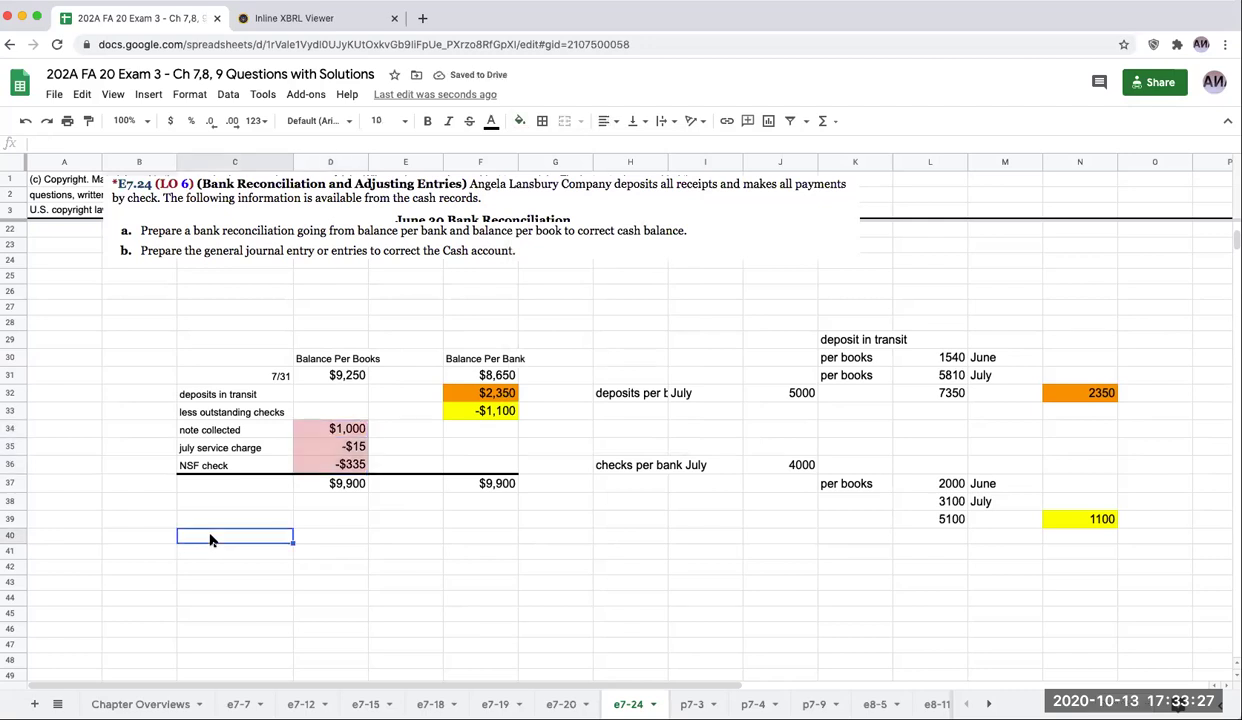
left_click(325, 429)
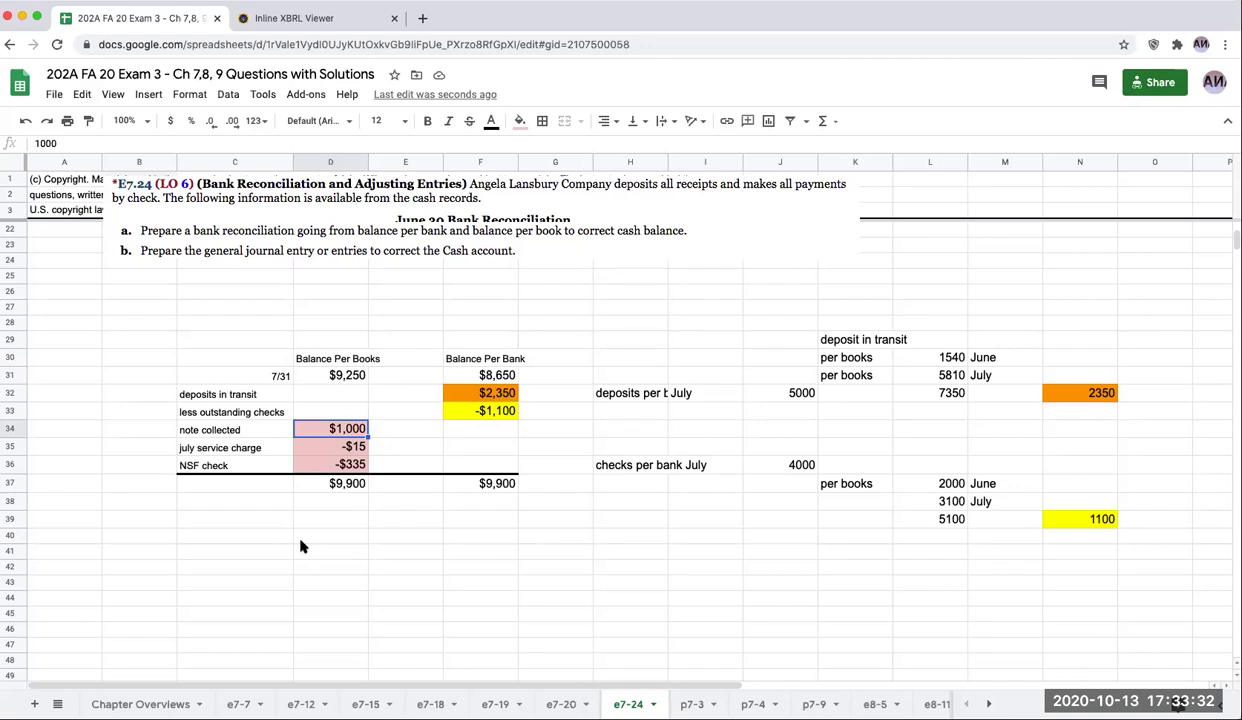
Step: Move the exercise E7.24 picture down and left so its upper edge sits below the copyright notice in rows 1 to 3
scroll(256, 555, "up", 6)
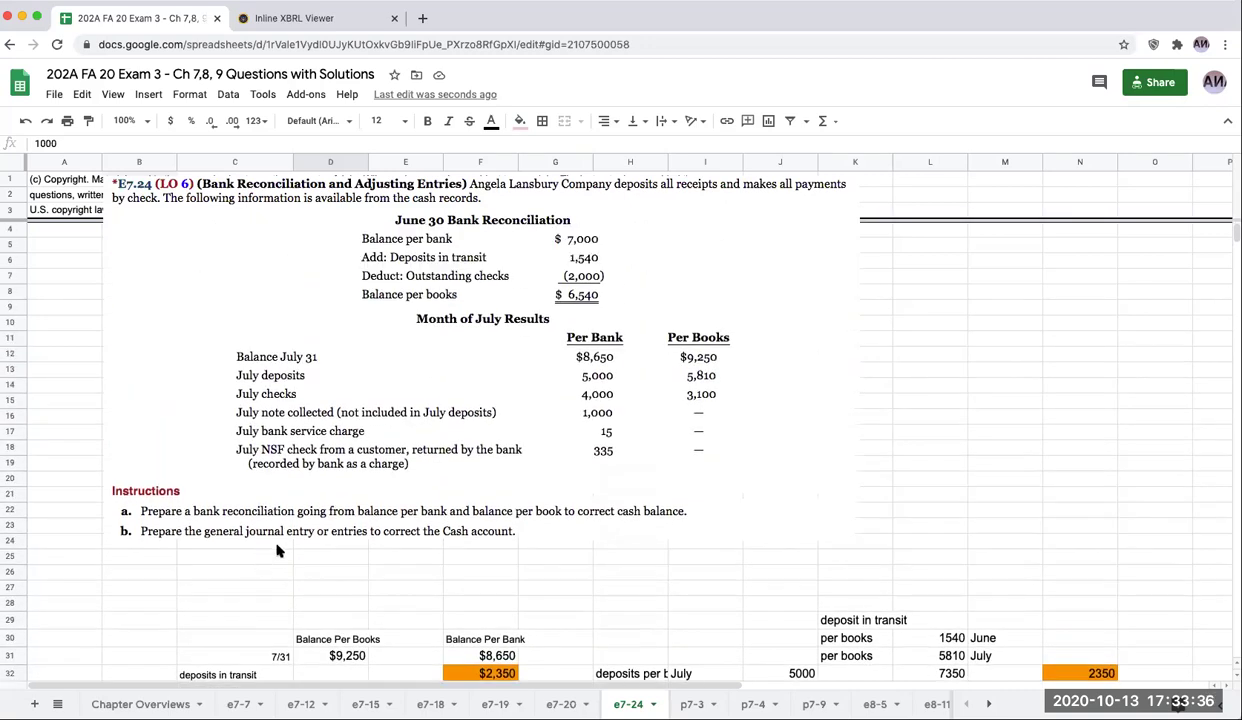
left_click(484, 369)
left_click_drag(491, 369, 436, 456)
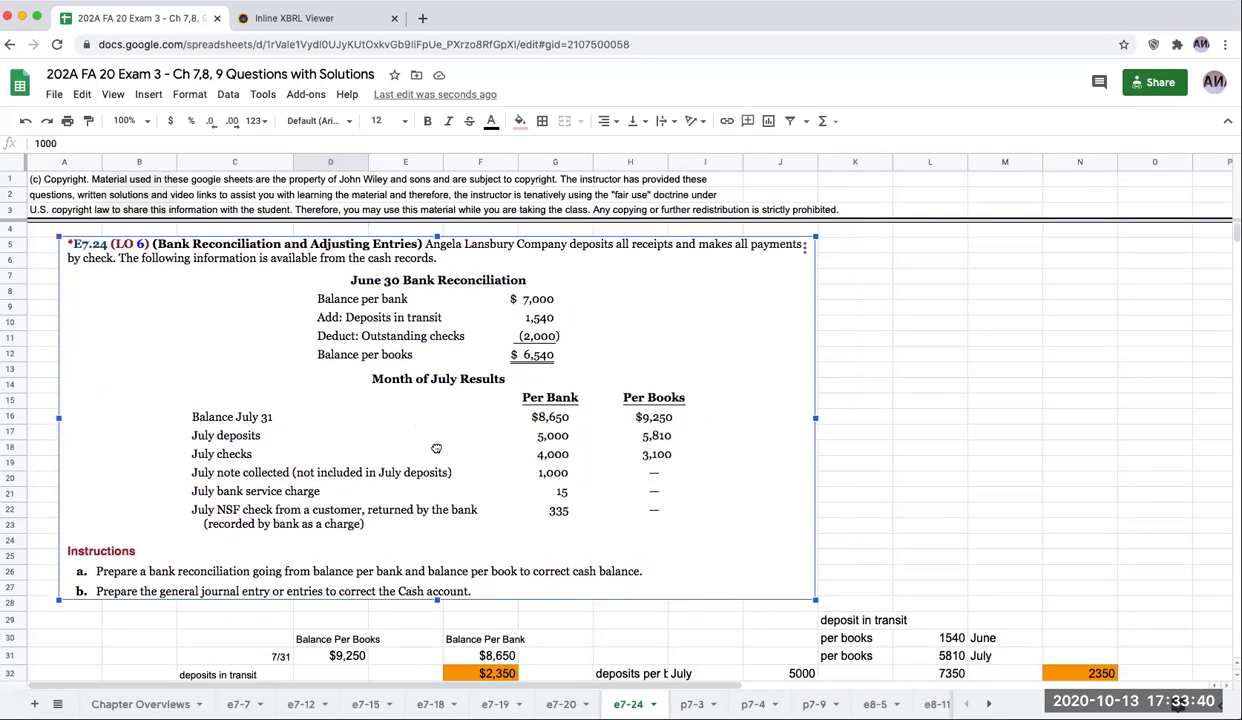
left_click(1102, 396)
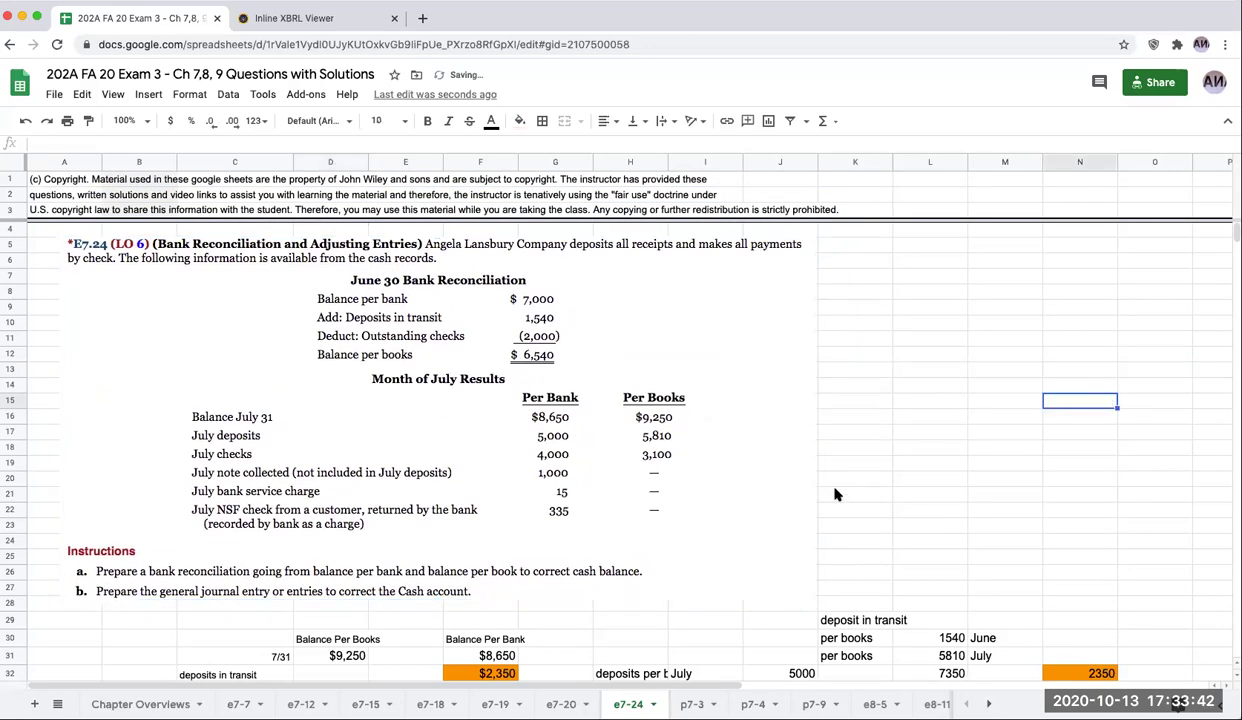
Step: Start the note collection journal entry in row 40 with the account Cash in D40 and the date 7/31 in C40
scroll(836, 494, "down", 1)
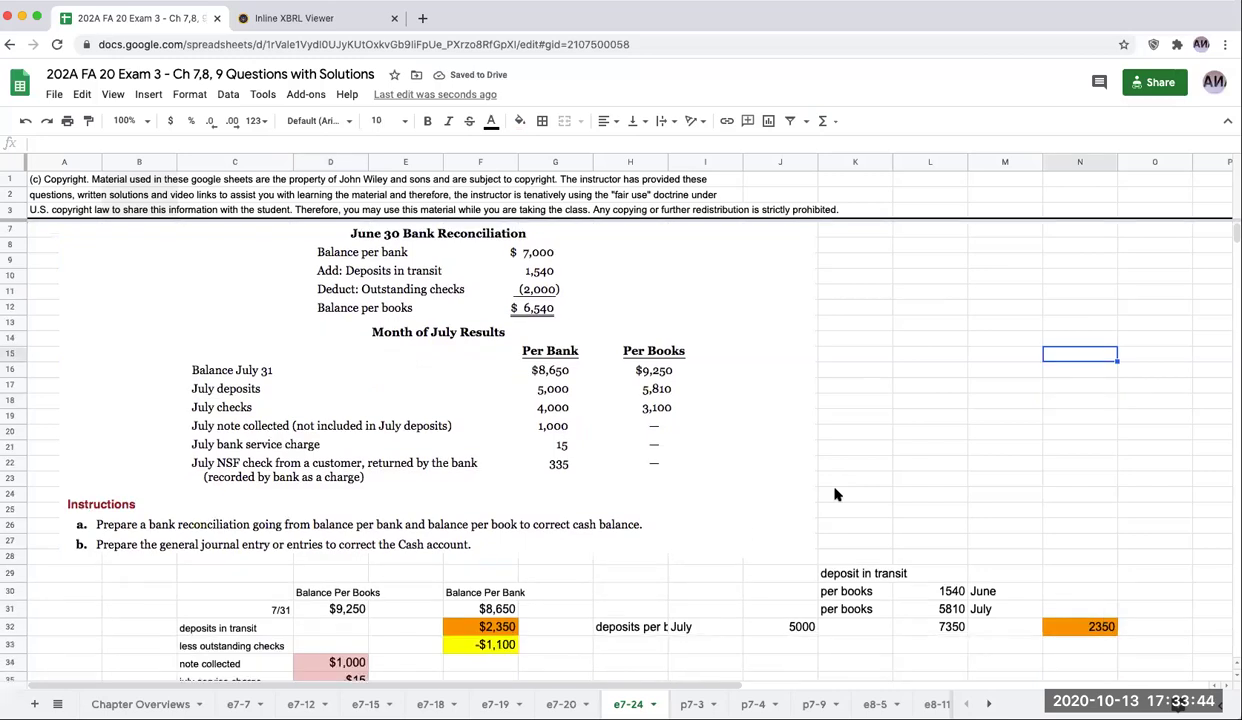
scroll(836, 494, "down", 5)
left_click(344, 540)
scroll(365, 540, "up", 2)
scroll(360, 535, "up", 3)
scroll(425, 490, "down", 4)
scroll(433, 501, "down", 1)
type("Cash")
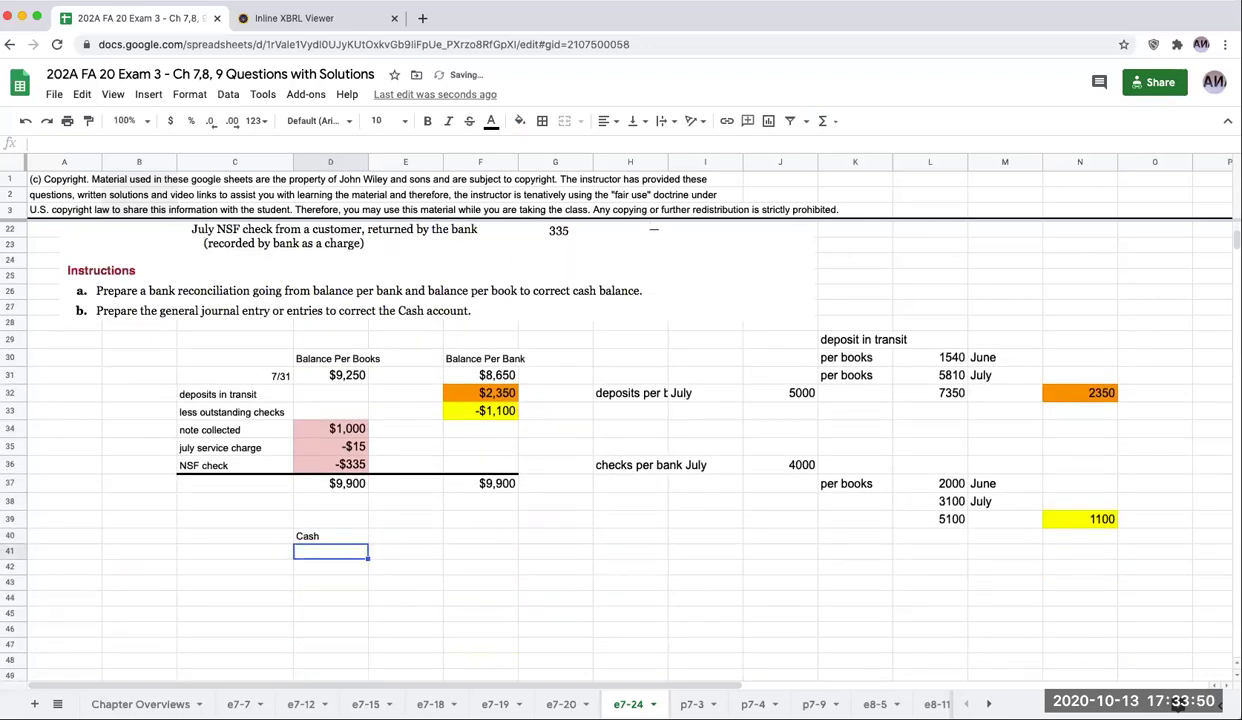
key("Left")
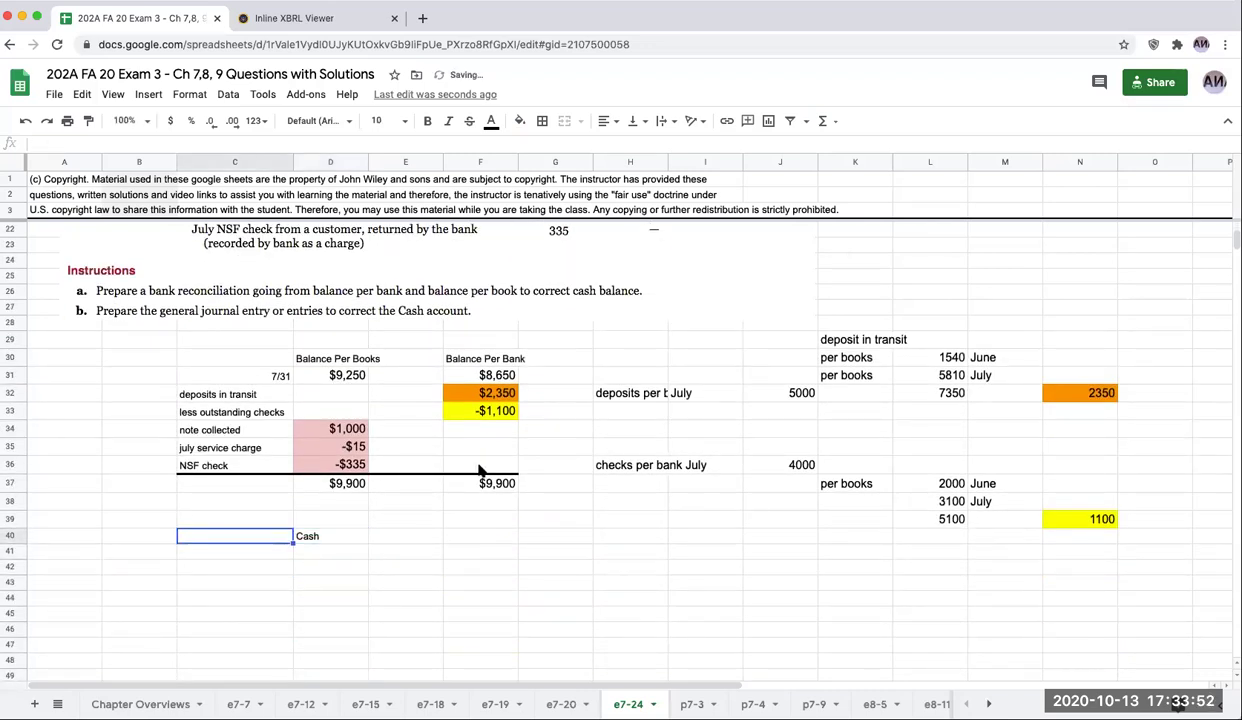
type("7/31")
Step: Enter the Cash debit in F40 as a formula referencing the note collected amount in D34
key("Right")
key("Right")
key("Right")
type("+")
key("Left")
key("Left")
key("Up")
key("Up")
key("Up")
key("Up")
key("Up")
key("Up")
key("Return")
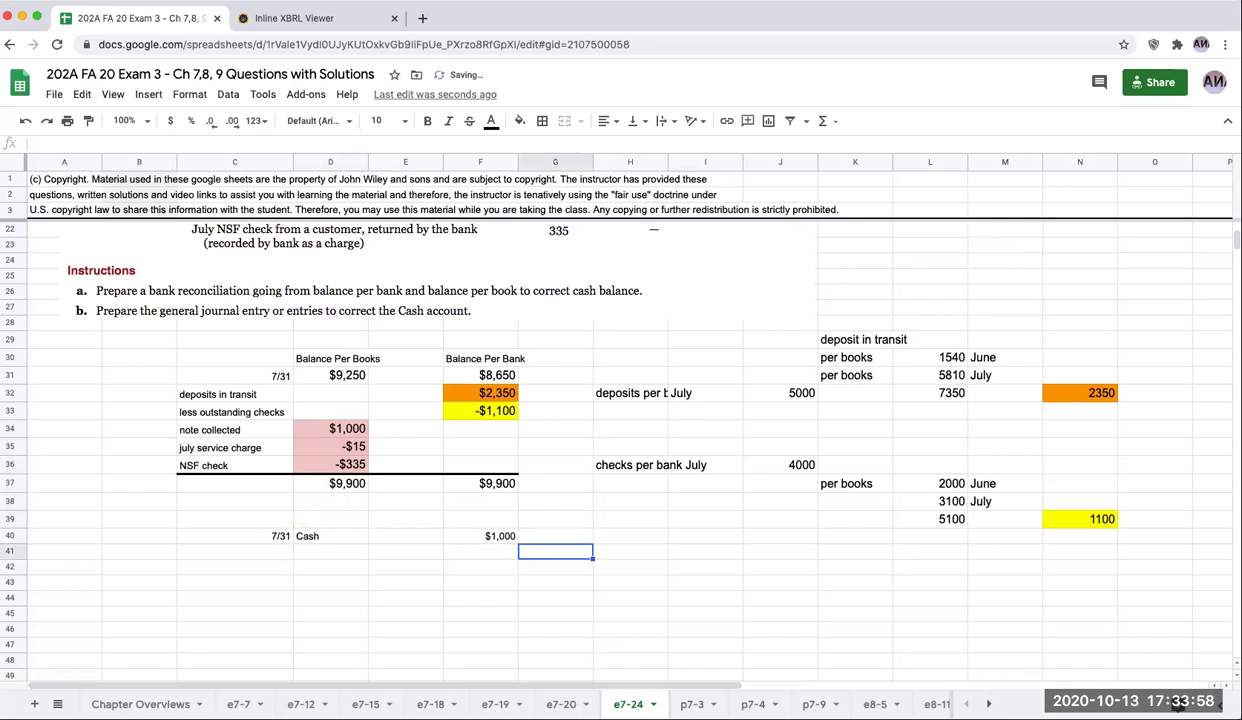
Step: Add Note Receivable in E41 as the credit account, with a formula in G41 producing a $1,000 credit
key("Left")
type("Note")
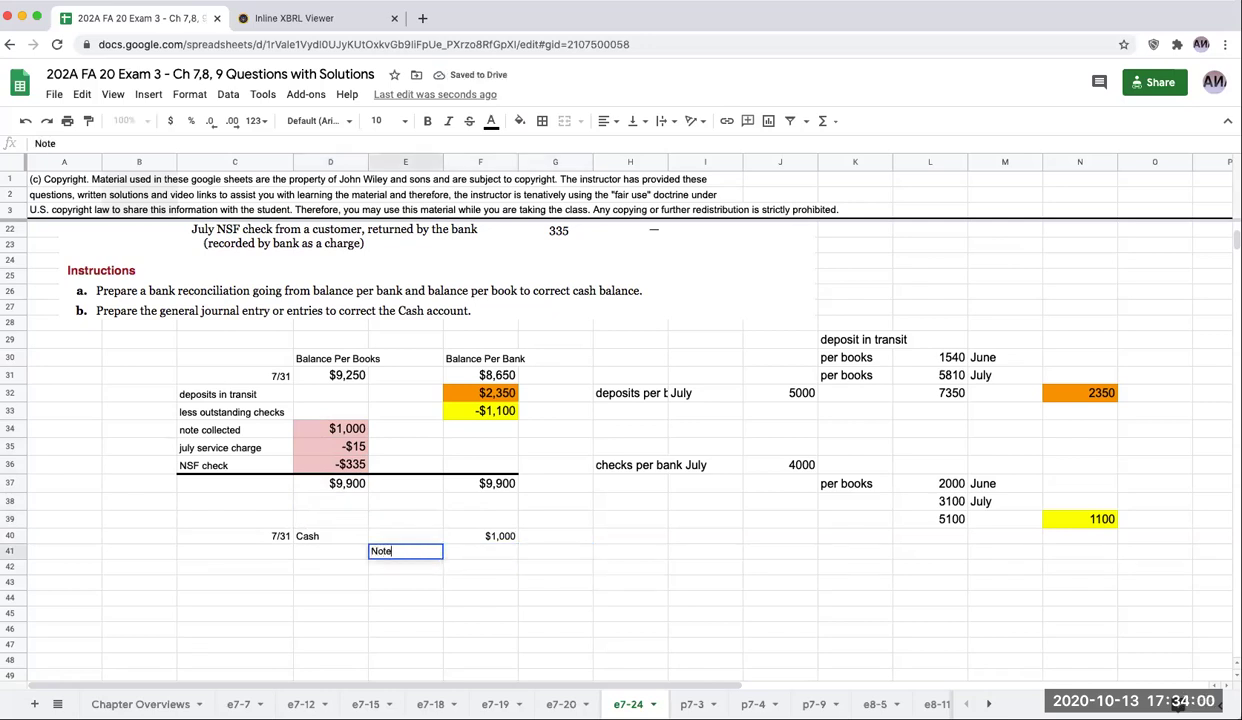
type(" Receivable")
key("Tab")
key("Tab")
type("+")
key("Left")
key("Return")
Step: Add the explanation "to record collection on a note" in D42 under the first entry
key("Left")
type("to record collection on a ")
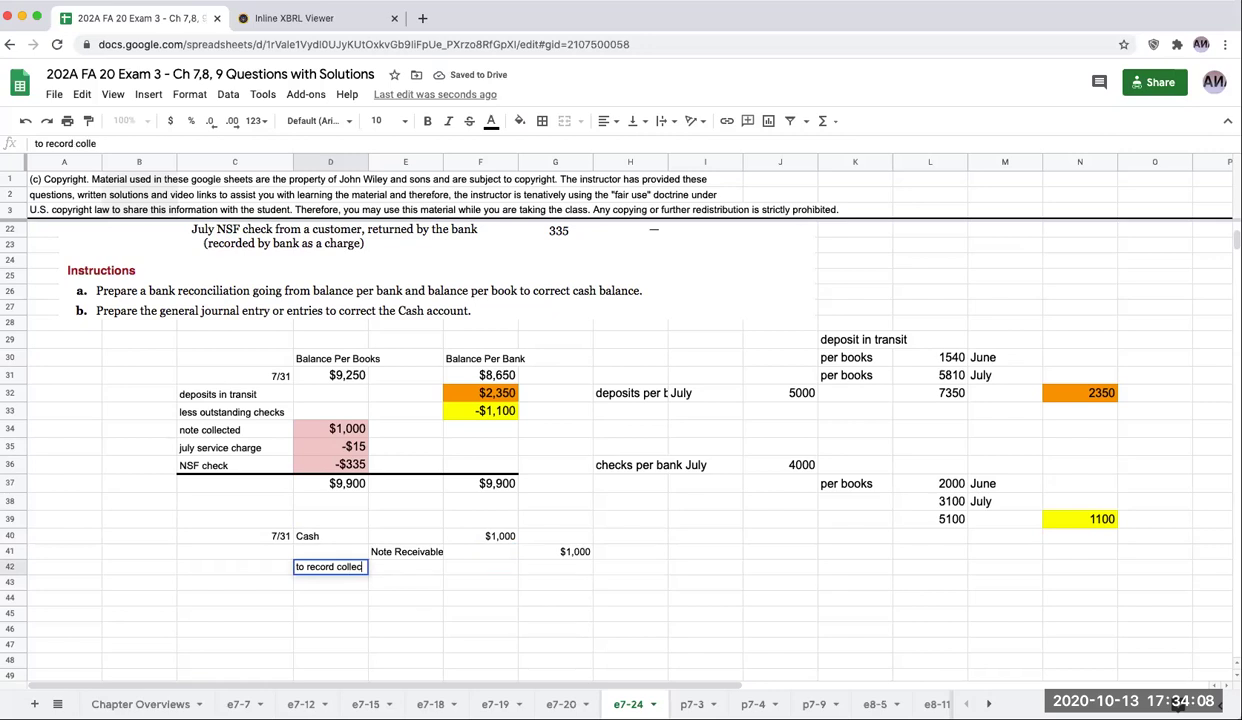
type("note")
key("Return")
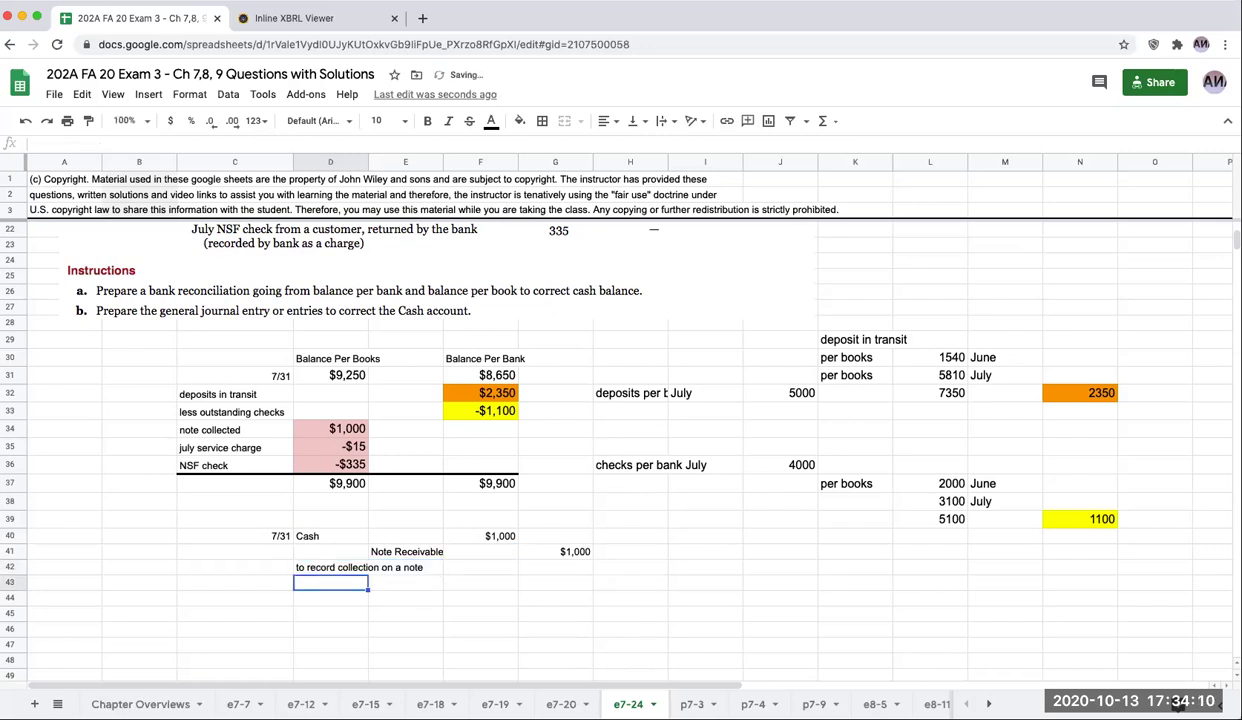
Step: Set up the second journal entry dated 7/31 in C44, with "bank service charge (expense)" in D44 and "cash" in E45
key("Left")
key("Down")
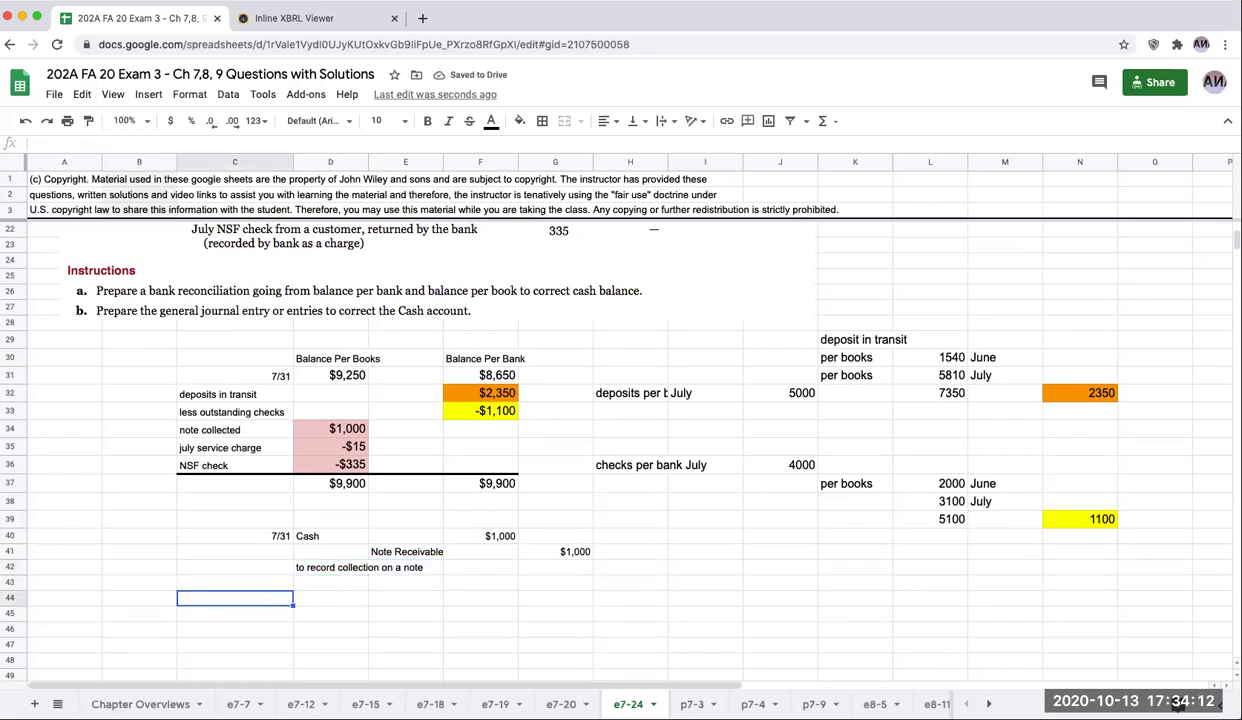
type("7/31")
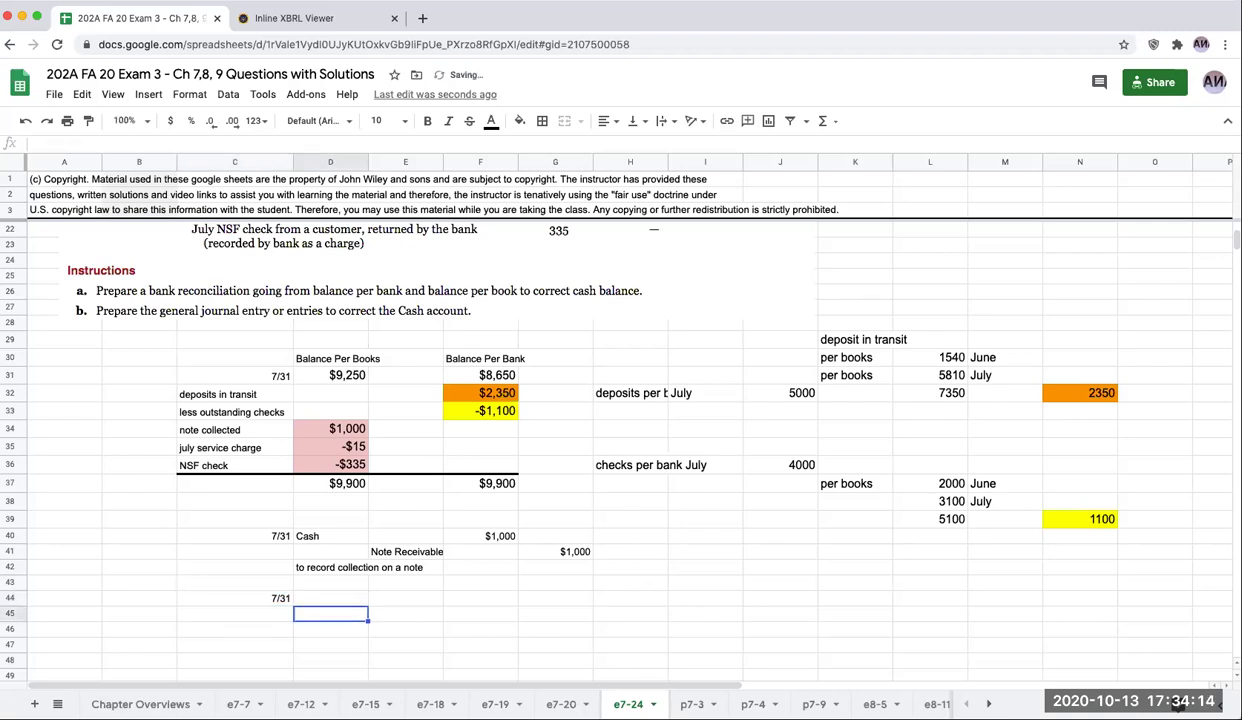
left_click(405, 613)
type("cash")
key("Return")
left_click(330, 598)
type("bank ser")
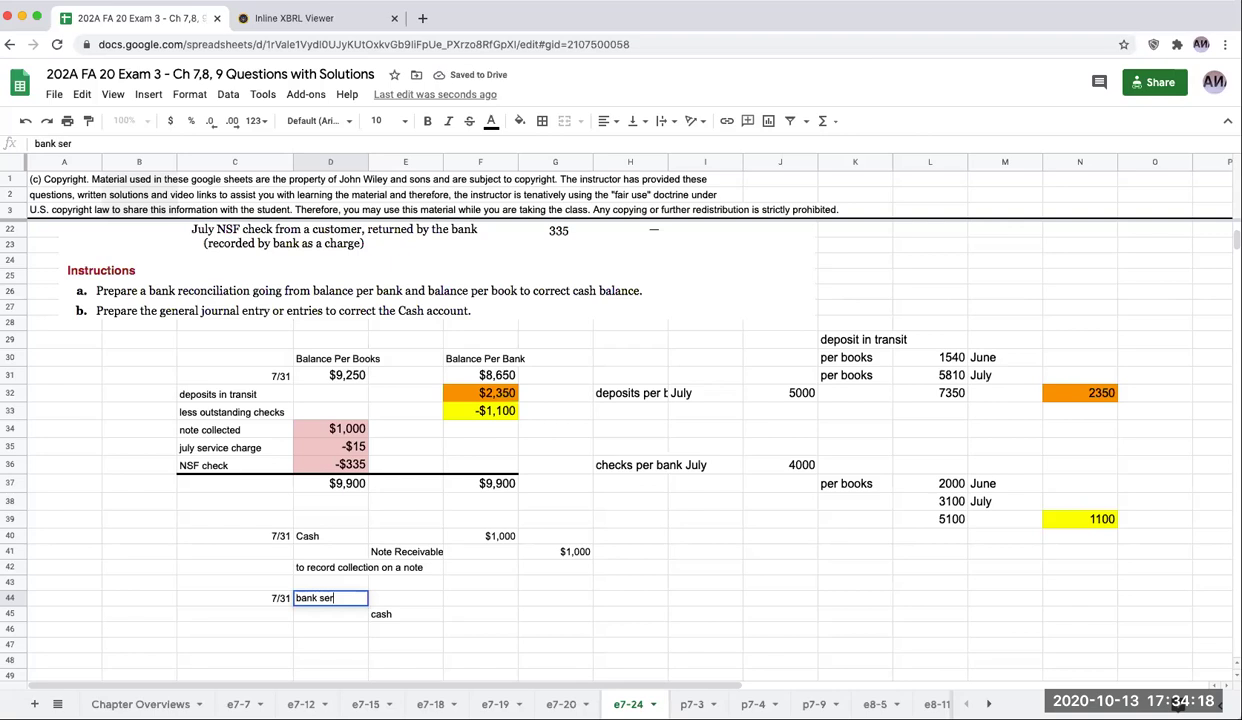
type("vice charge ")
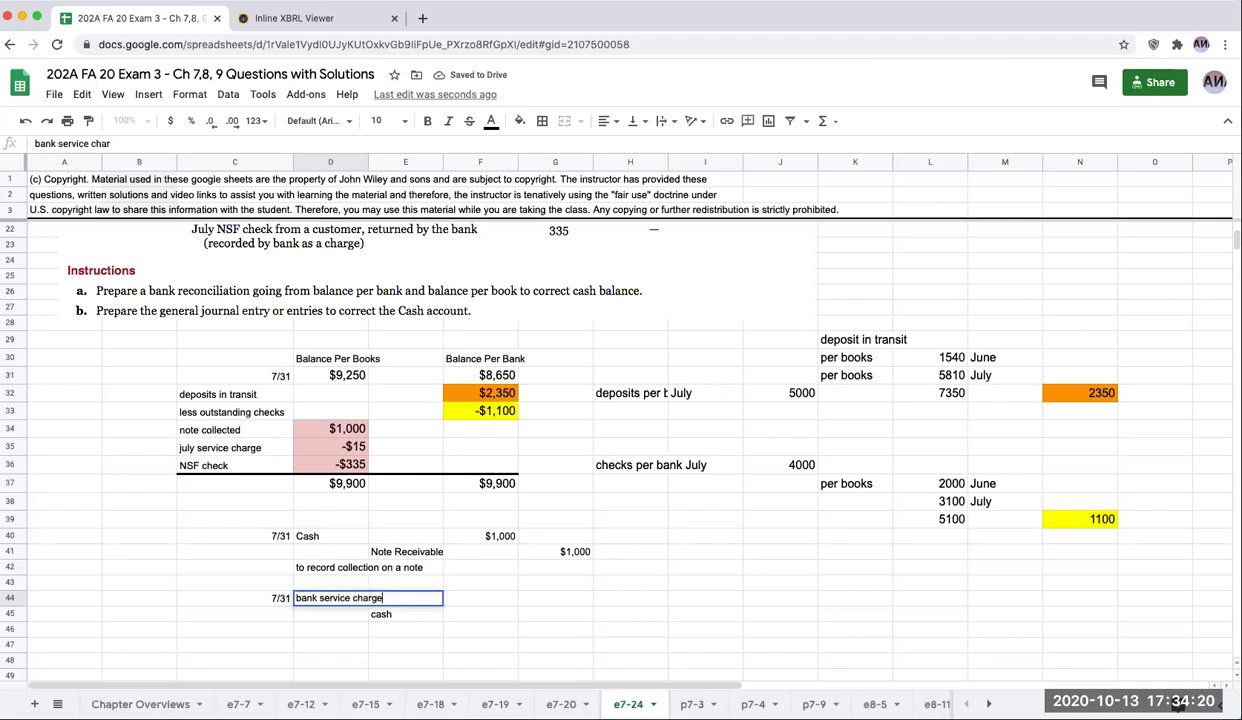
type("(expense)")
key("Return")
Step: Enter the service charge amounts: a debit of 15 in F44 and a credit of 15 in G45
left_click(480, 598)
type("15")
key("Return")
key("Tab")
type("15")
key("Return")
Step: Add the explanation "to record bank service charge" in D46 under the second entry
key("Left")
key("Left")
type("to recrod ")
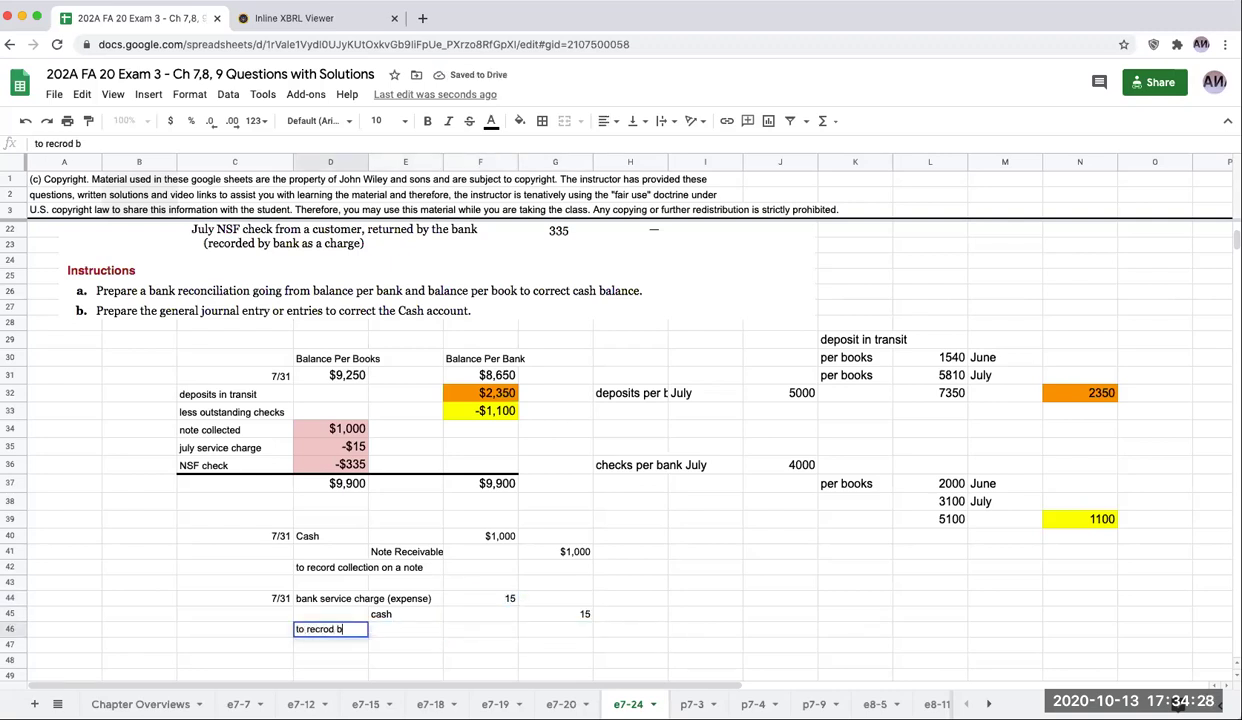
type("ord bank ser")
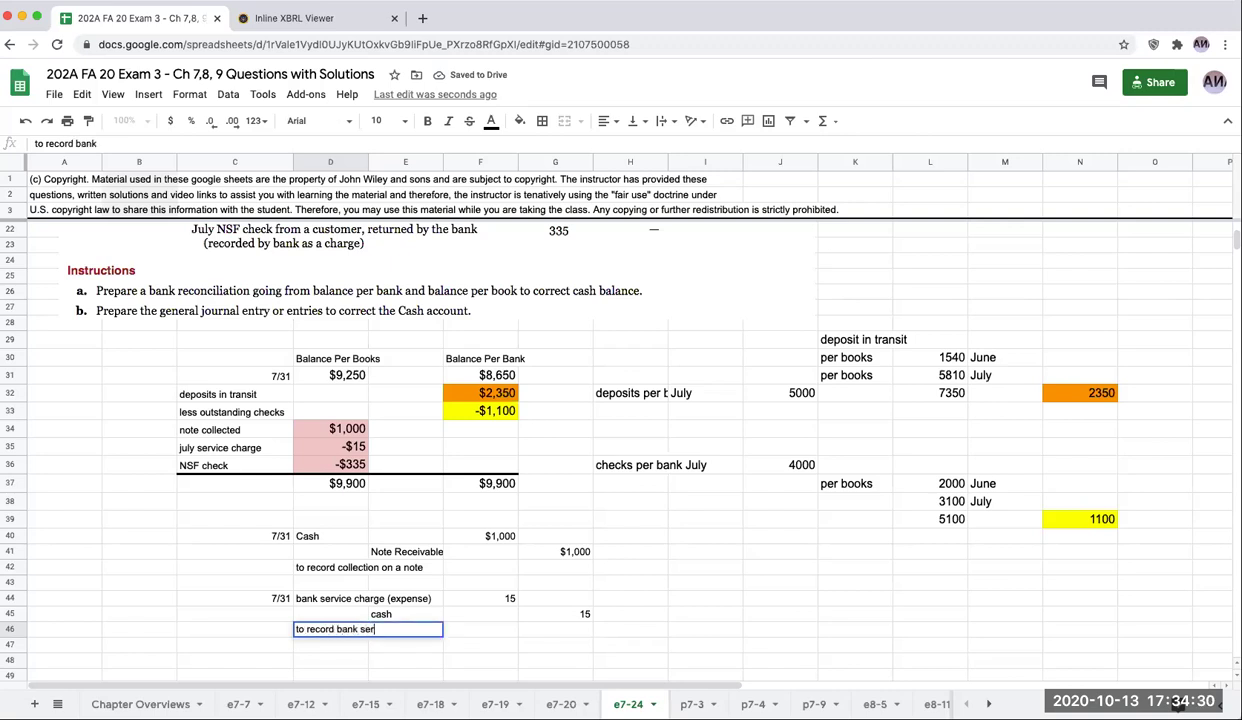
type("vice charge")
key("Return")
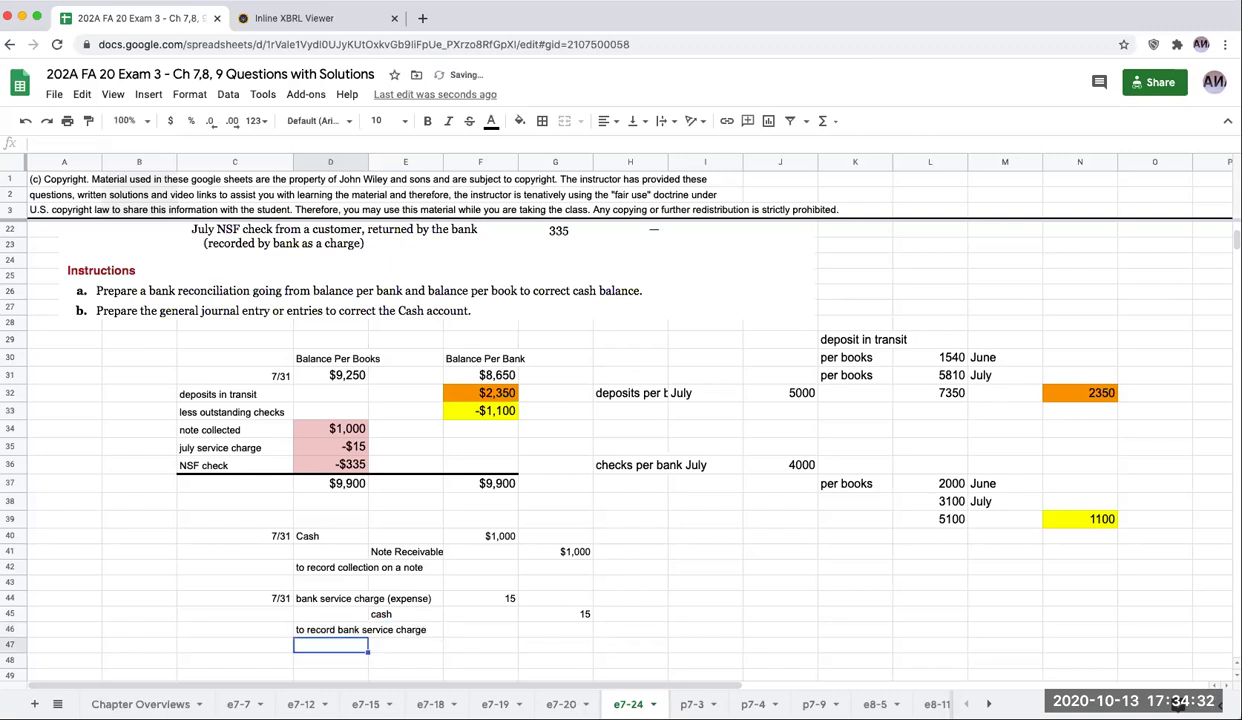
Step: Start the NSF check entry with the date 7/31 in C48 and a credit to "cash" of 335 in row 49
key("Left")
key("Down")
type("7/31")
key("Return")
left_click(330, 645)
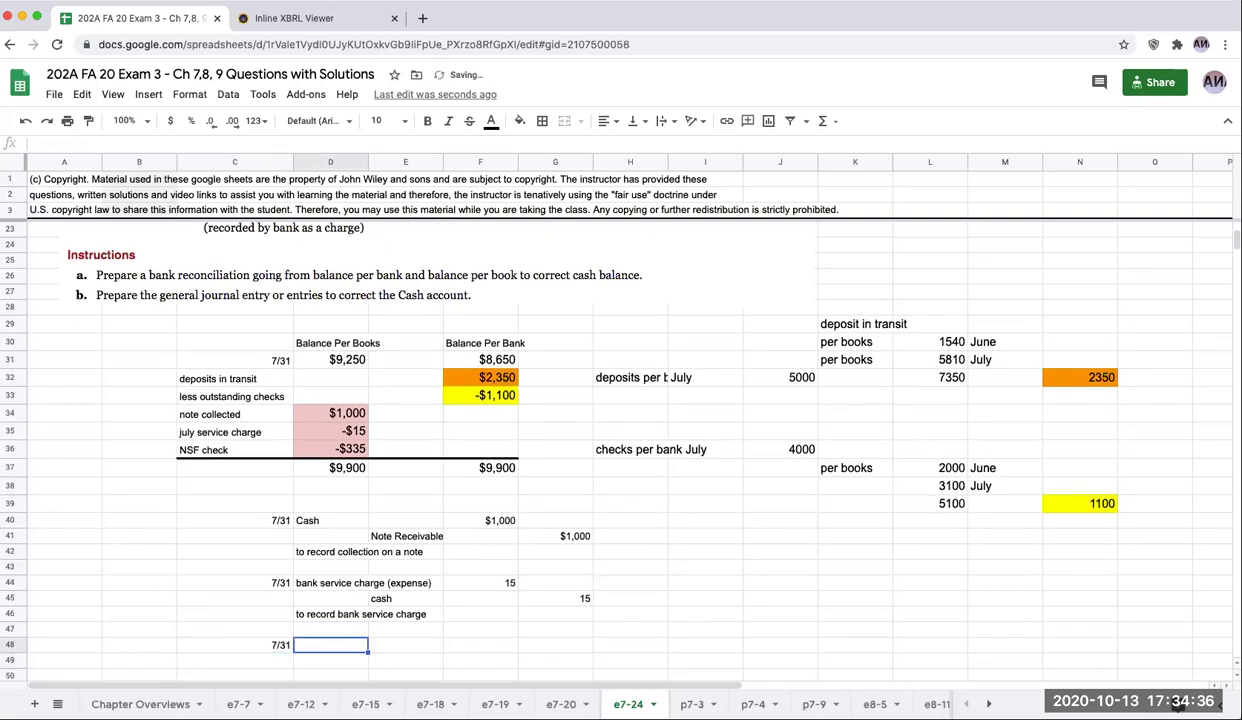
left_click(405, 660)
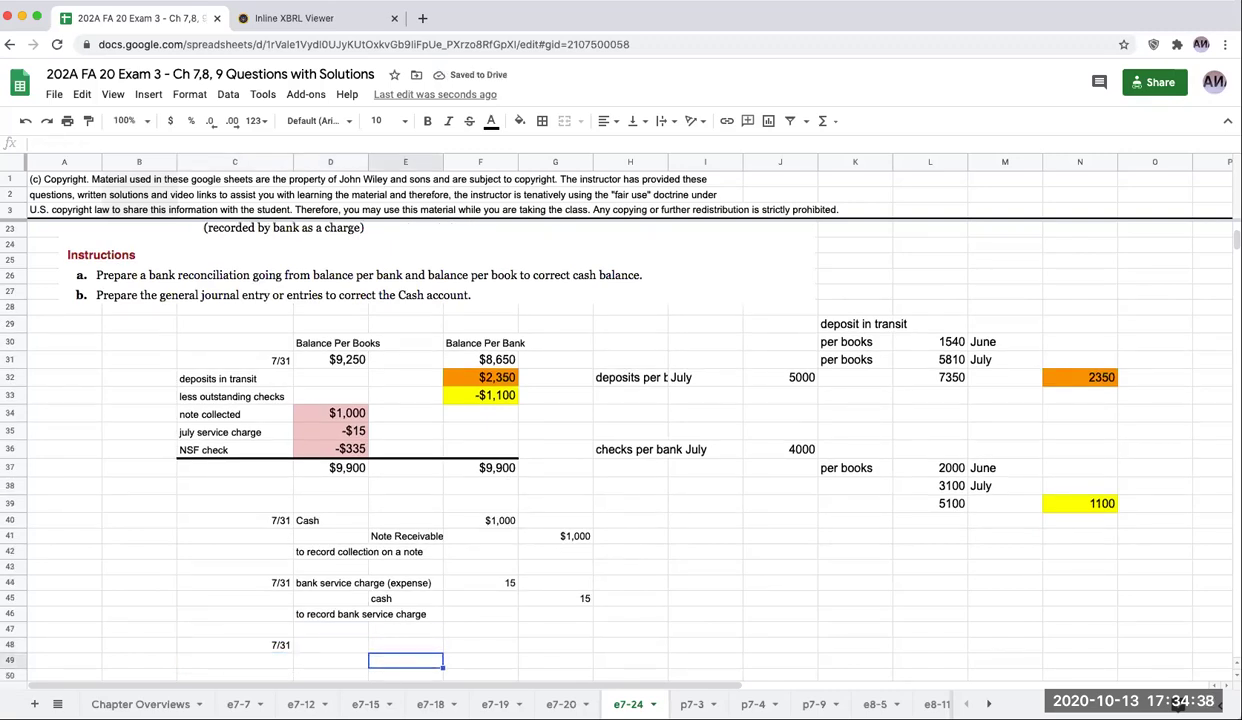
type("cash")
key("Return")
left_click(555, 645)
type("335")
key("Return")
Step: Complete the debit line of the NSF check entry with A/R in D48 and 335 in F48
left_click(480, 645)
left_click(705, 645)
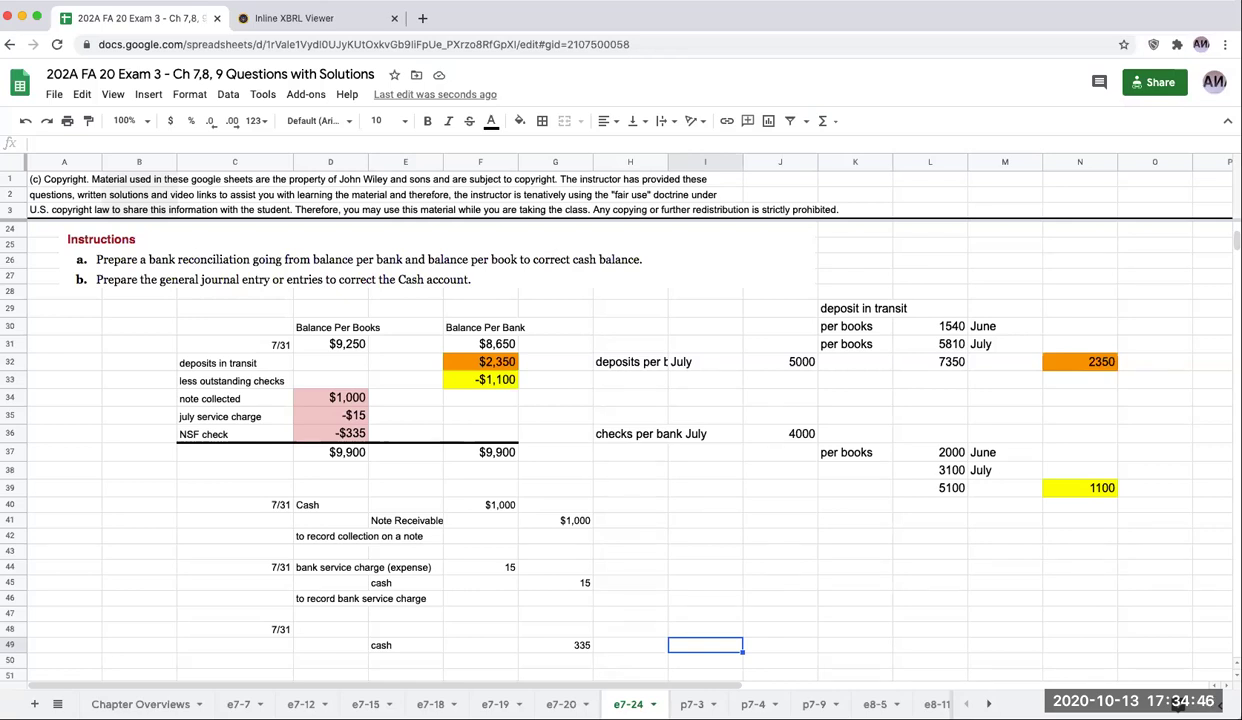
key("Up")
key("Left")
key("Left")
key("Left")
key("Left")
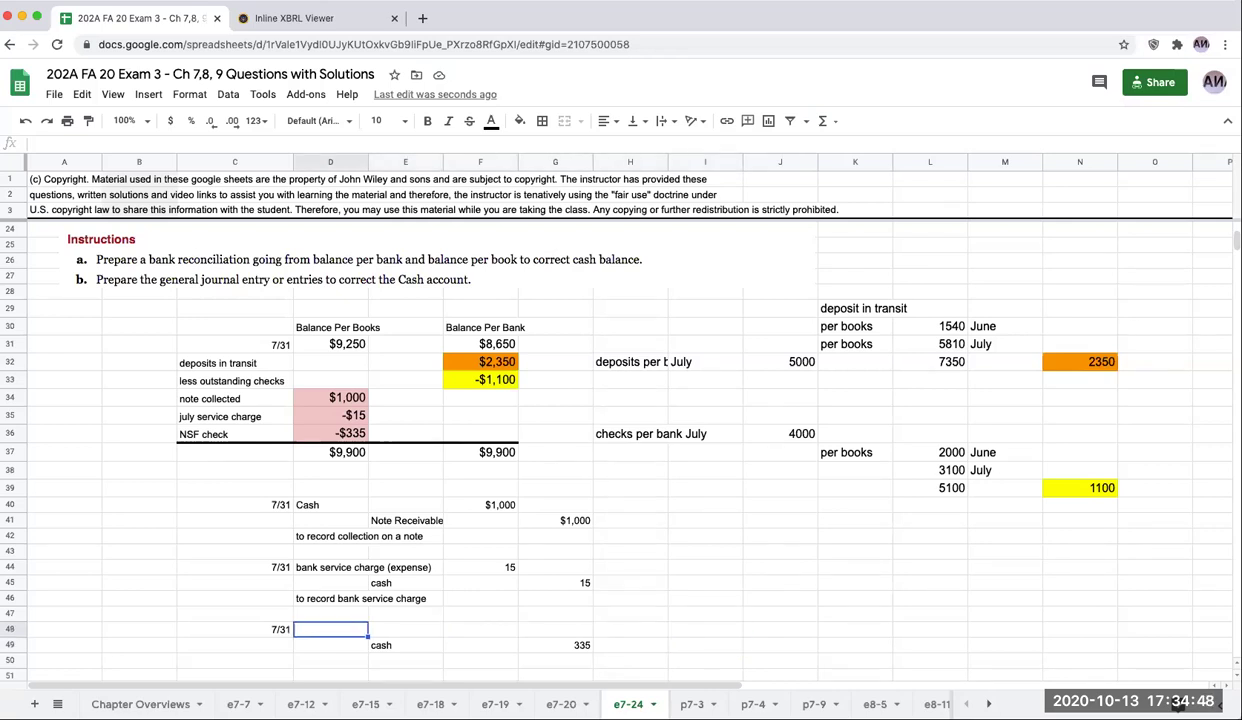
key("Right")
key("Right")
type("335")
key("Left")
key("Left")
type("a/R")
type("A/R")
key("Return")
Step: Add the explanation "to record NSF check" in D50 under the third entry
key("Down")
type("to record")
key("BackSpace")
key("BackSpace")
key("BackSpace")
key("BackSpace")
key("BackSpace")
type("ecord NSF checks")
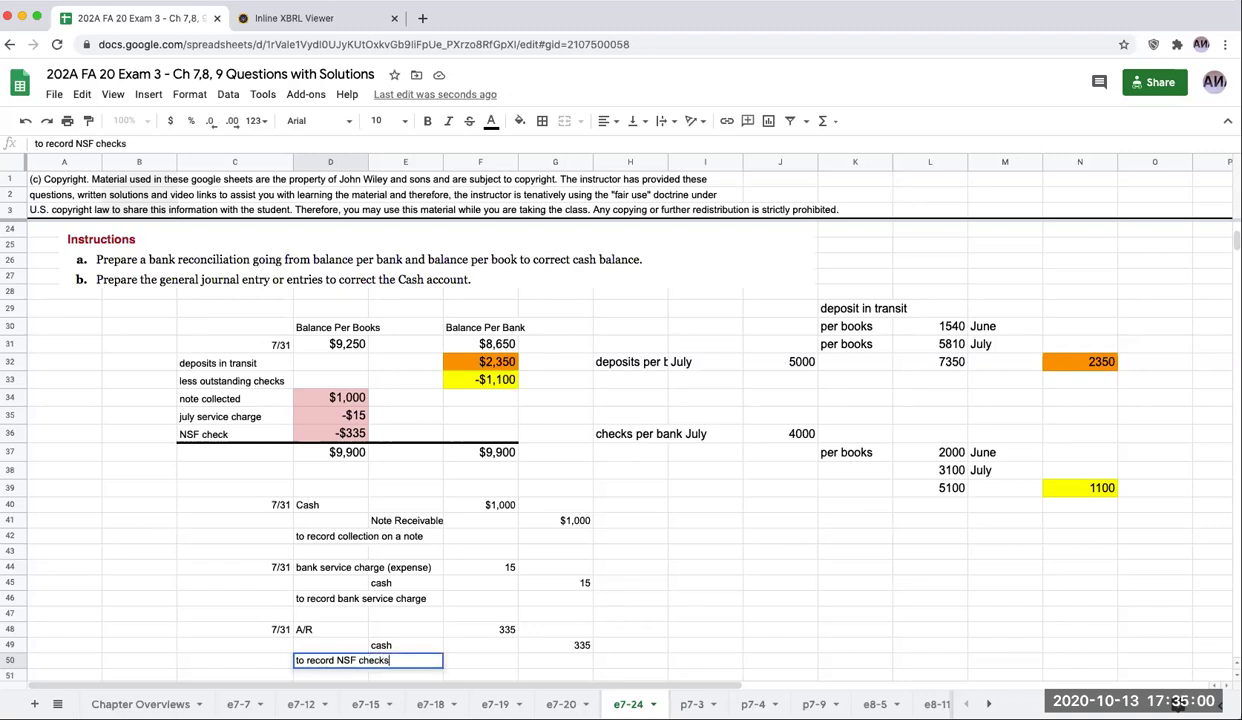
key("BackSpace")
key("Return")
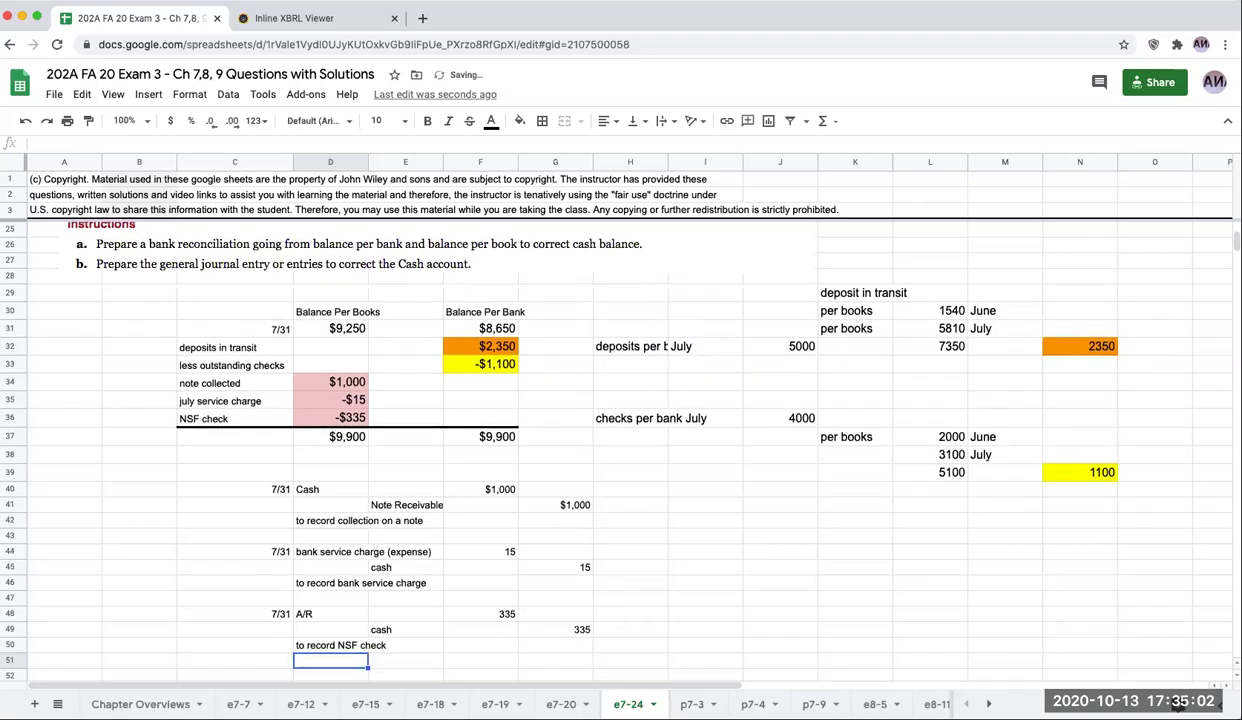
Step: Recheck the July results in the exercise data and shift the exercise picture slightly up and left
scroll(768, 565, "up", 2)
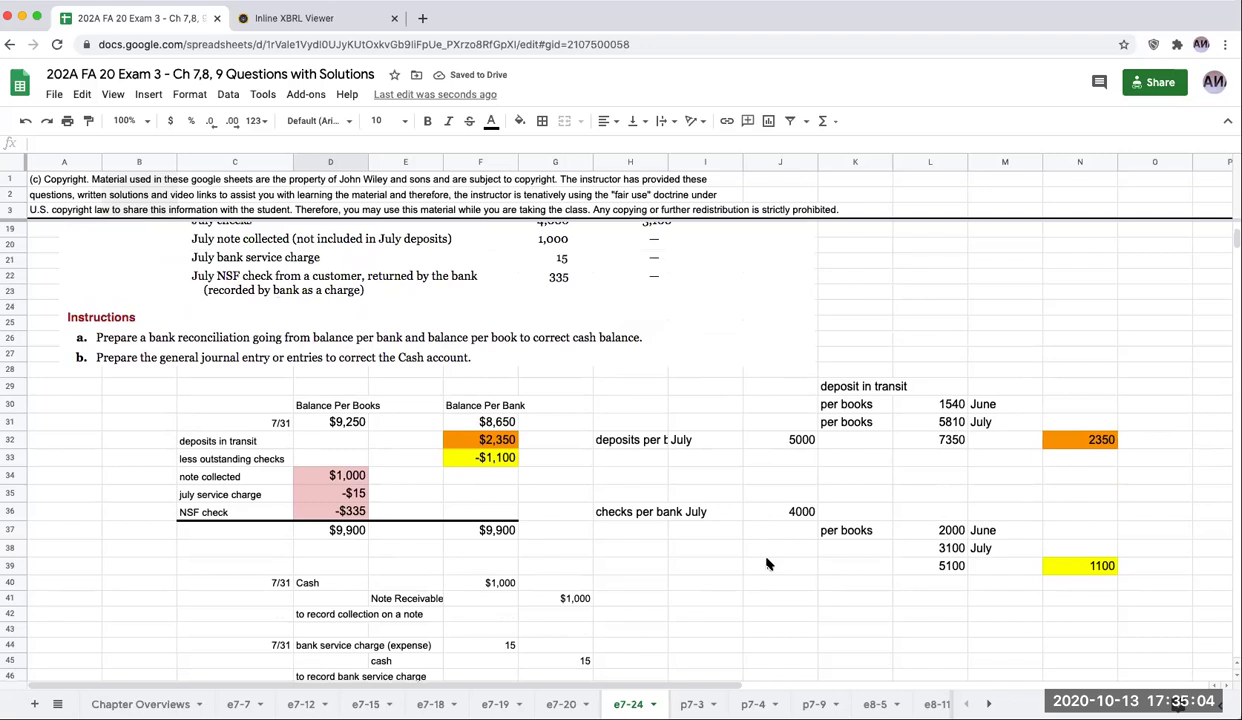
scroll(768, 565, "up", 5)
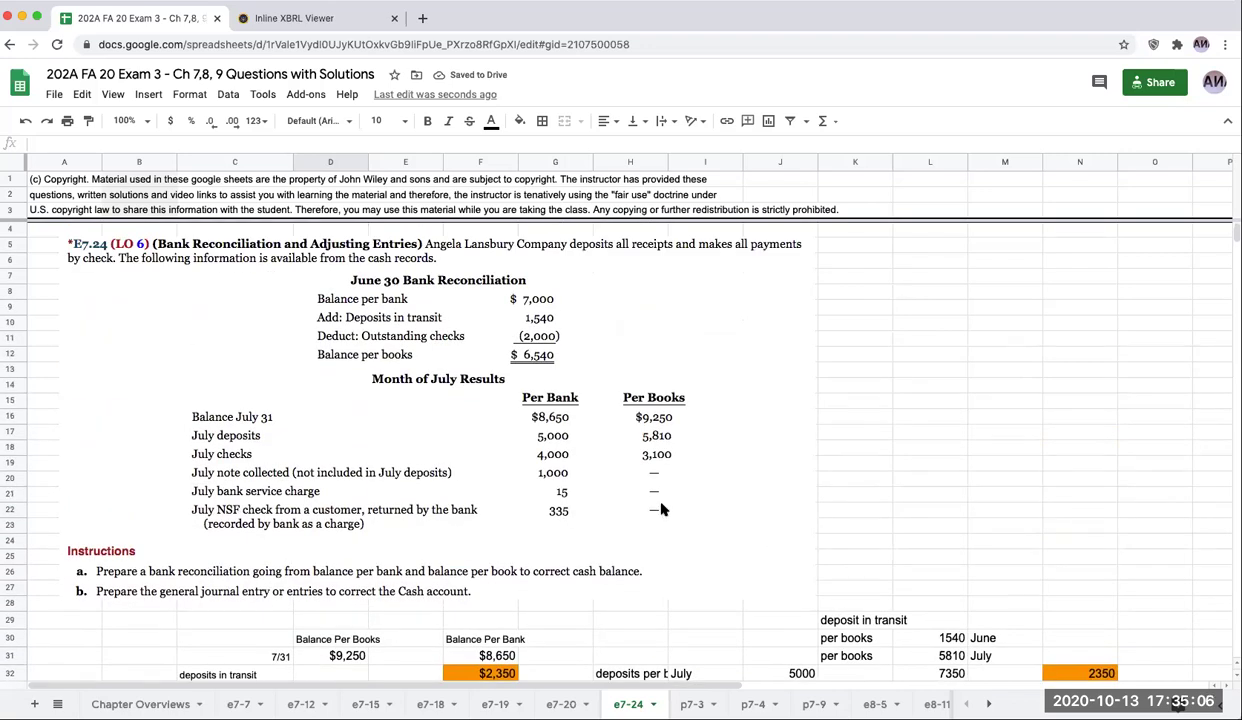
scroll(500, 460, "down", 2)
scroll(549, 496, "up", 2)
scroll(620, 386, "down", 1)
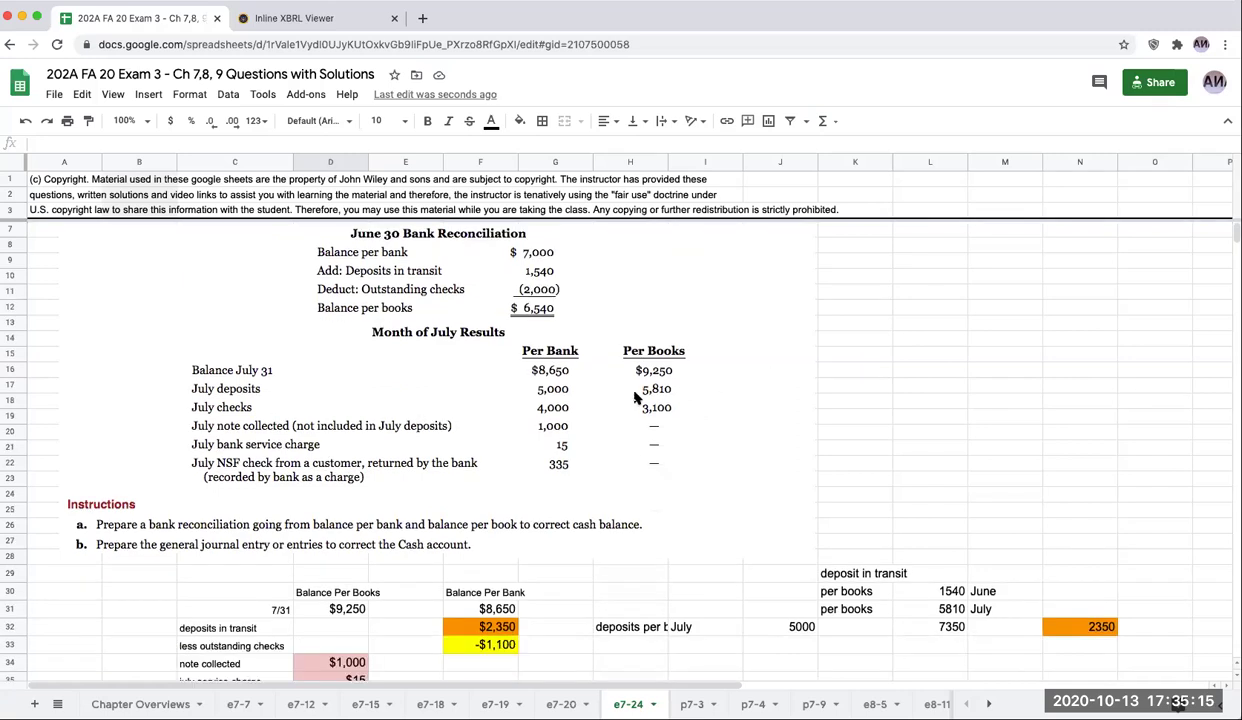
left_click(510, 387)
left_click_drag(516, 393, 490, 408)
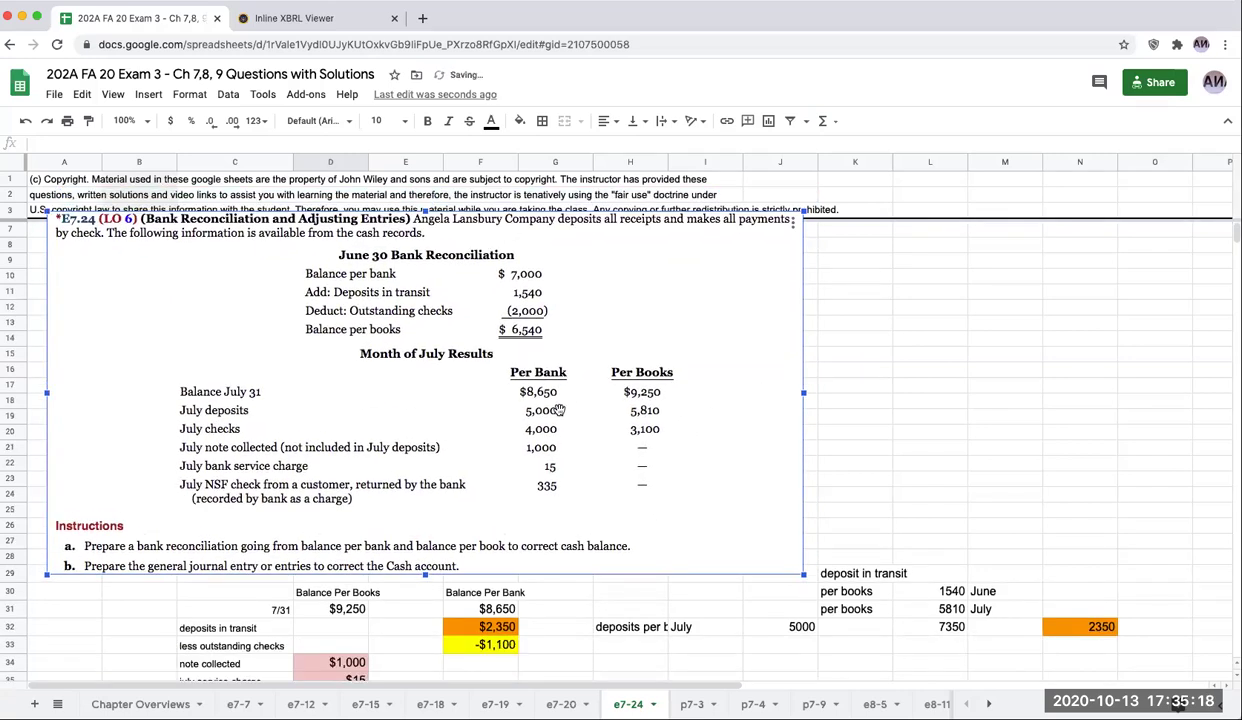
left_click(840, 305)
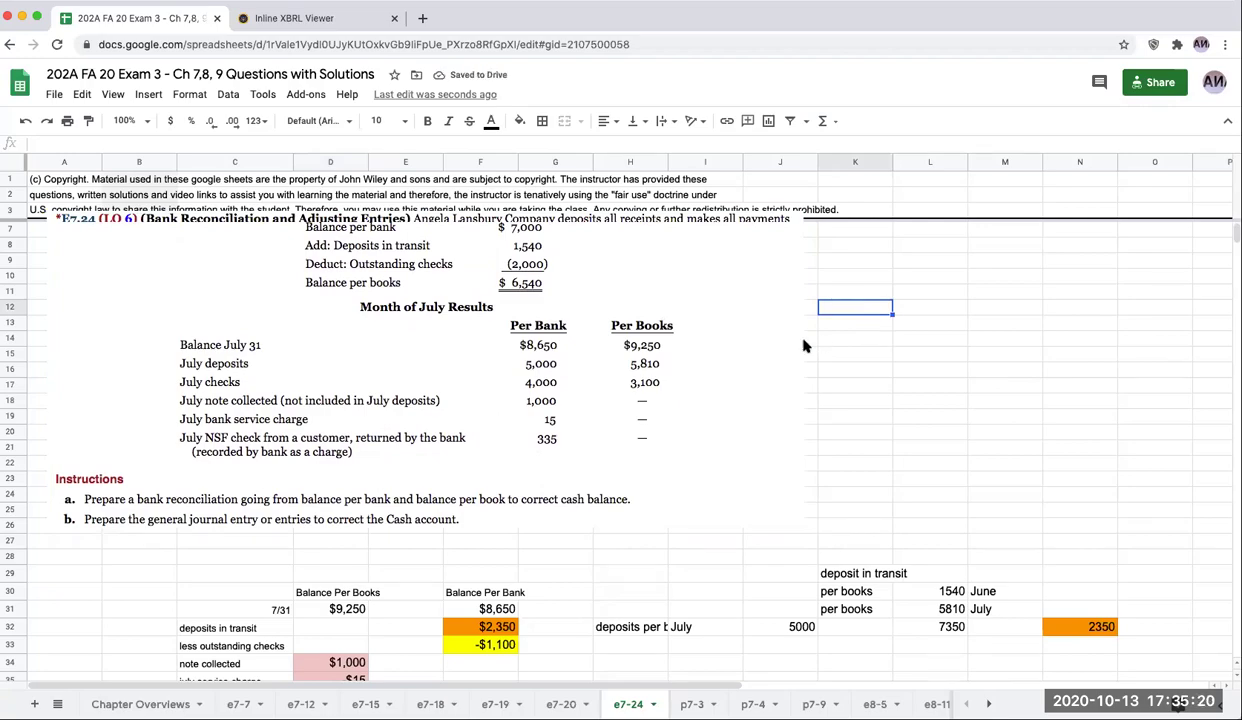